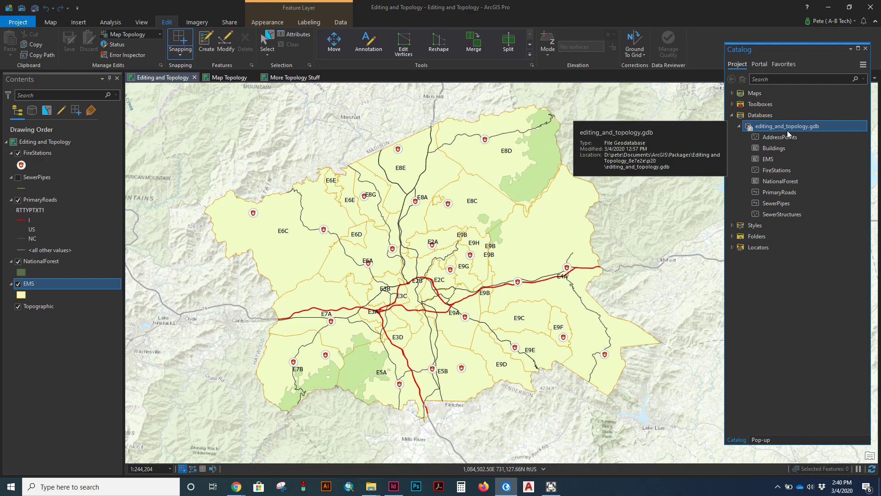
pyautogui.rightClick(787, 128)
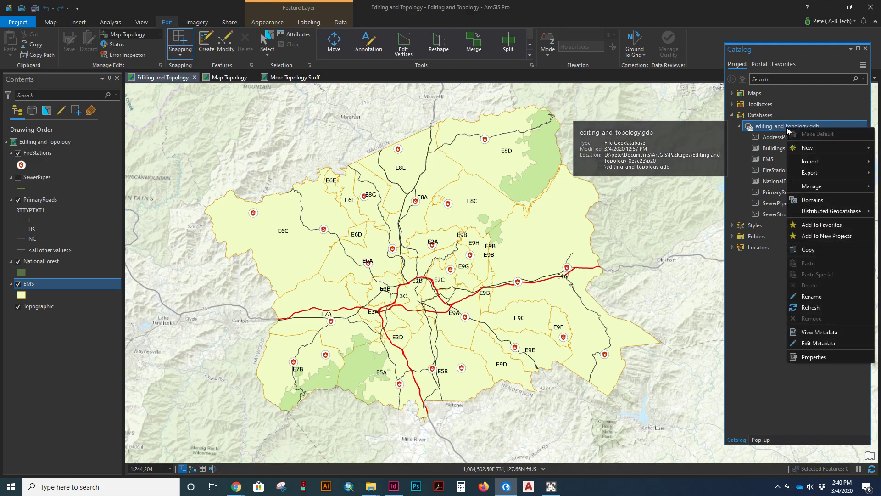
pyautogui.moveTo(810, 155)
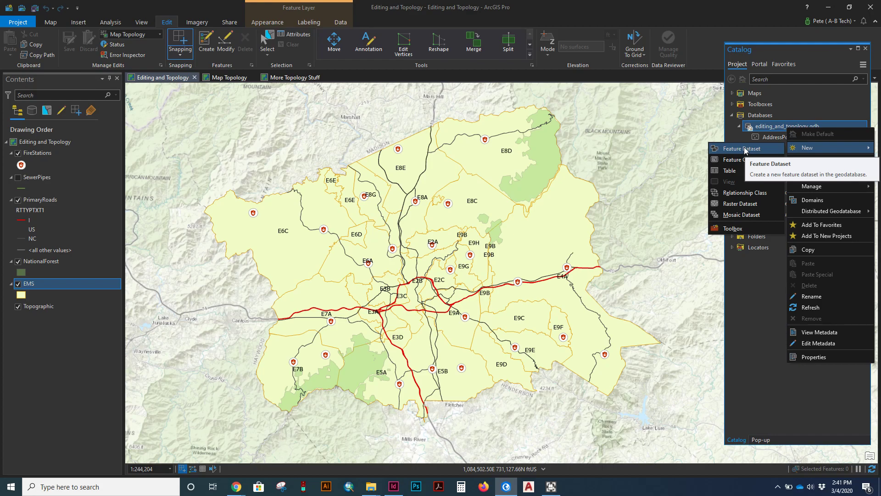
pyautogui.click(762, 129)
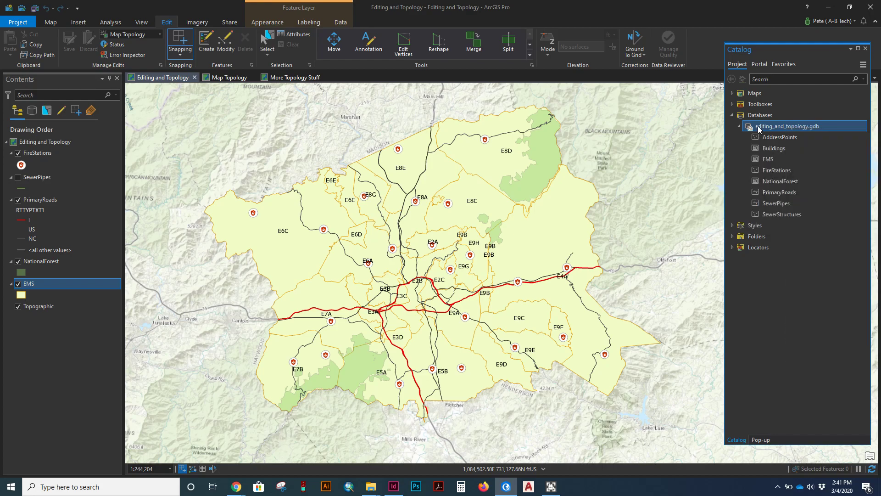
pyautogui.click(834, 124)
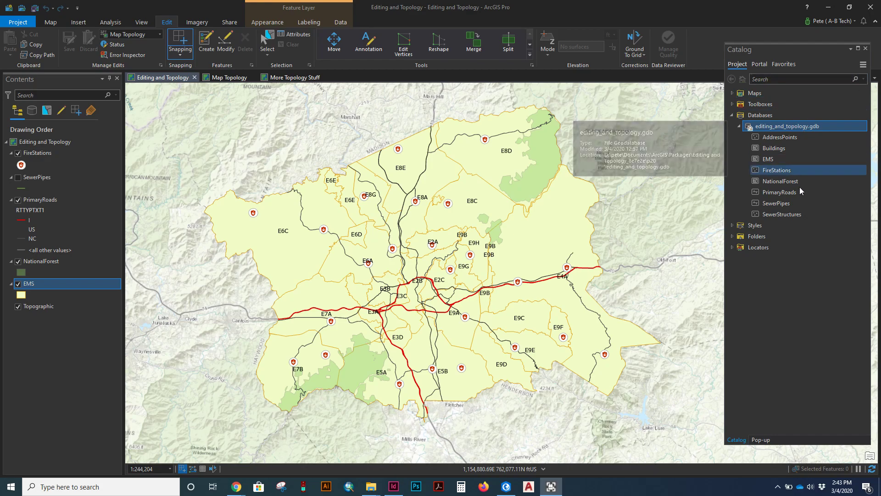
# Start a new feature dataset in editing_and_topology.gdb and name it TopologyDemo.
pyautogui.rightClick(764, 130)
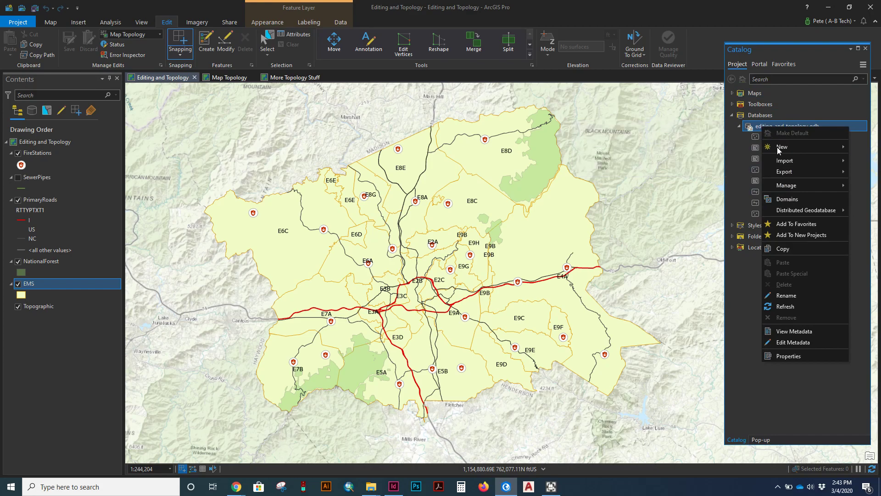
pyautogui.moveTo(790, 149)
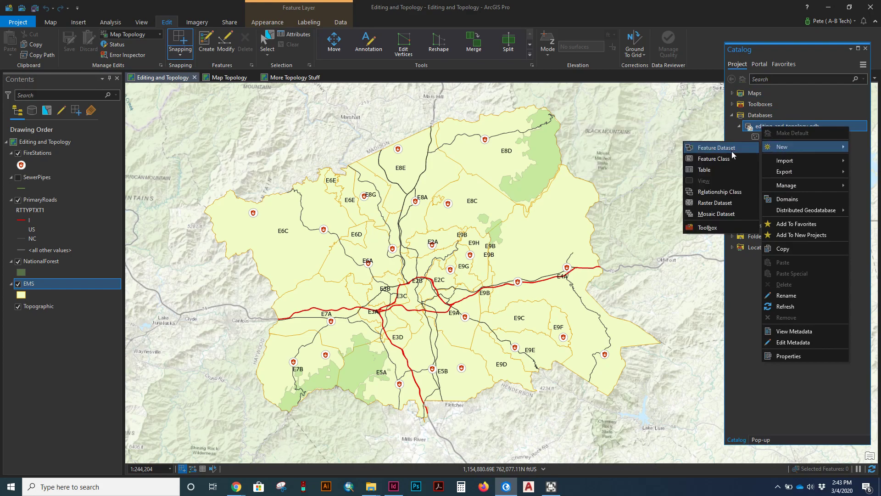
pyautogui.press('Escape')
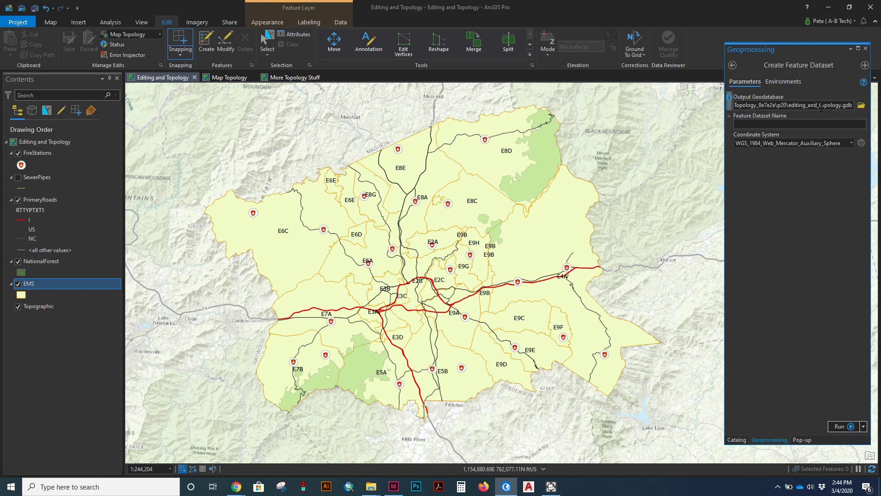
pyautogui.click(773, 124)
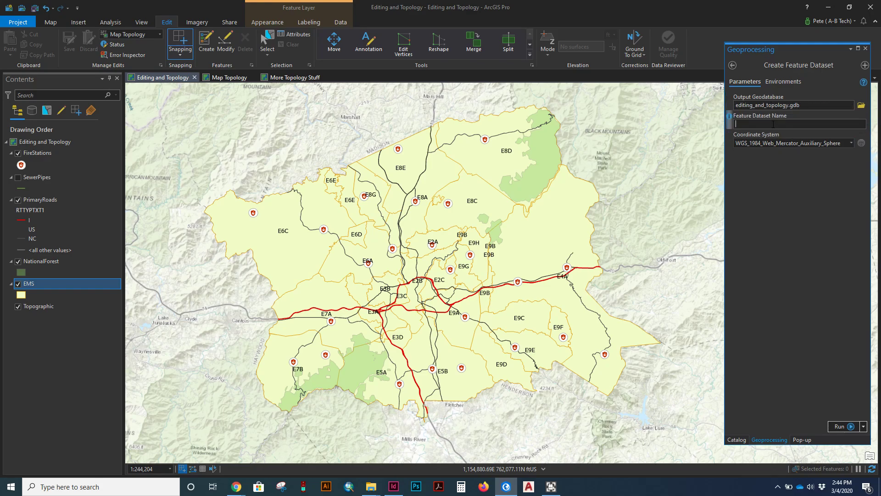
pyautogui.write('TopologyDemo')
# Import the EMS feature class's coordinate system, NAD 1983 StatePlane North Carolina FIPS 3200 (US Feet), for the dataset and run Create Feature Dataset.
pyautogui.click(862, 144)
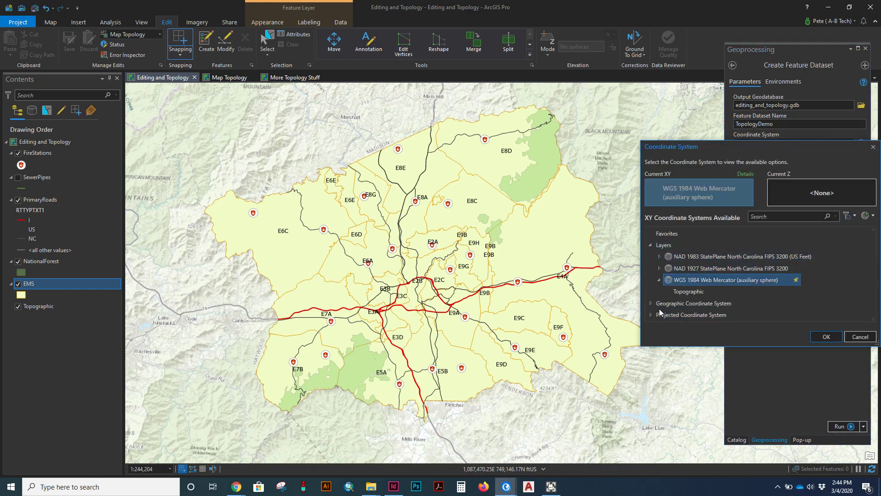
pyautogui.click(654, 314)
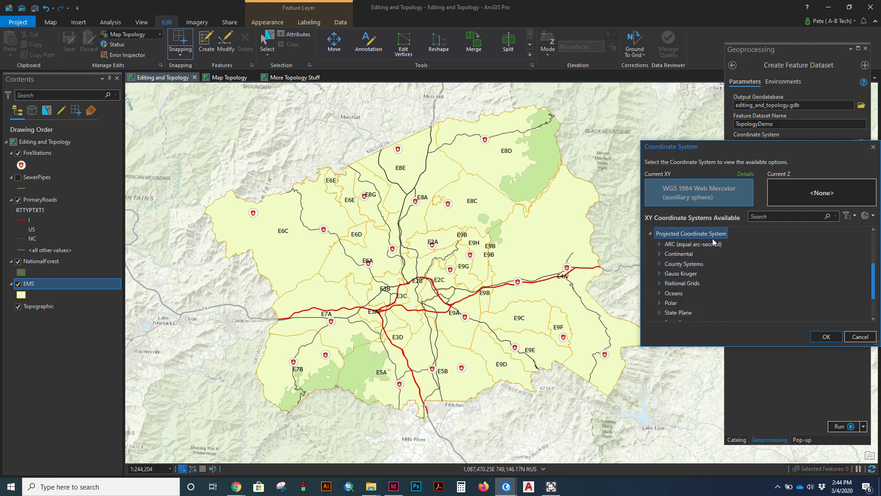
pyautogui.click(875, 217)
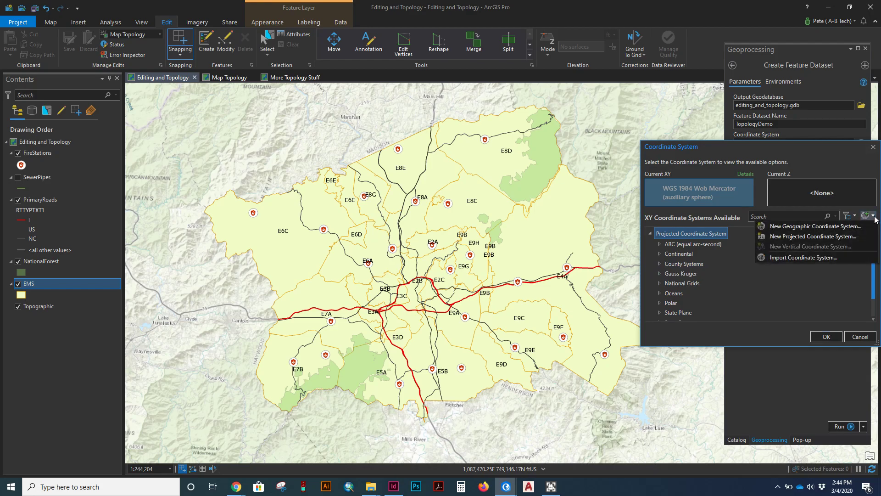
pyautogui.click(809, 257)
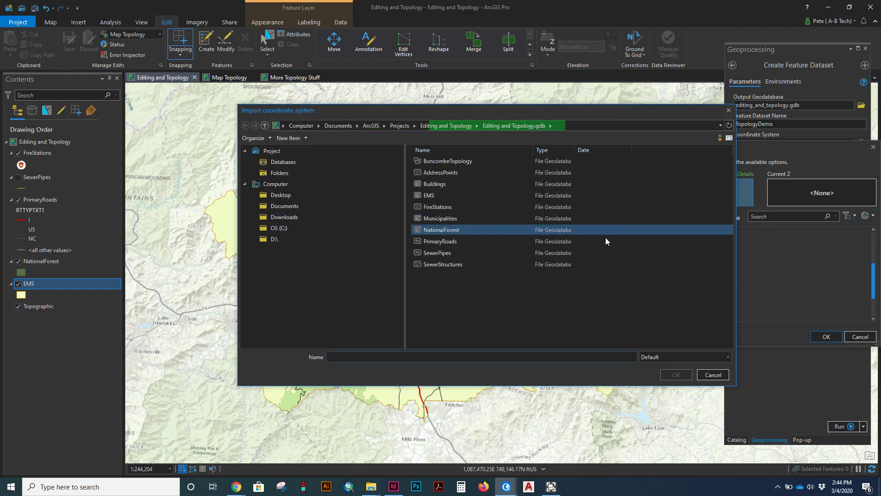
pyautogui.doubleClick(428, 197)
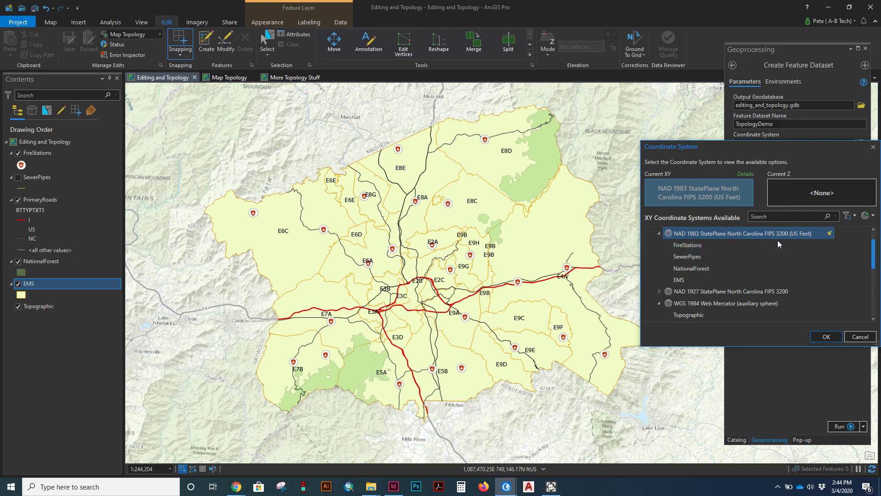
pyautogui.click(826, 337)
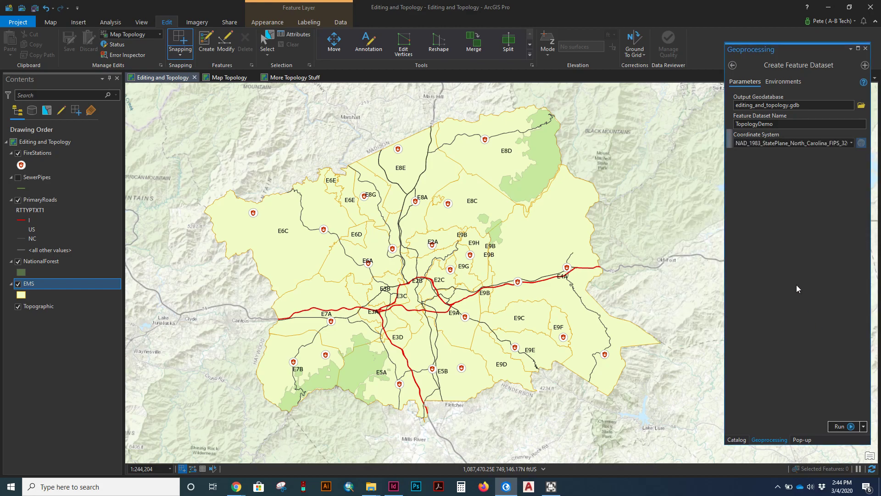
pyautogui.click(841, 426)
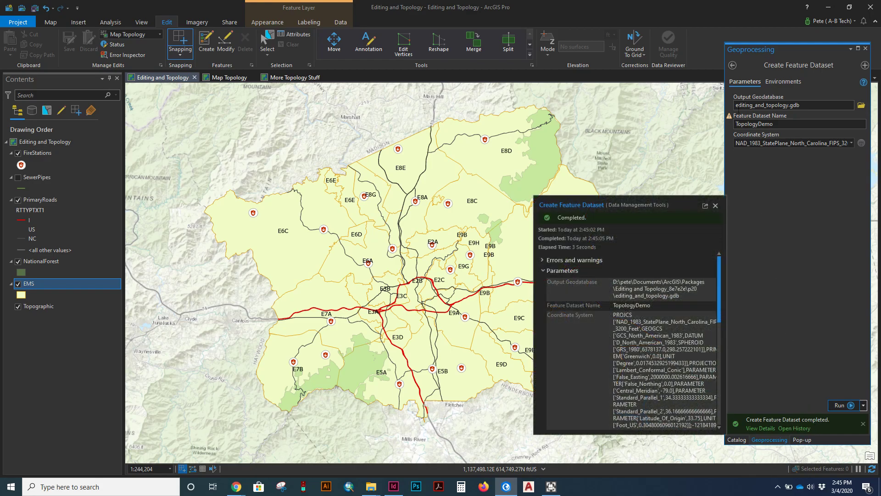
# Copy the EMS feature class from the geodatabase into the TopologyDemo feature dataset.
pyautogui.click(737, 439)
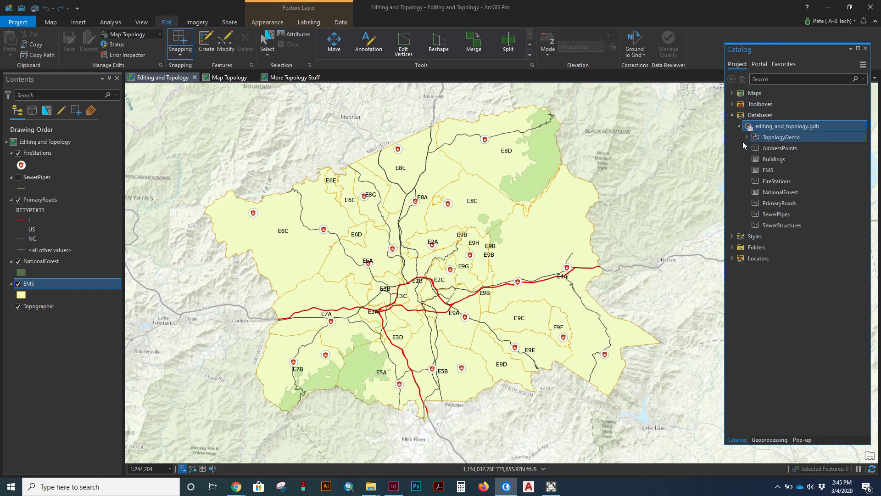
pyautogui.click(775, 139)
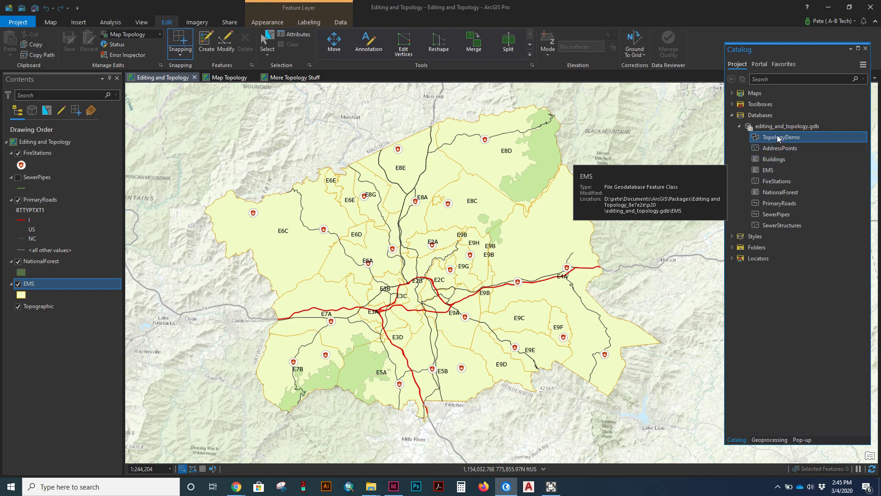
pyautogui.rightClick(771, 169)
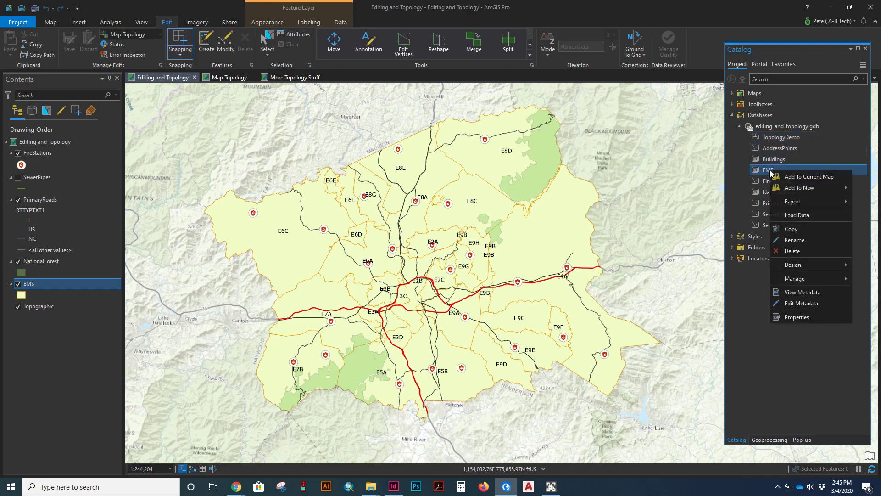
pyautogui.click(781, 228)
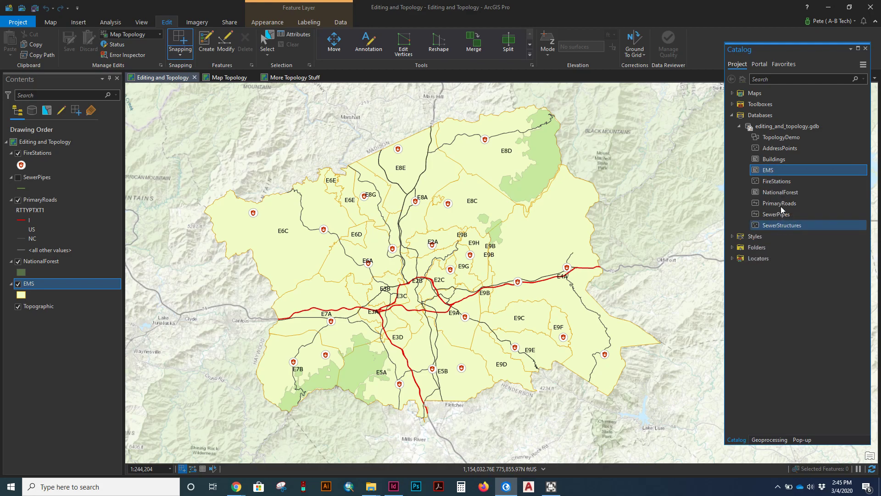
pyautogui.rightClick(773, 137)
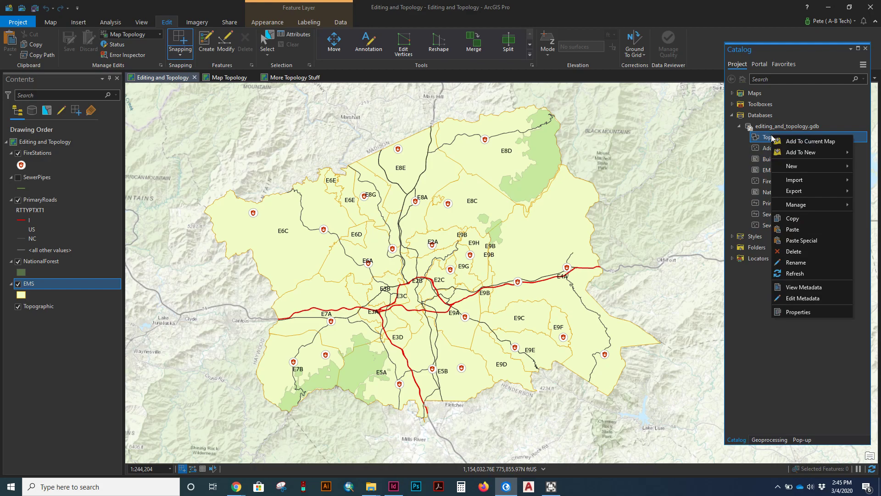
pyautogui.click(790, 229)
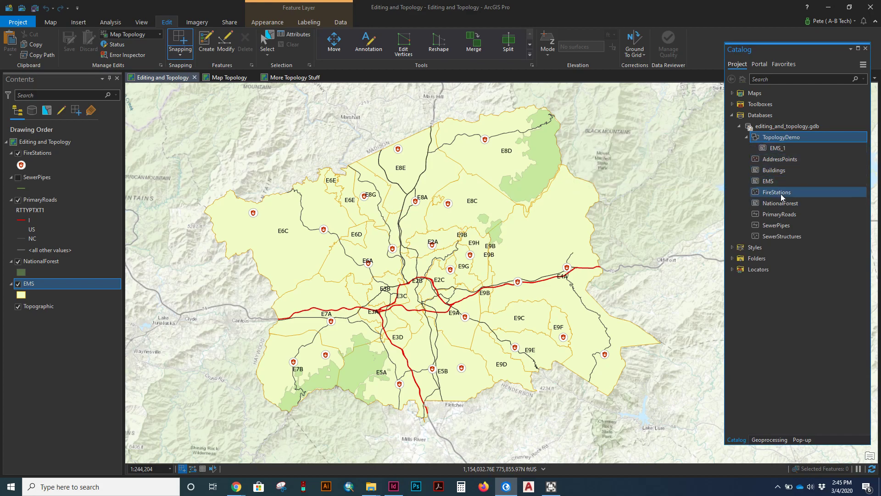
# Rename the copied EMS feature class inside TopologyDemo as EMS_topo.
pyautogui.moveTo(772, 184)
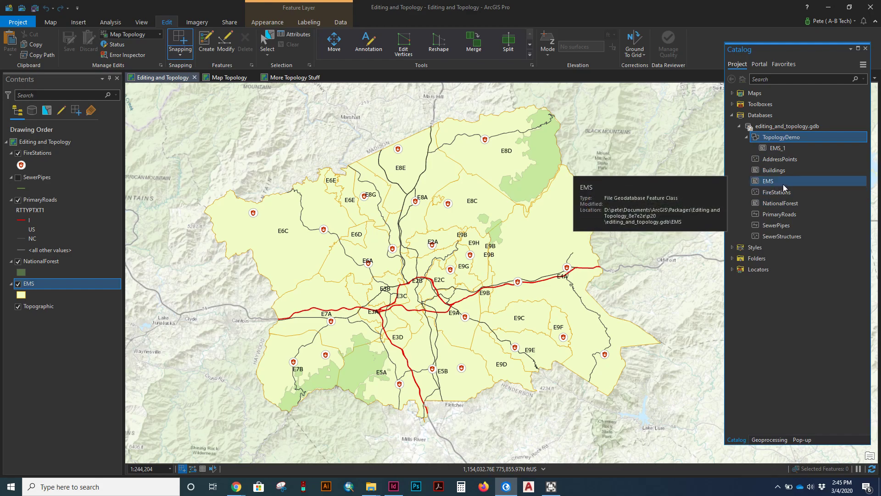
pyautogui.moveTo(780, 151)
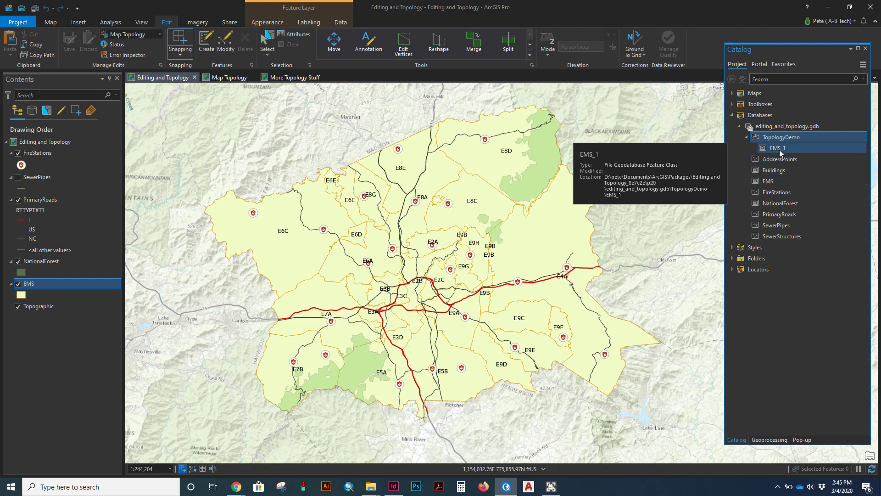
pyautogui.click(780, 152)
pyautogui.click(781, 151)
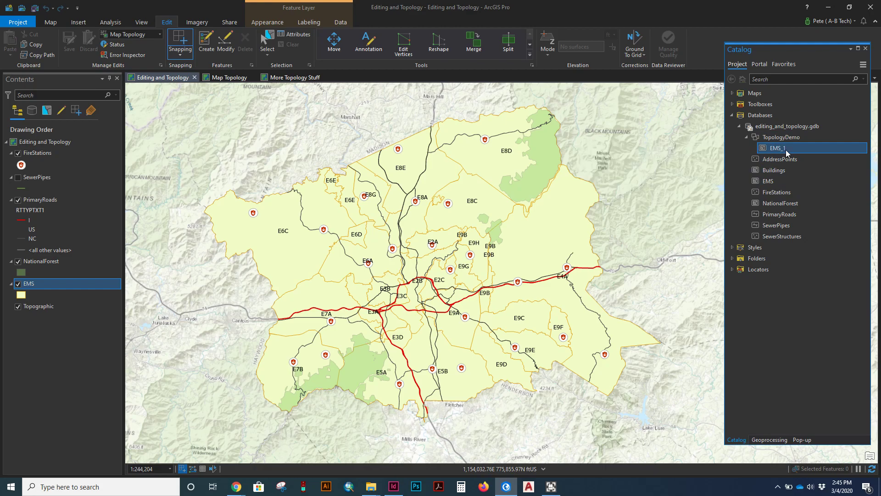
pyautogui.click(788, 150)
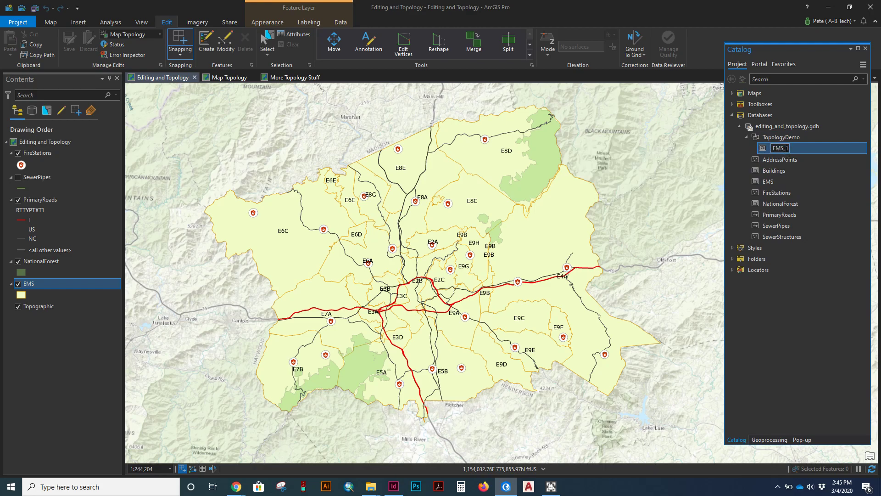
pyautogui.write('opo')
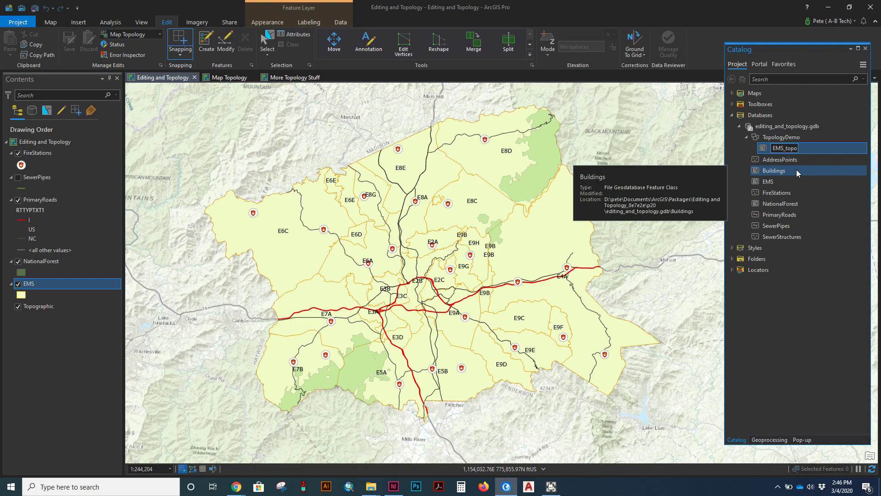
pyautogui.press('Return')
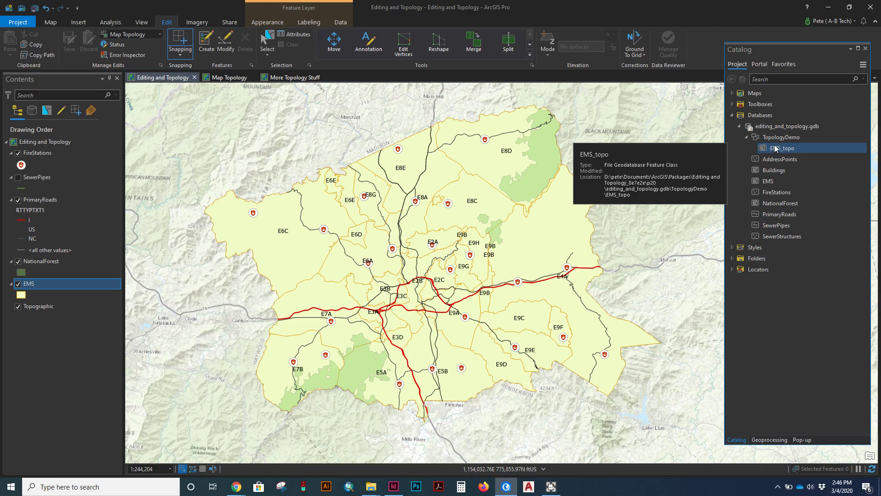
pyautogui.click(767, 183)
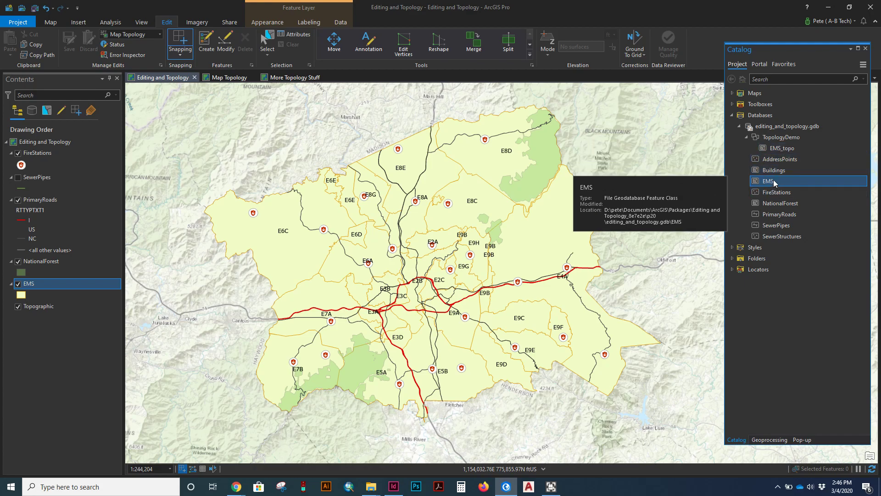
pyautogui.click(777, 147)
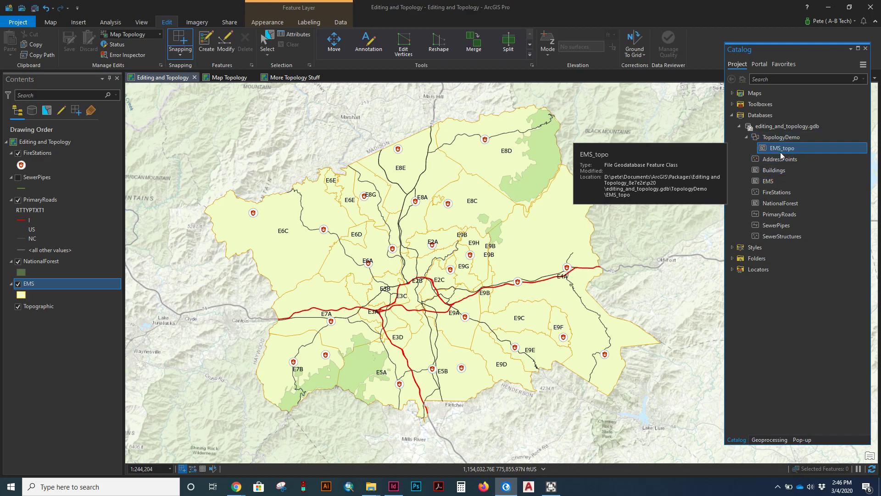
# Start a new topology in the TopologyDemo feature dataset and include EMS_topo as its participating feature class.
pyautogui.click(783, 141)
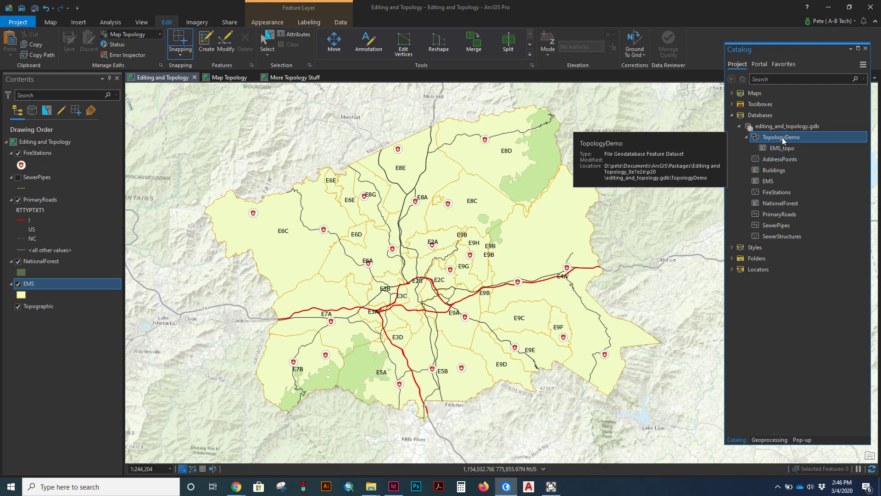
pyautogui.rightClick(782, 137)
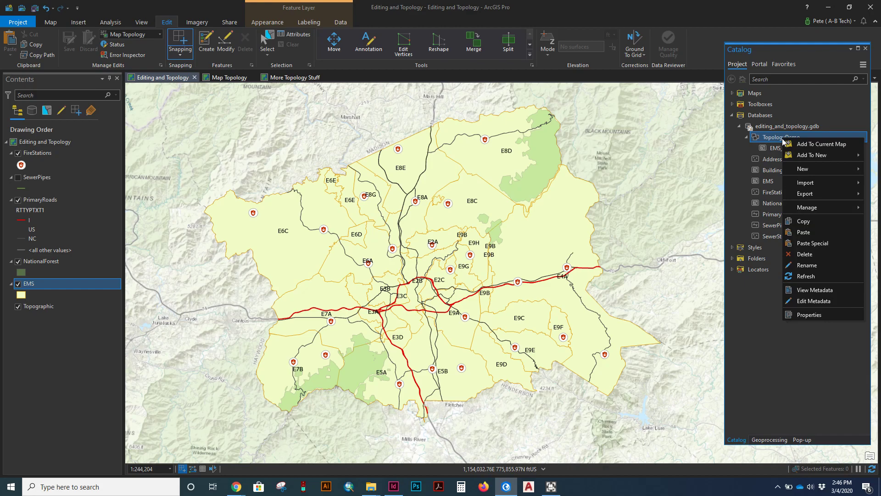
pyautogui.moveTo(799, 169)
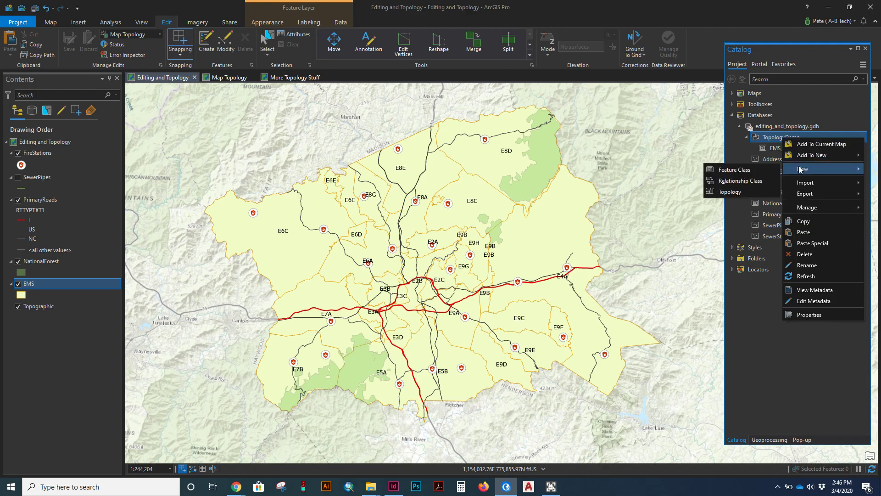
pyautogui.click(738, 191)
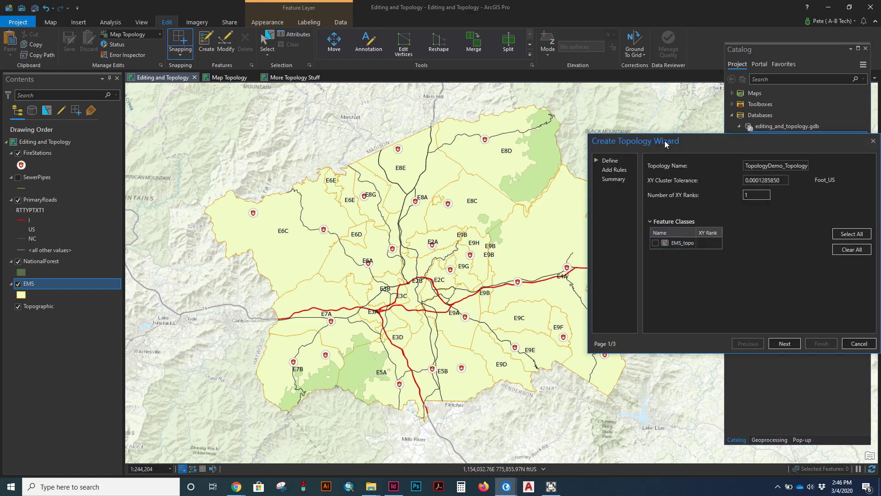
pyautogui.moveTo(665, 140); pyautogui.dragTo(592, 129)
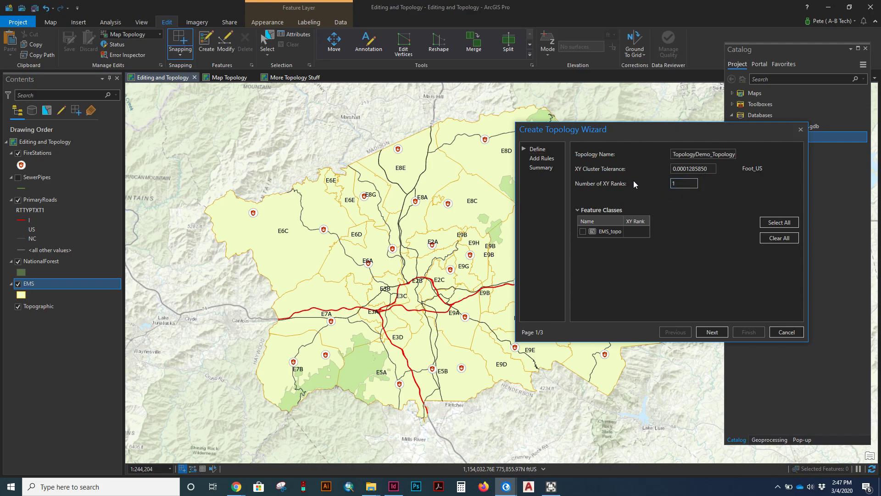
pyautogui.click(582, 231)
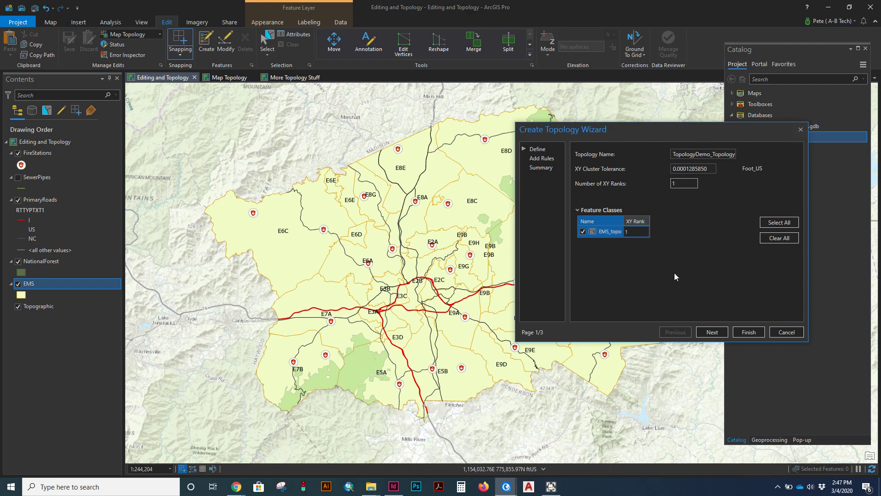
# Add a Must Not Have Gaps (Area) rule for EMS_topo to the new topology.
pyautogui.click(712, 332)
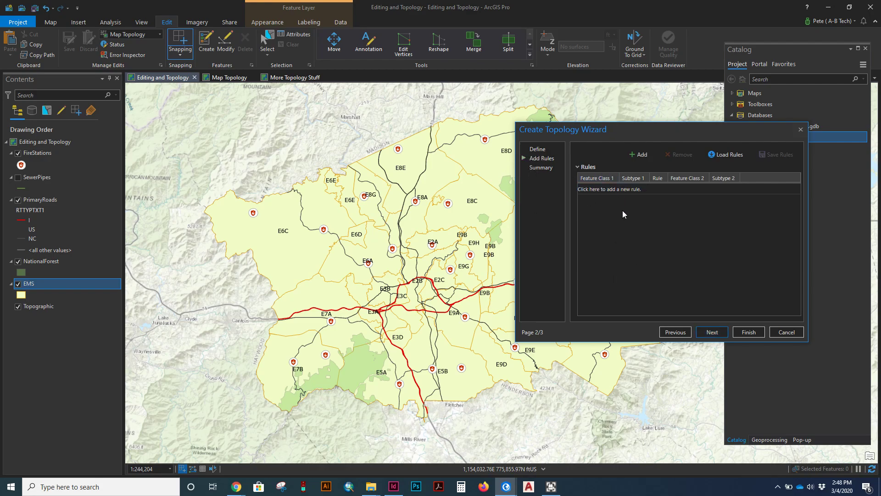
pyautogui.click(605, 189)
pyautogui.click(631, 200)
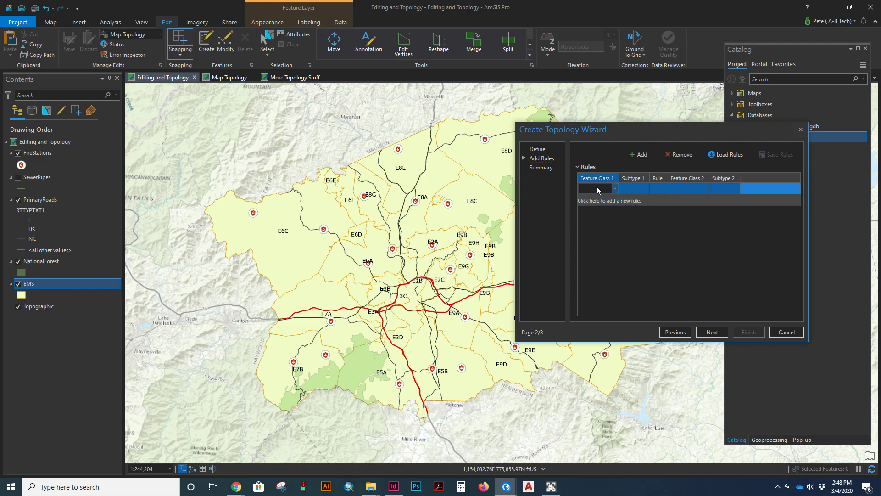
pyautogui.click(616, 189)
pyautogui.click(595, 199)
pyautogui.click(658, 190)
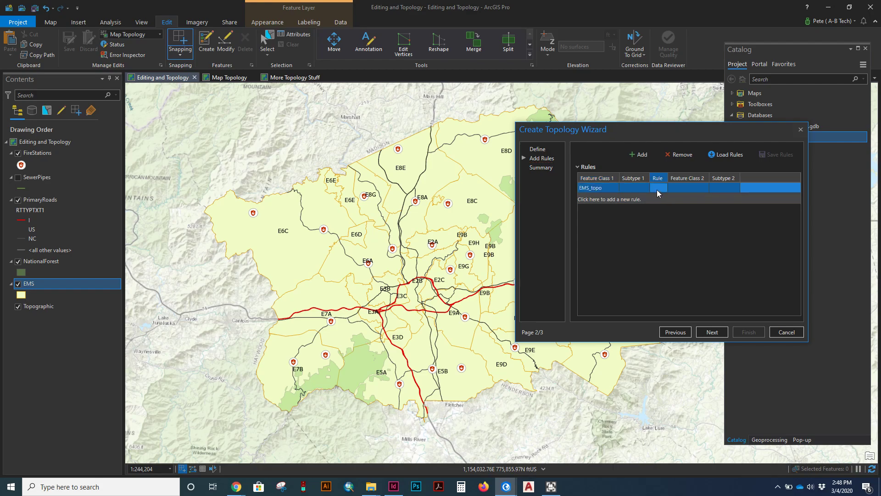
pyautogui.click(657, 189)
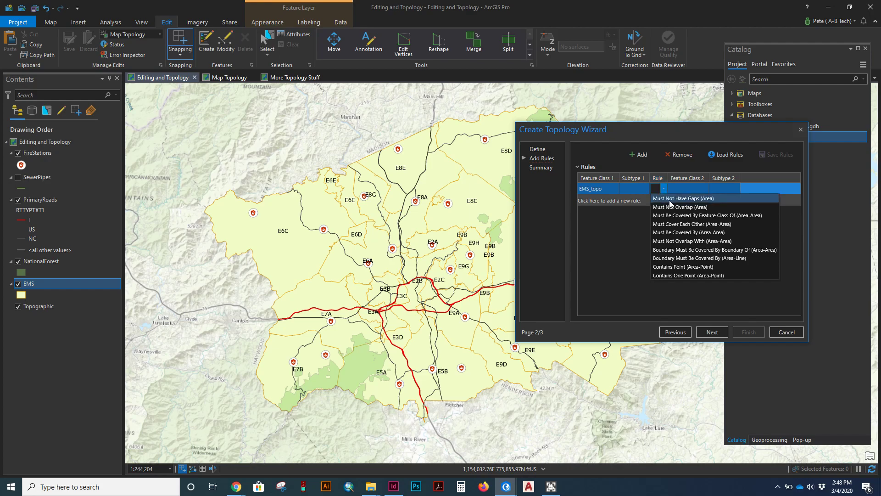
pyautogui.click(670, 200)
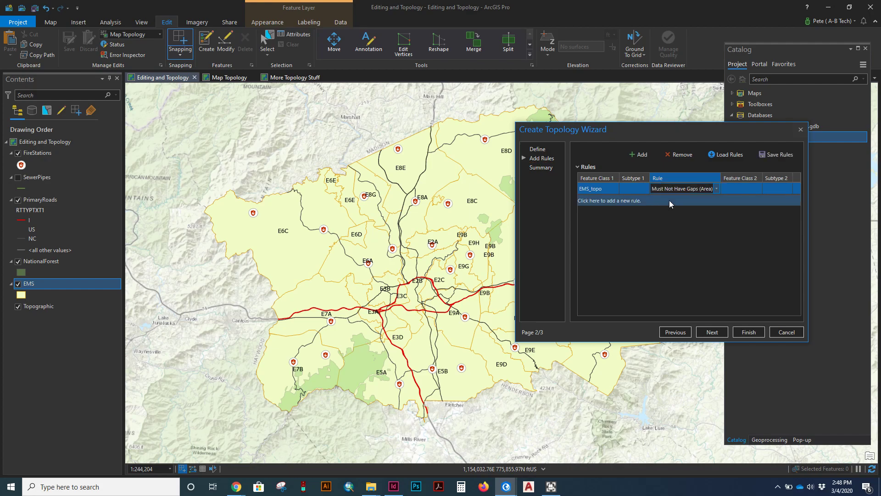
# Add a second topology rule for EMS_topo, Must Not Overlap (Area).
pyautogui.click(609, 200)
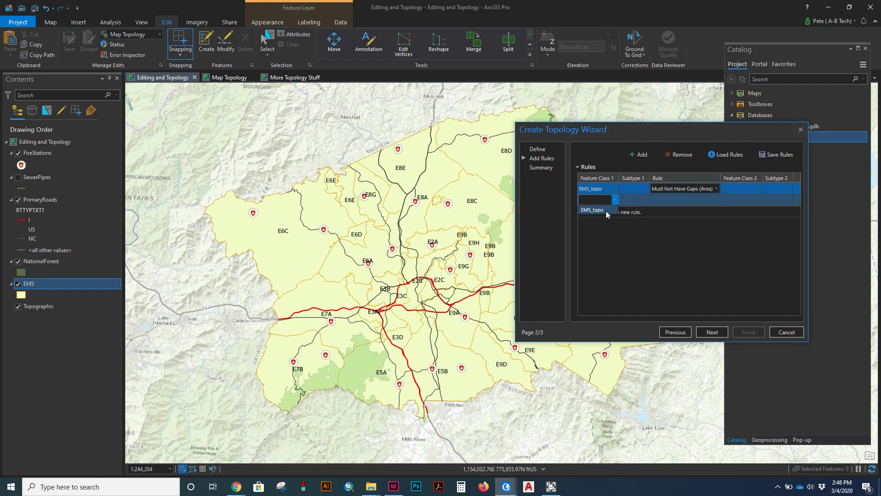
pyautogui.click(606, 210)
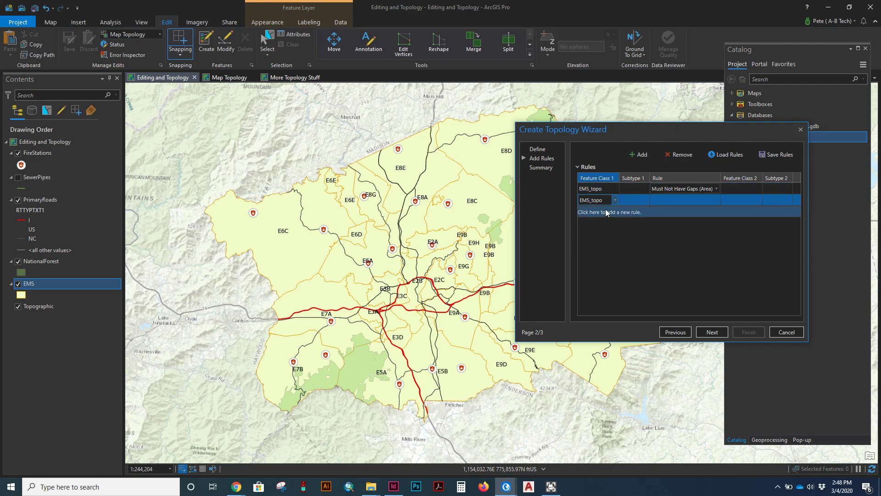
pyautogui.click(677, 201)
pyautogui.click(714, 201)
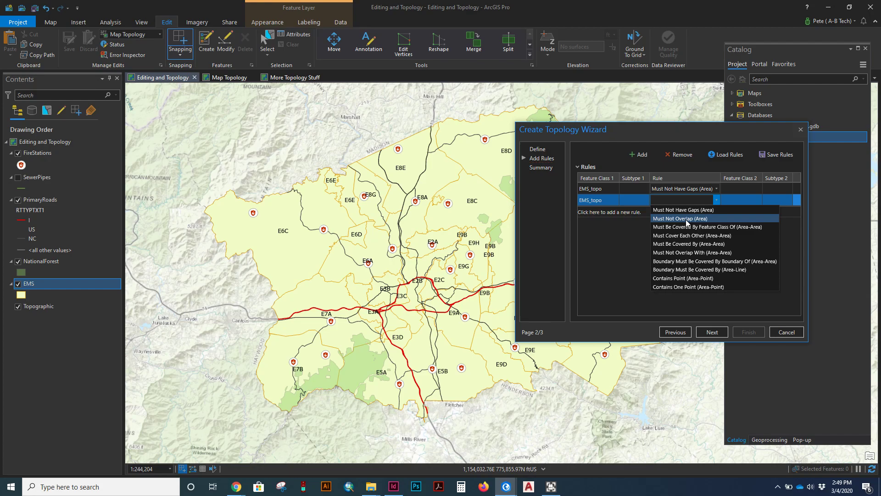
pyautogui.click(687, 219)
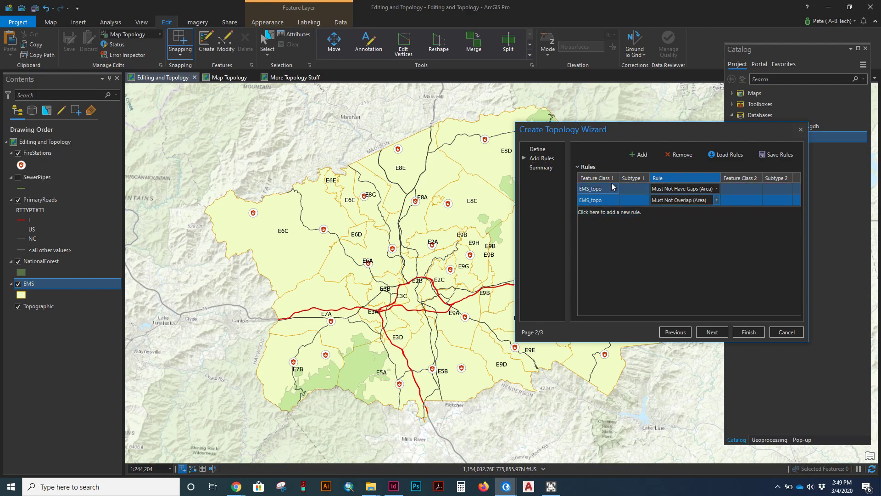
# Review the feature classes and rules in the topology summary and finish creating the topology.
pyautogui.click(714, 337)
pyautogui.click(712, 332)
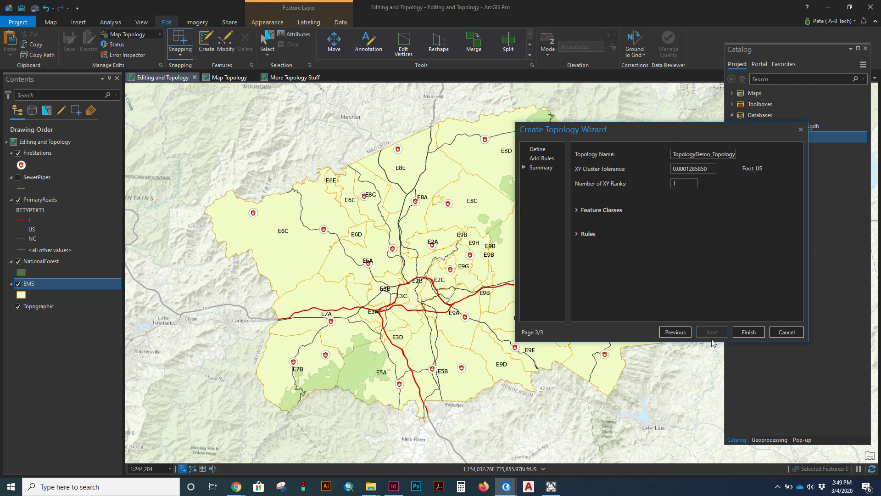
pyautogui.click(577, 210)
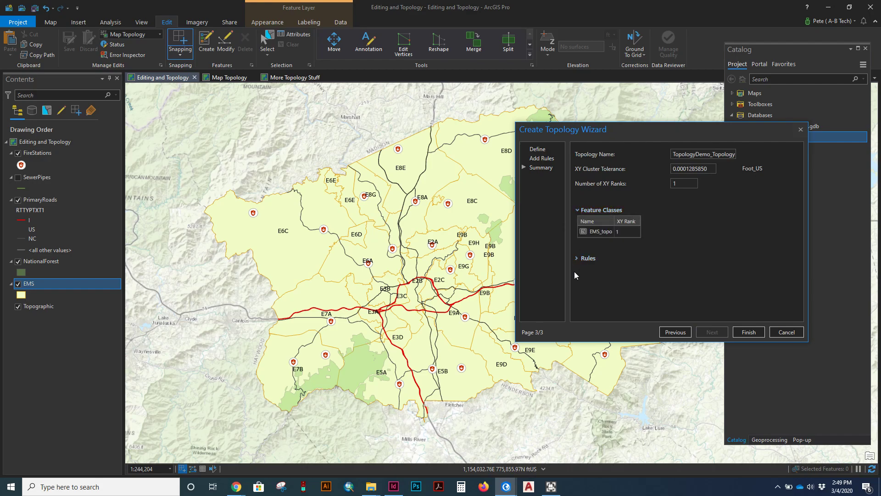
pyautogui.click(577, 258)
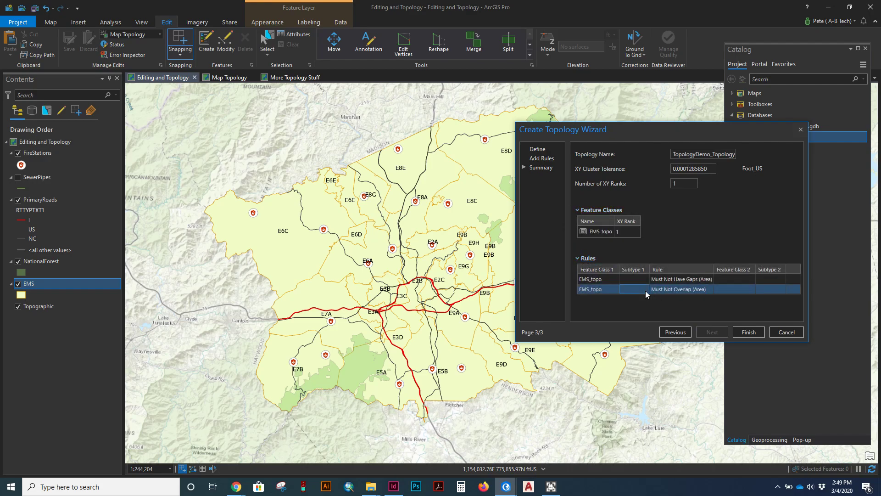
pyautogui.click(751, 334)
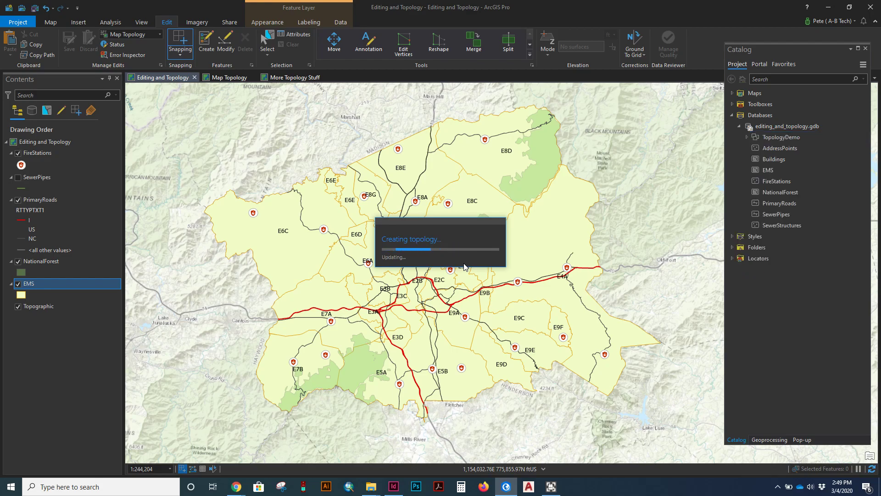
# Add TopologyDemo_Topology from the TopologyDemo dataset to the map and briefly display its Dirty Areas before hiding them again.
pyautogui.click(747, 138)
pyautogui.click(808, 160)
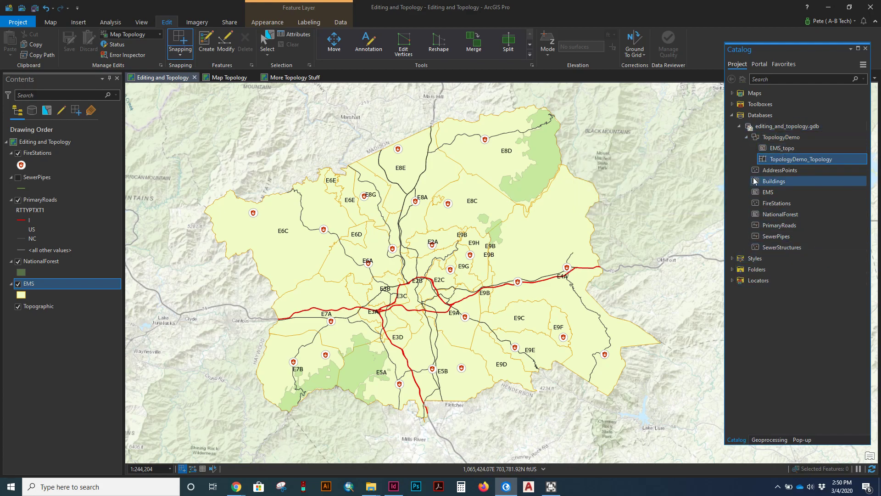
pyautogui.moveTo(769, 161); pyautogui.dragTo(340, 143)
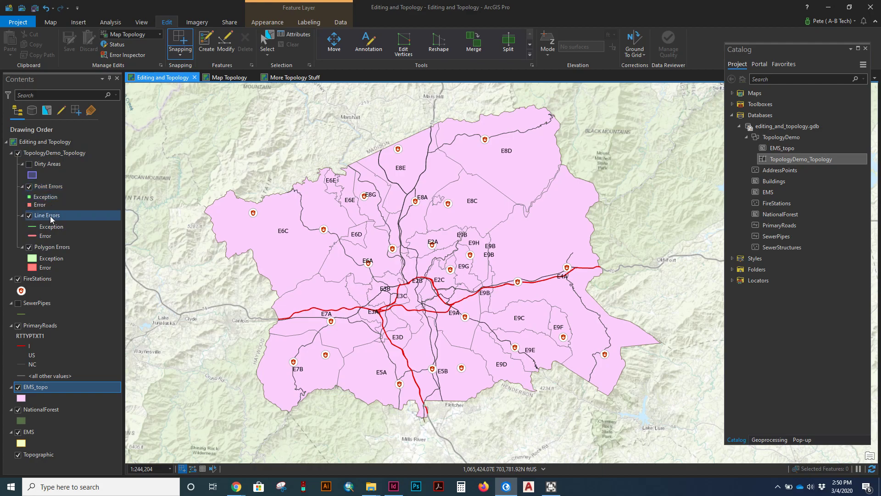
pyautogui.click(28, 165)
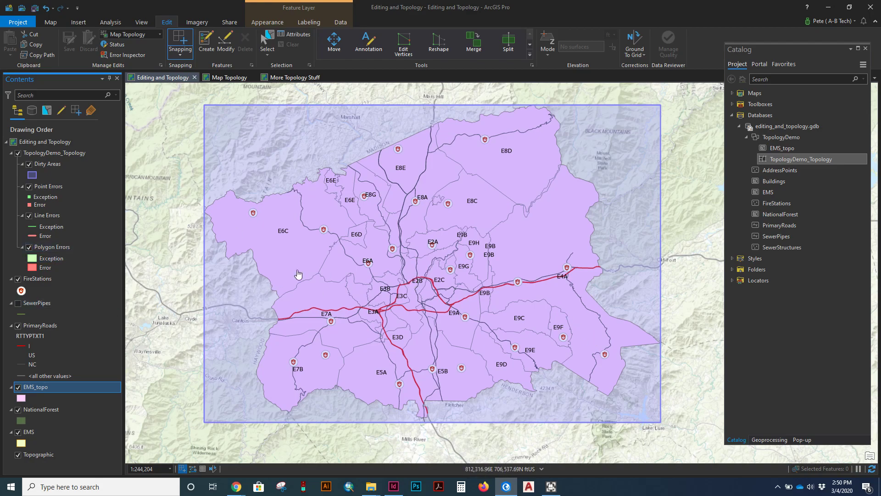
pyautogui.click(29, 165)
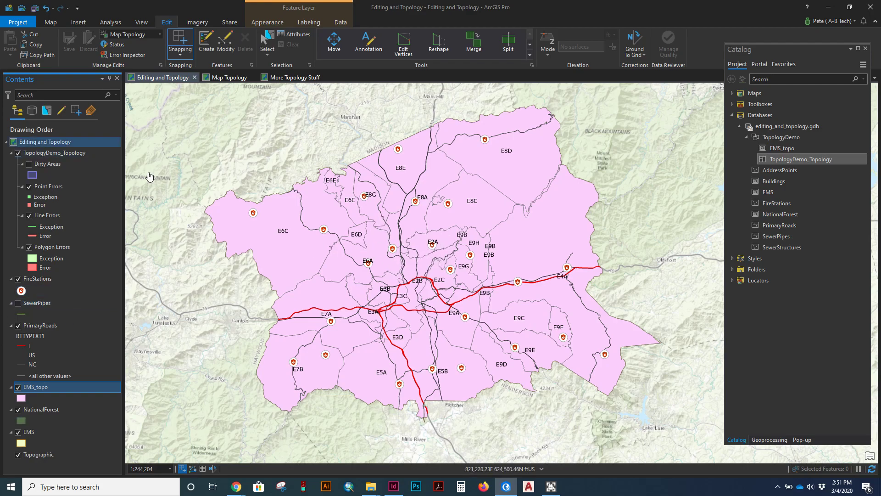
# Set the active editing topology to TopologyDemo_Topology (Geodatabase).
pyautogui.click(159, 35)
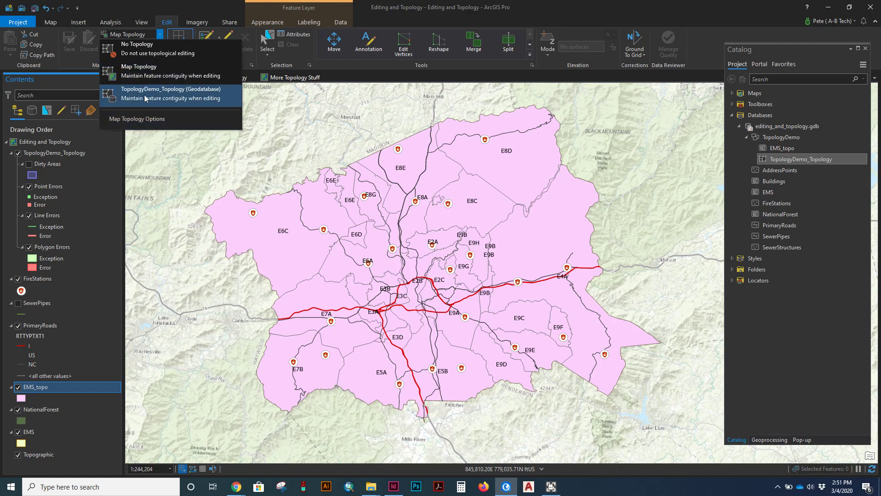
pyautogui.click(144, 140)
pyautogui.click(136, 36)
pyautogui.click(154, 94)
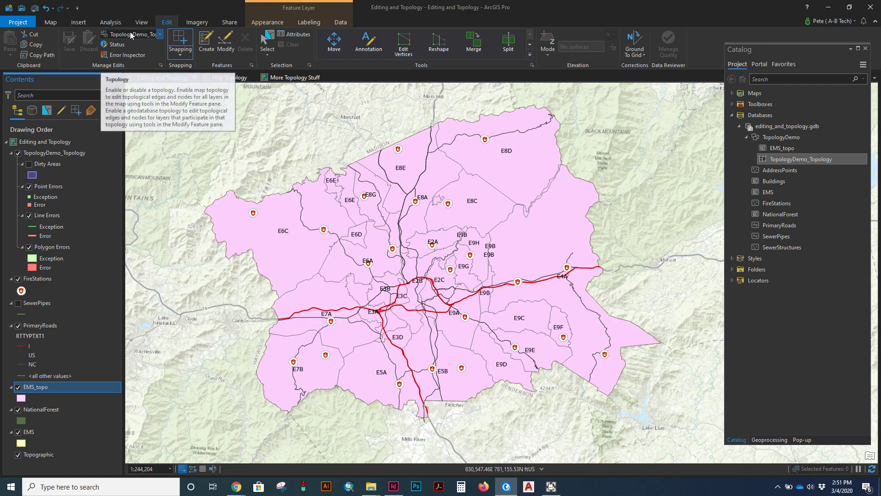
# Open the Error Inspector, resize it below the map, and validate TopologyDemo_Topology across the full EMS_topo extent.
pyautogui.click(128, 57)
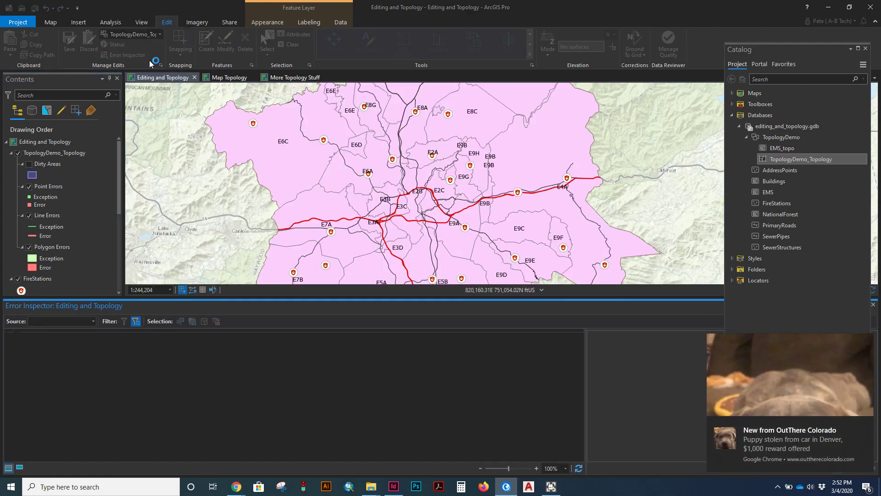
pyautogui.click(865, 425)
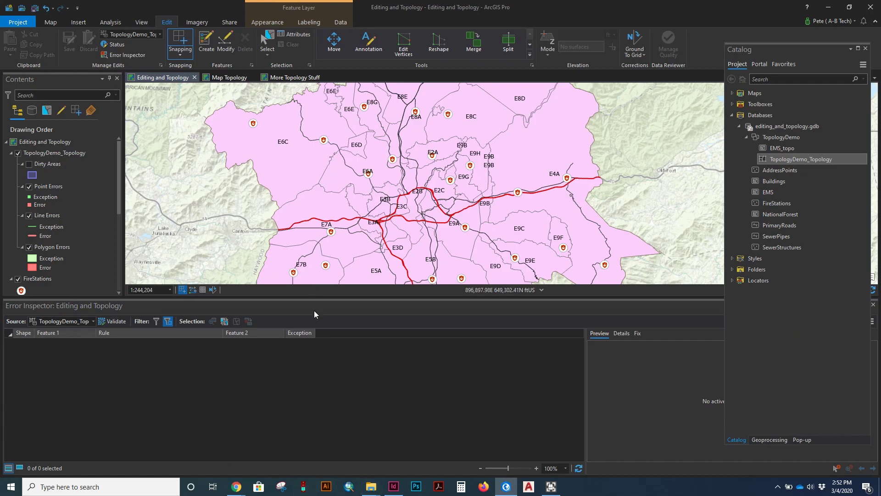
pyautogui.moveTo(316, 299); pyautogui.dragTo(304, 400)
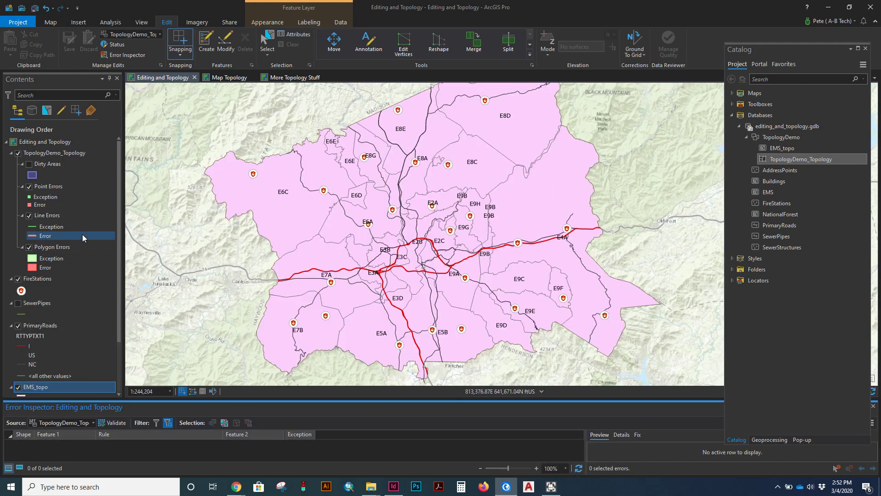
pyautogui.moveTo(118, 342); pyautogui.dragTo(125, 408)
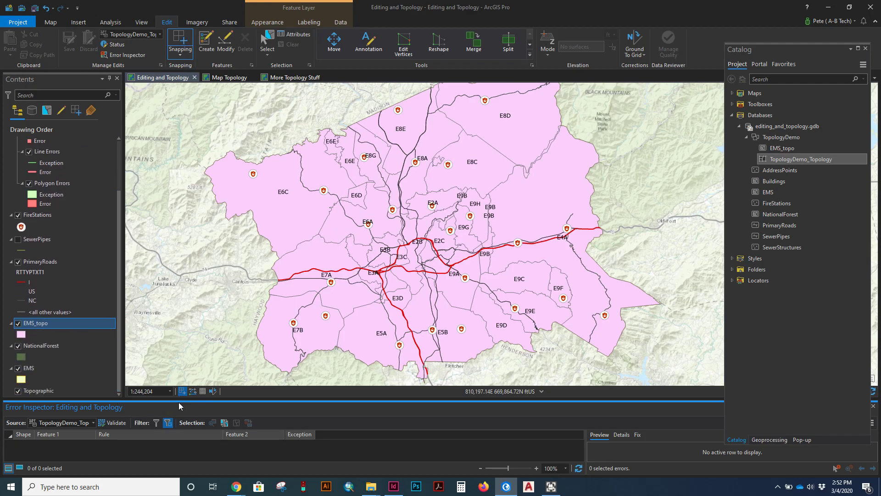
pyautogui.moveTo(178, 403); pyautogui.dragTo(177, 351)
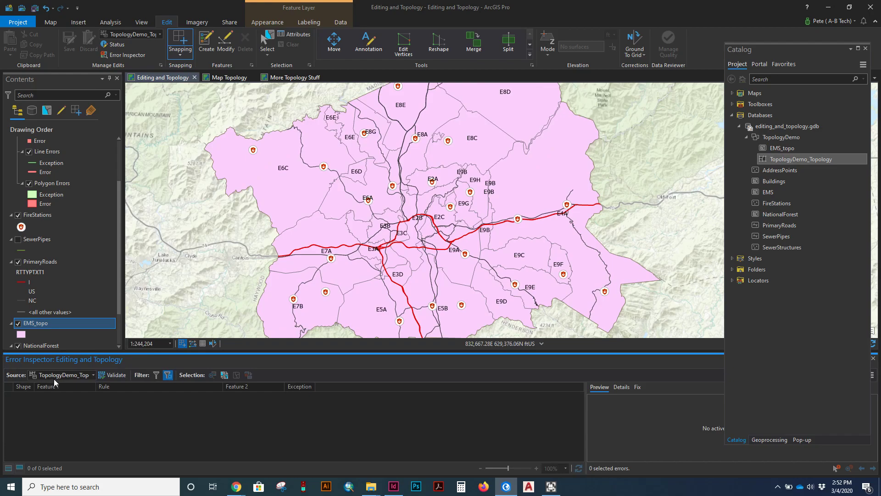
pyautogui.scroll(-2, 421, 199)
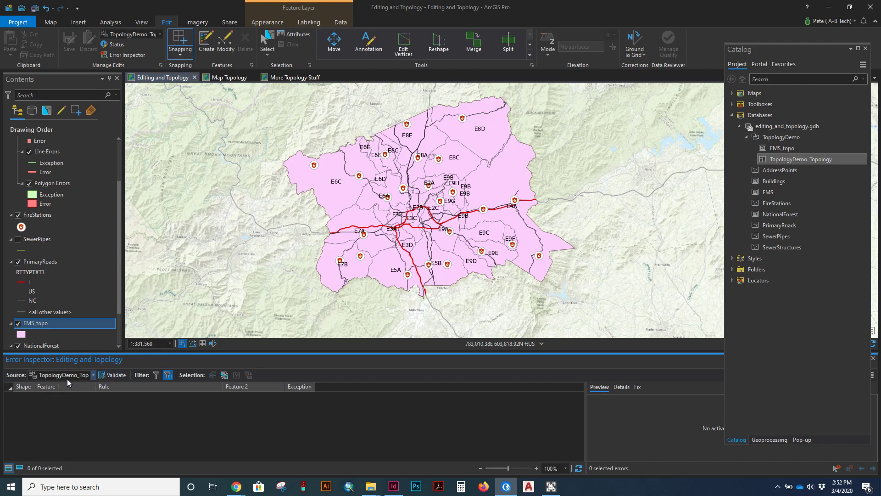
pyautogui.click(108, 378)
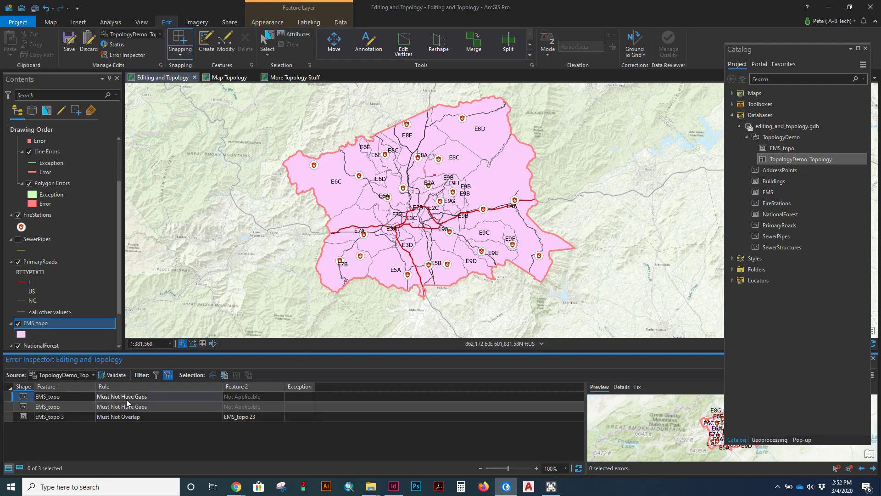
# Preview the Must Not Overlap error and shrink and move the Catalog pane so it no longer covers the preview.
pyautogui.click(48, 417)
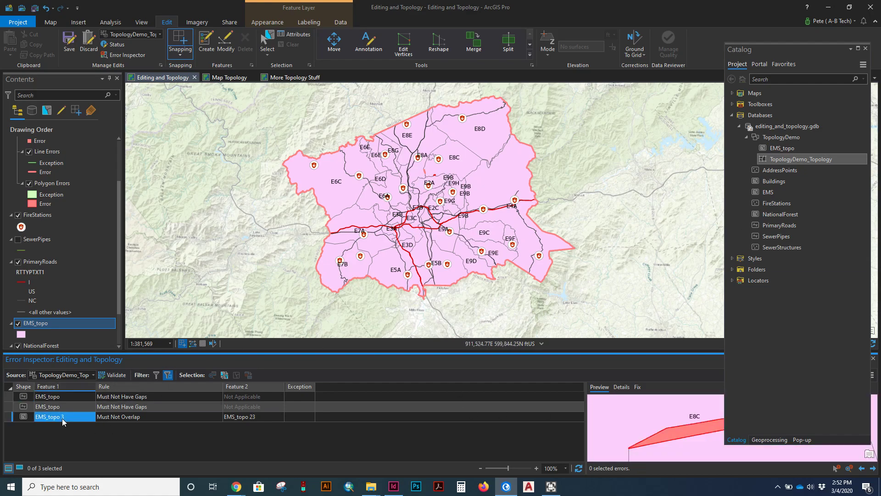
pyautogui.moveTo(773, 48); pyautogui.dragTo(779, 28)
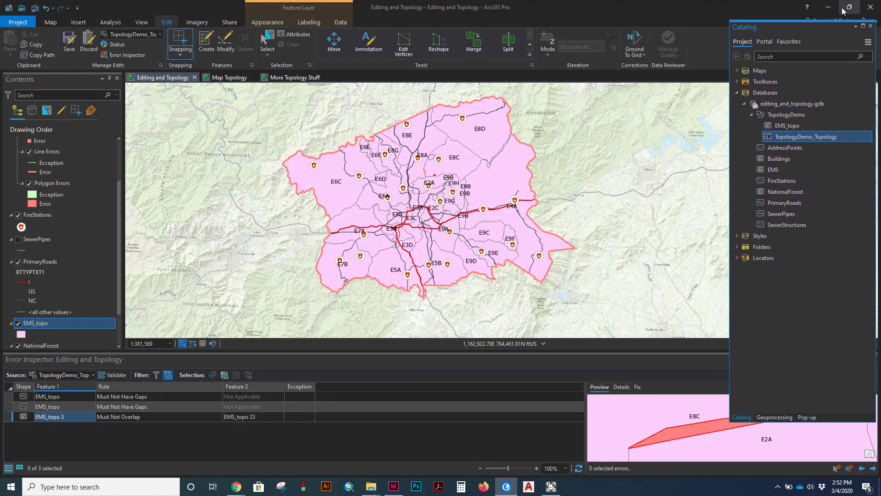
pyautogui.moveTo(822, 27)
pyautogui.mouseDown()
pyautogui.moveTo(798, 43)
pyautogui.moveTo(714, 25)
pyautogui.moveTo(825, 10)
pyautogui.mouseUp()
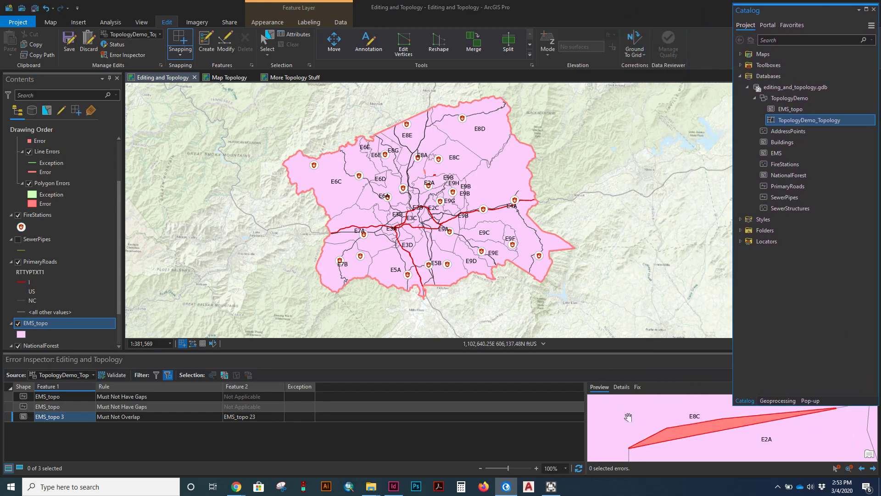
pyautogui.moveTo(733, 15); pyautogui.dragTo(807, 32)
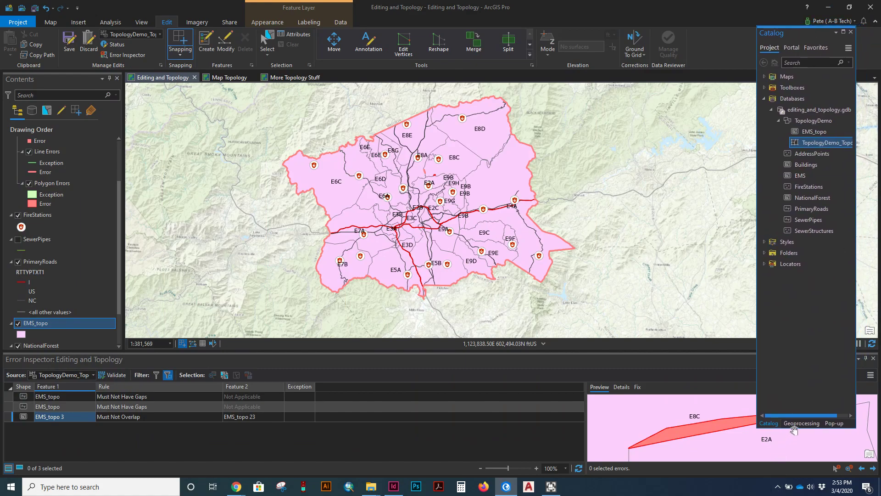
pyautogui.moveTo(800, 428); pyautogui.dragTo(800, 336)
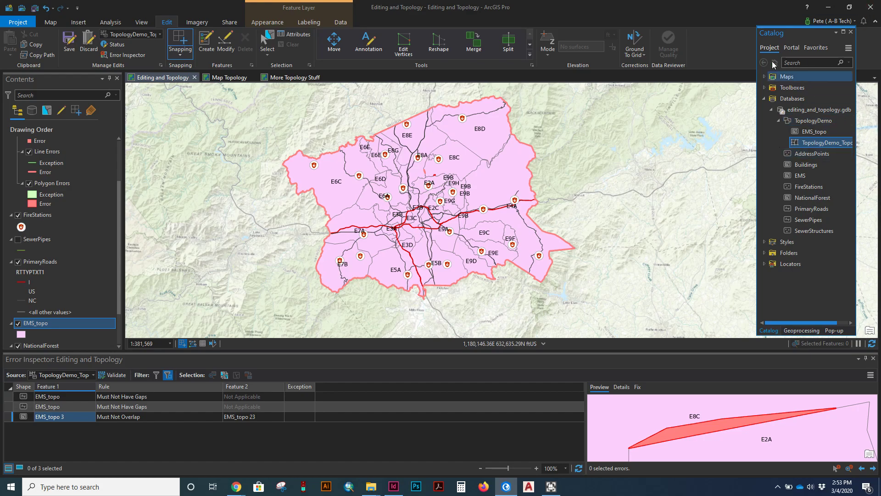
pyautogui.moveTo(798, 34); pyautogui.dragTo(811, 27)
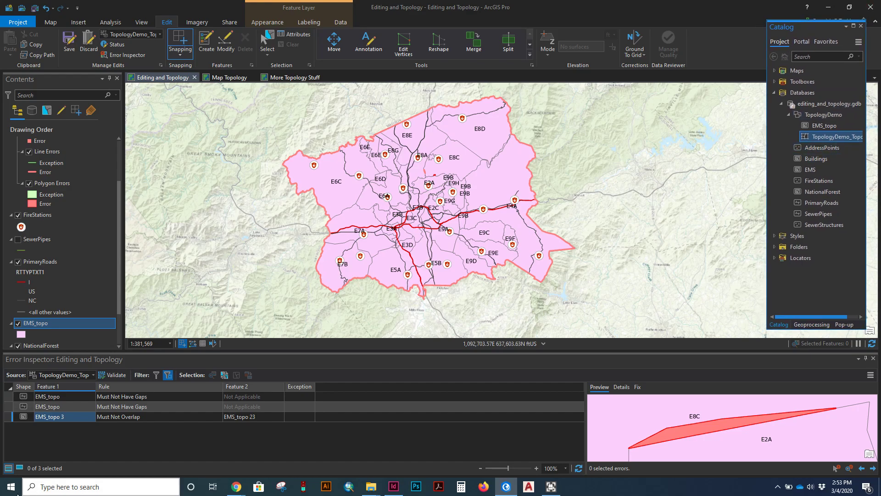
# Examine the Must Not Overlap error and both Must Not Have Gaps errors one by one in the Error Inspector.
pyautogui.click(139, 420)
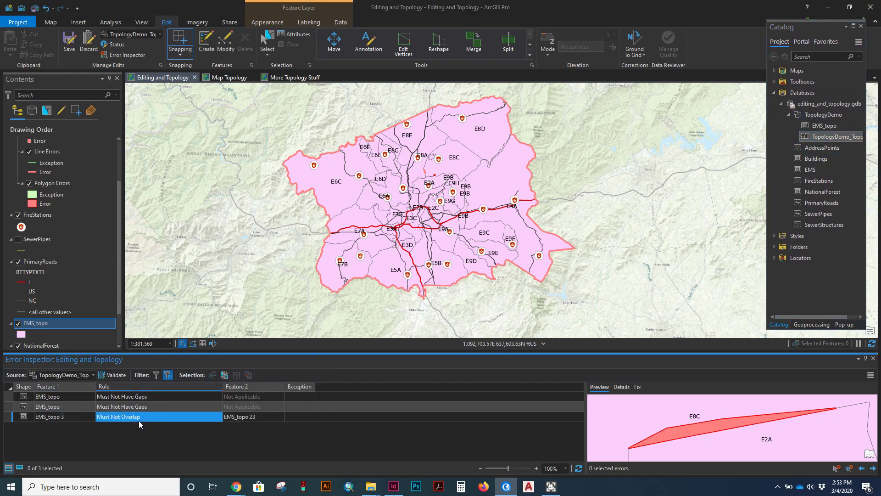
pyautogui.click(8, 408)
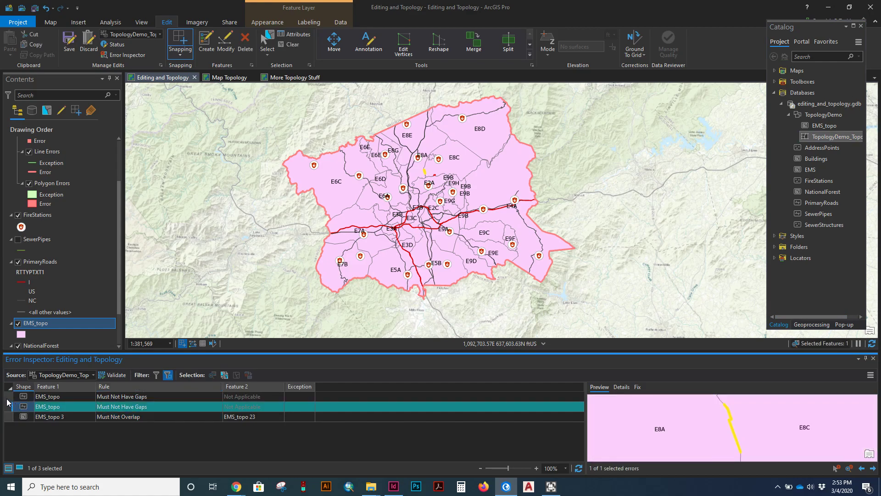
pyautogui.click(8, 396)
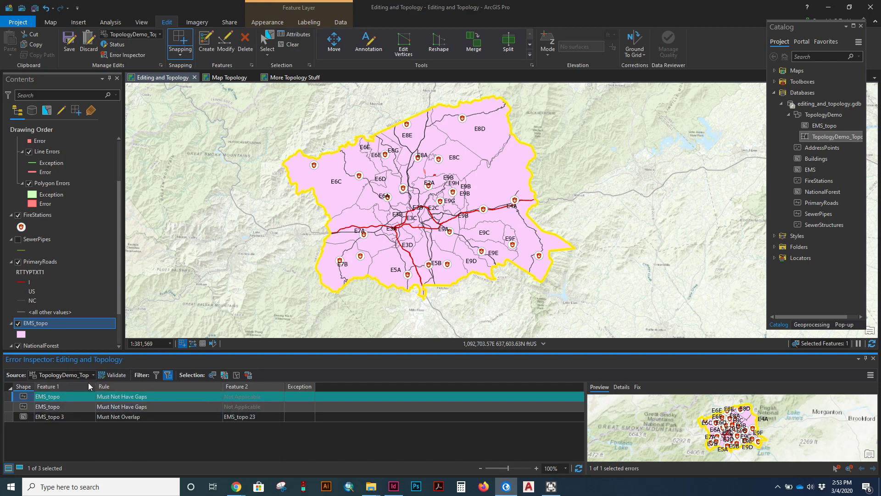
# Review the details, available fixes and preview of the Must Not Have Gaps error between E8A and E8C.
pyautogui.click(5, 408)
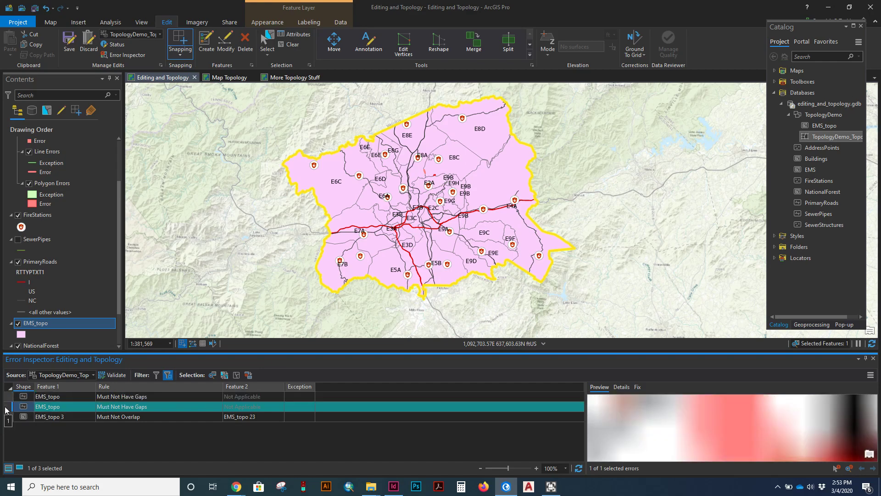
pyautogui.click(620, 387)
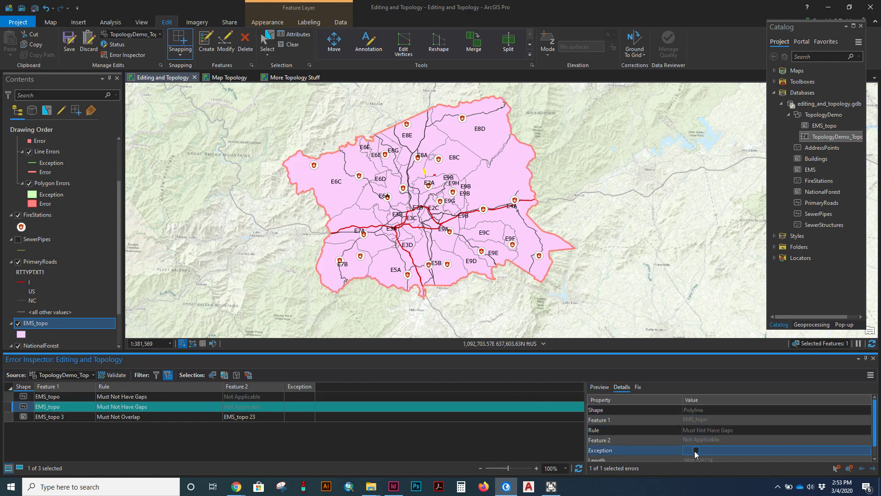
pyautogui.click(641, 386)
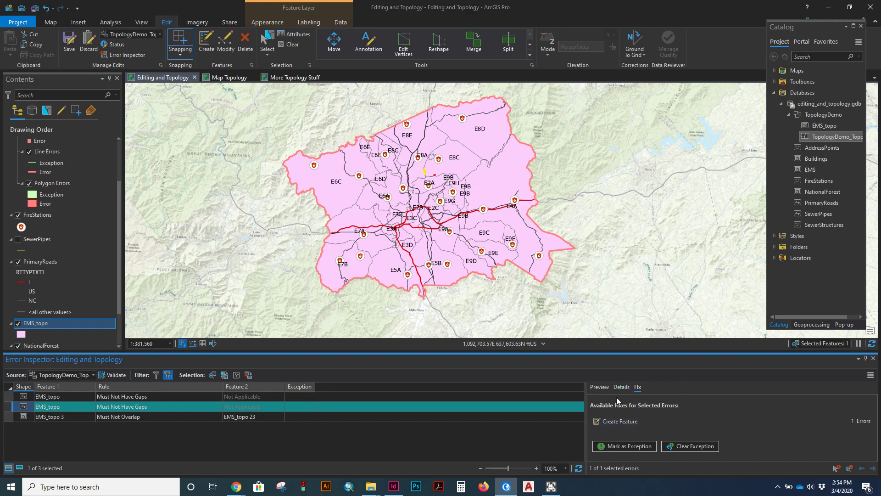
pyautogui.click(598, 387)
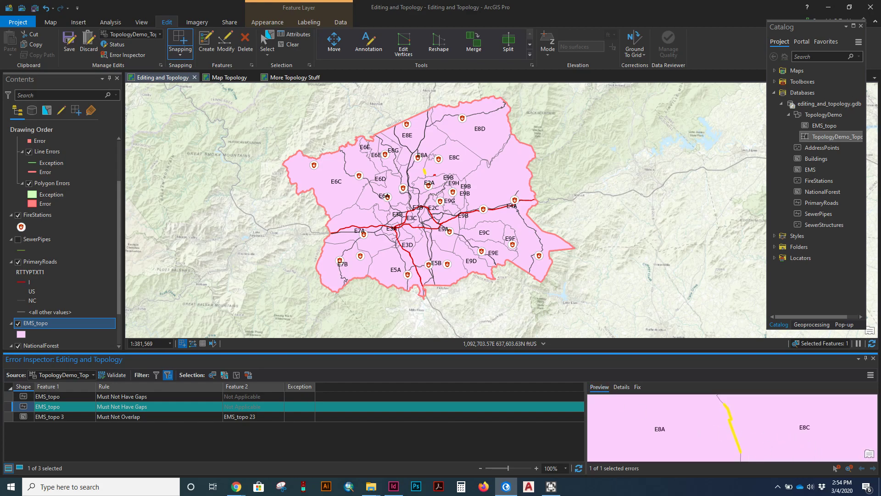
# Check the Must Not Have Gaps error on the outer boundary, and view the Must Not Overlap error between E8C and E2A up close on the map.
pyautogui.click(8, 399)
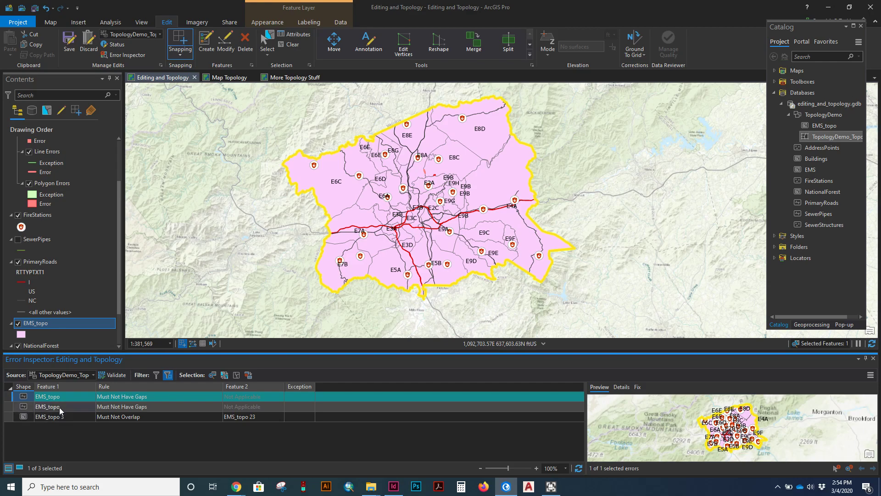
pyautogui.click(7, 417)
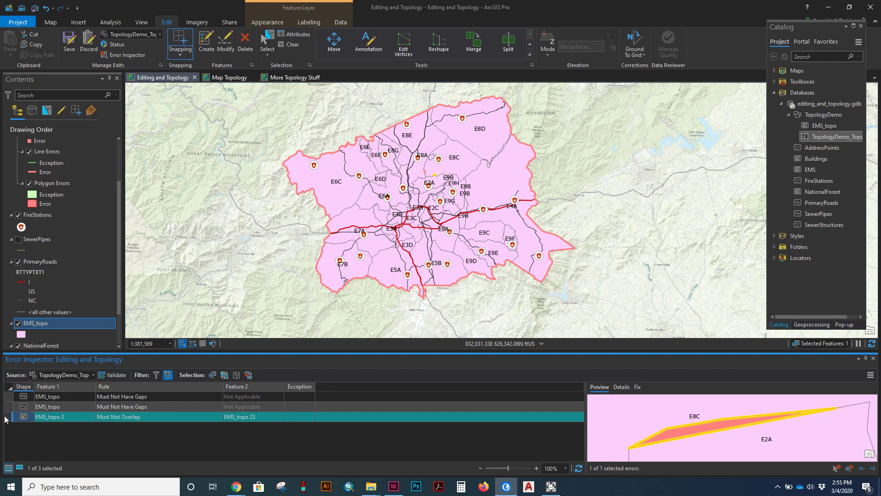
pyautogui.click(212, 375)
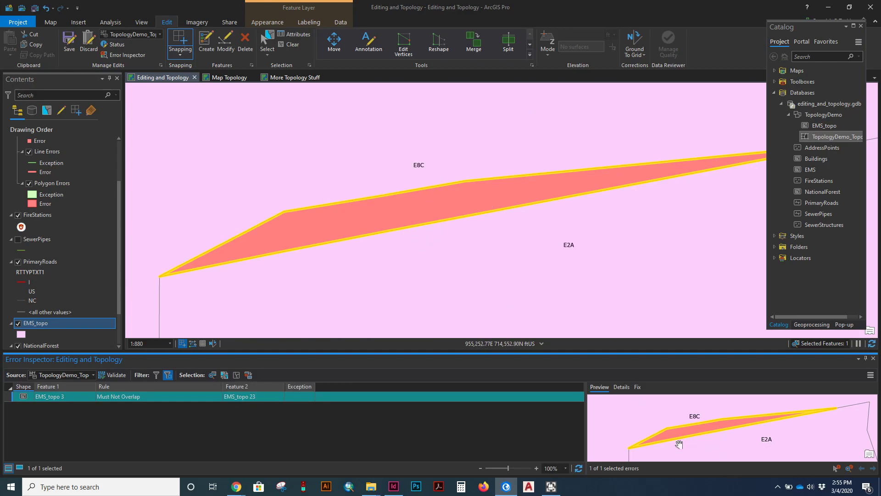
pyautogui.scroll(-1, 452, 198)
pyautogui.scroll(-3, 452, 197)
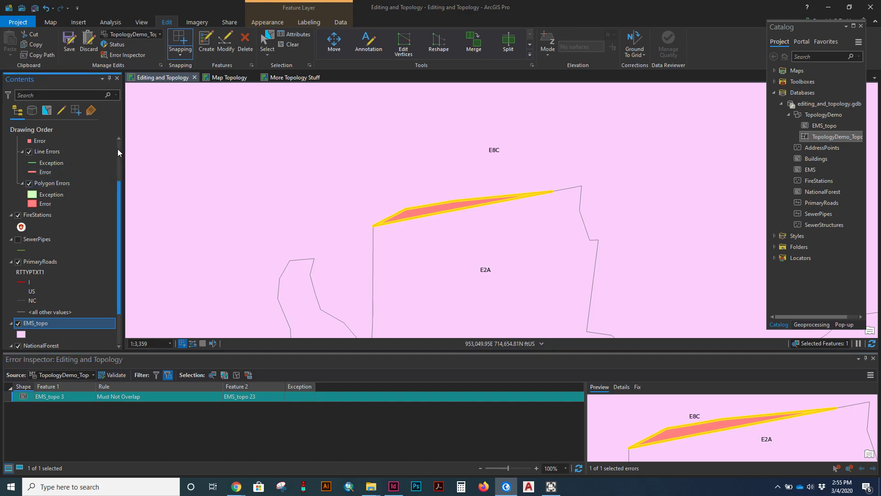
# Compare the E2A polygon's outline with the overlap error by selecting it while TopologyDemo_Topology is hidden, restore the layer, and clear the selection.
pyautogui.scroll(2, 117, 148)
pyautogui.click(51, 153)
pyautogui.click(17, 153)
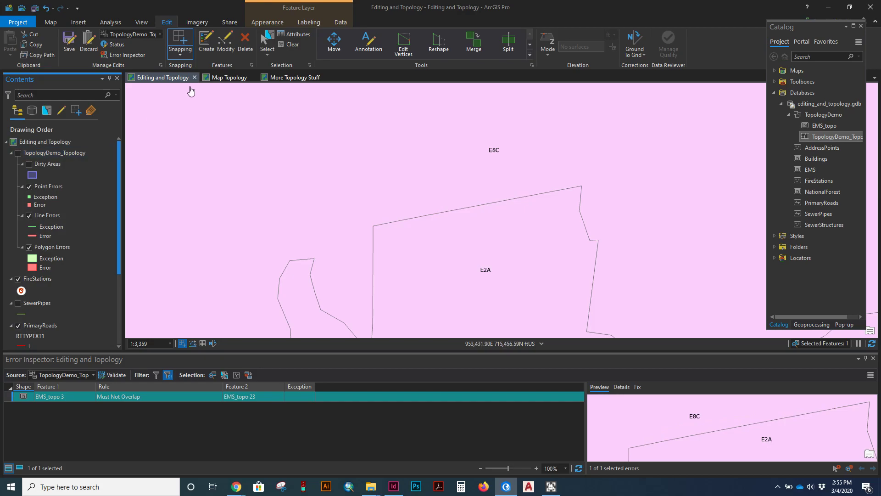
pyautogui.click(267, 42)
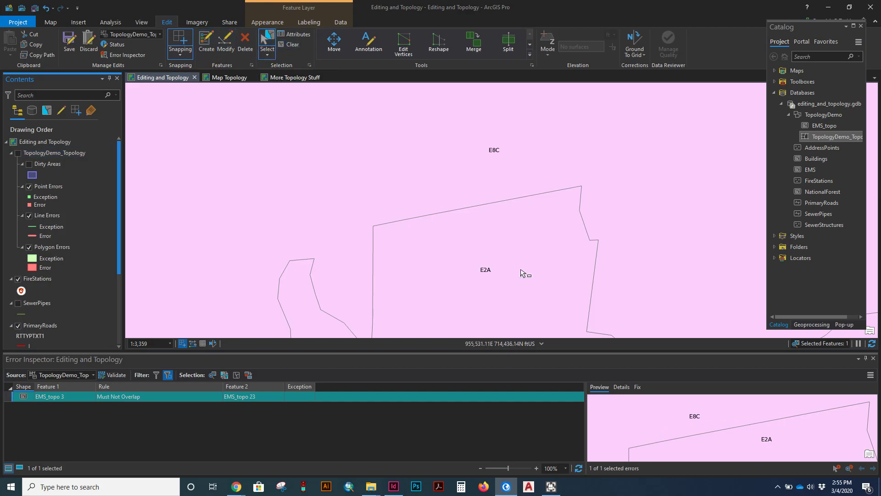
pyautogui.click(490, 250)
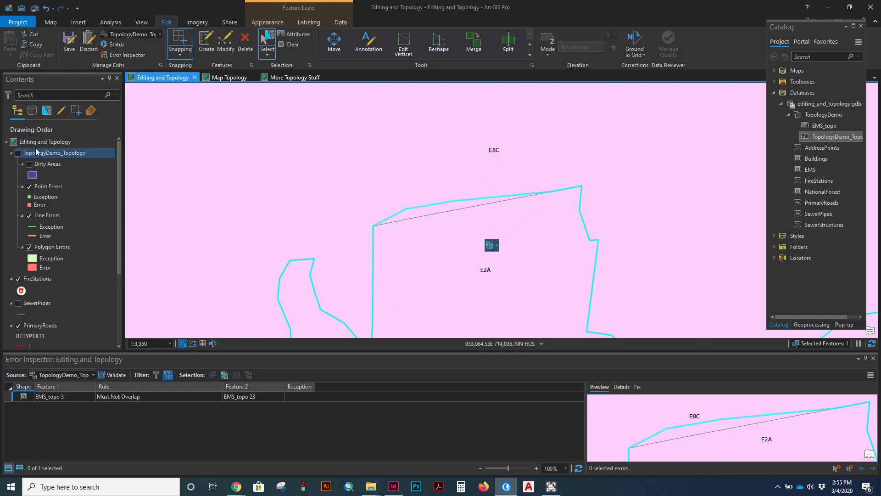
pyautogui.click(17, 153)
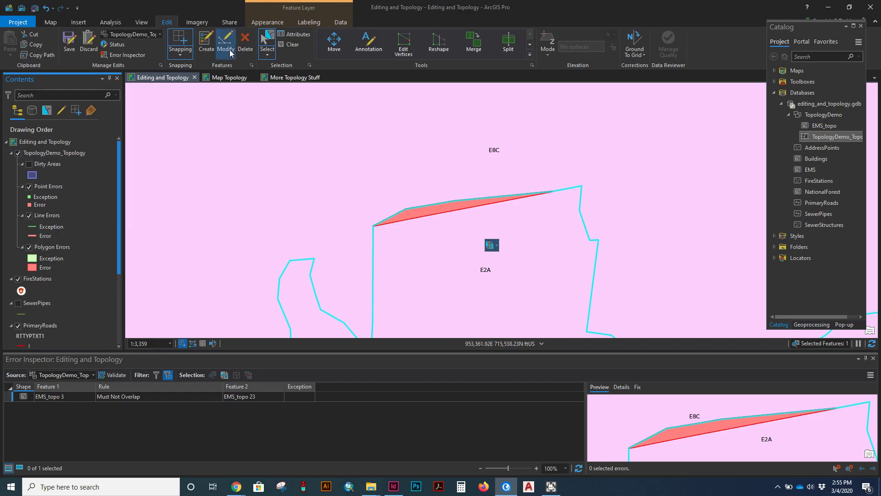
pyautogui.click(290, 44)
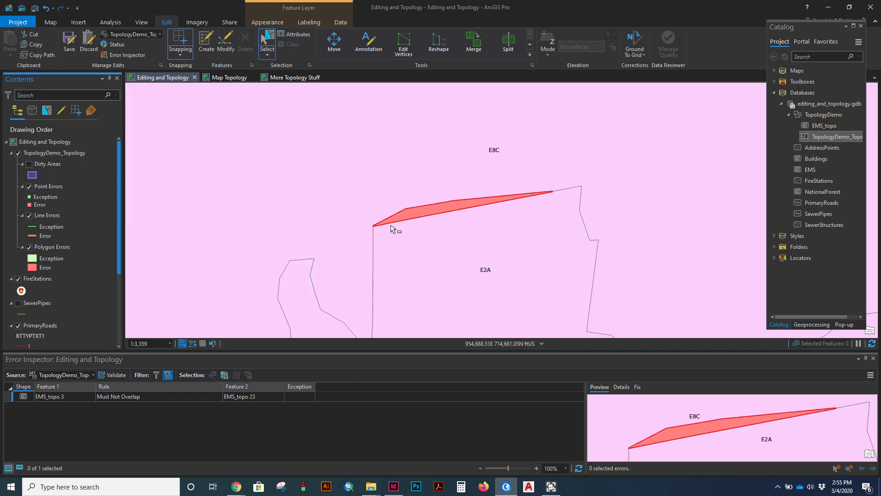
# Show the available fixes for the Must Not Overlap error and enlarge the Error Inspector to fit the whole list.
pyautogui.click(638, 388)
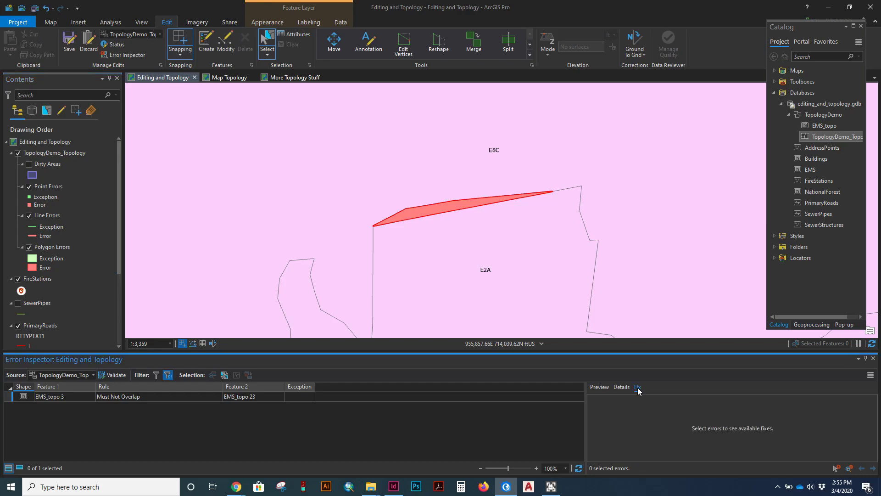
pyautogui.click(11, 397)
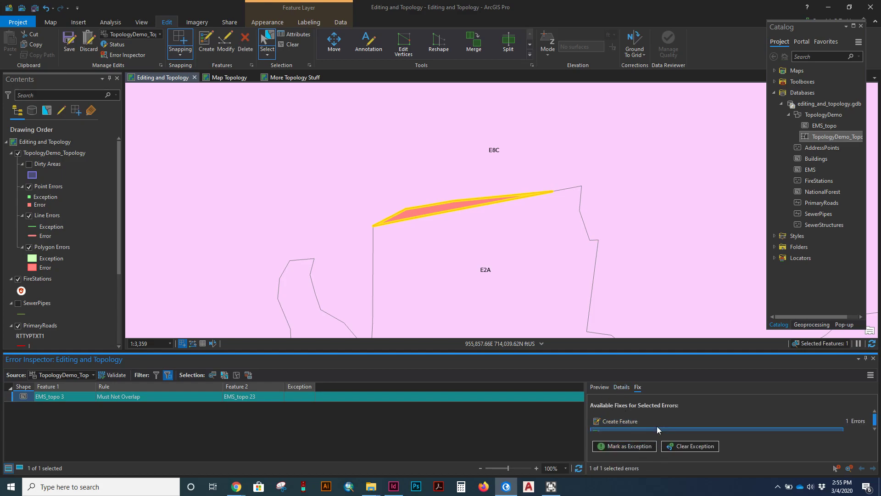
pyautogui.moveTo(571, 350); pyautogui.dragTo(568, 304)
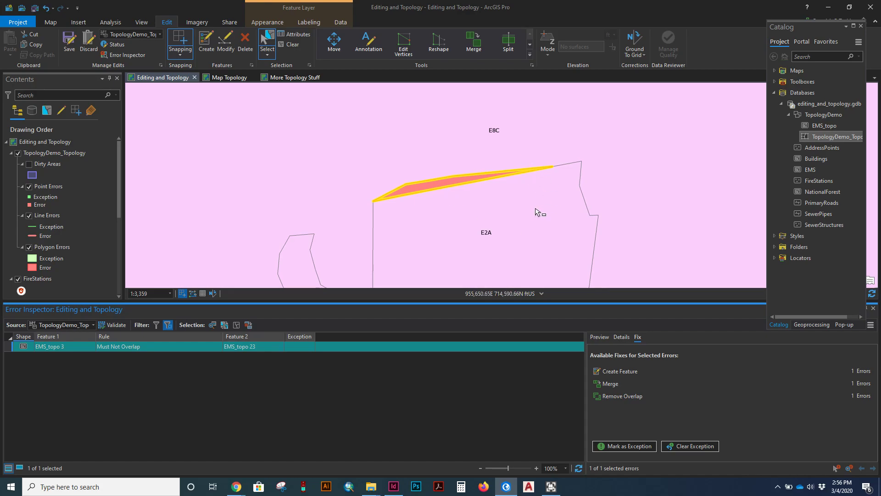
# Try the Remove Overlap fix on the Must Not Overlap error between E8C and E2A, and undo it.
pyautogui.click(623, 398)
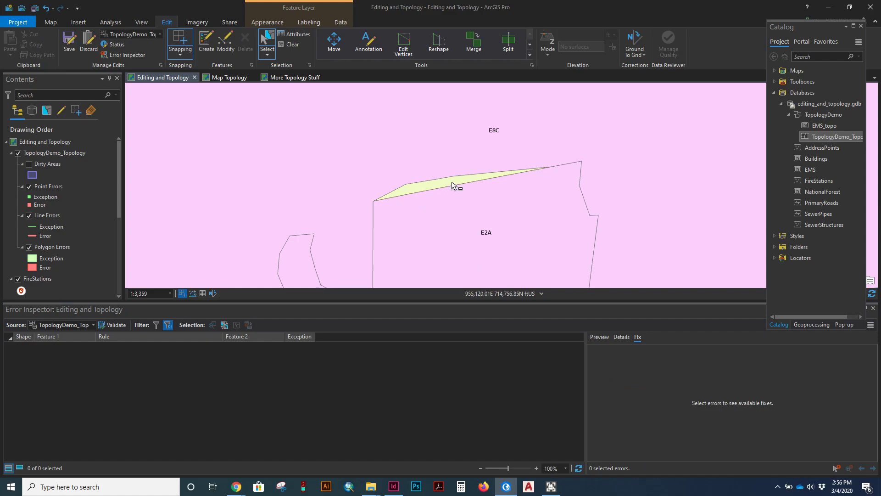
pyautogui.click(45, 10)
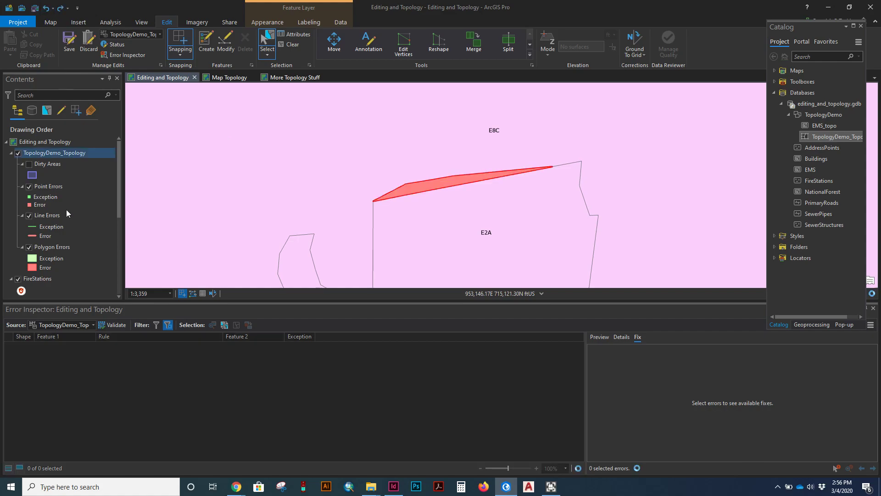
# Fix the Must Not Overlap error with Merge, merging the overlap into EMS_topo 23 (Largest).
pyautogui.click(8, 347)
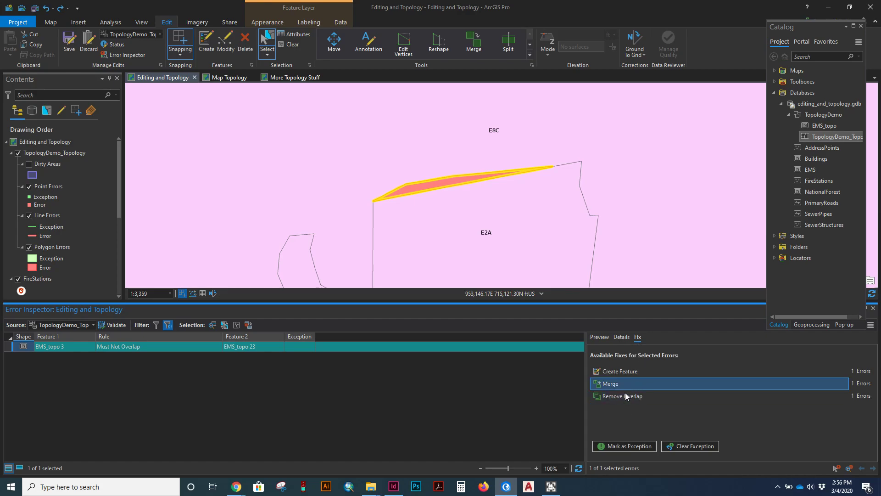
pyautogui.click(612, 386)
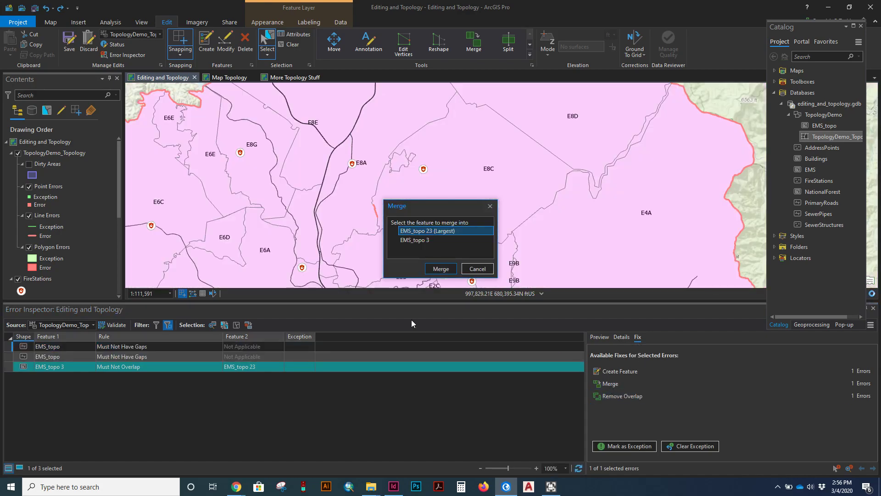
pyautogui.moveTo(422, 203); pyautogui.dragTo(581, 125)
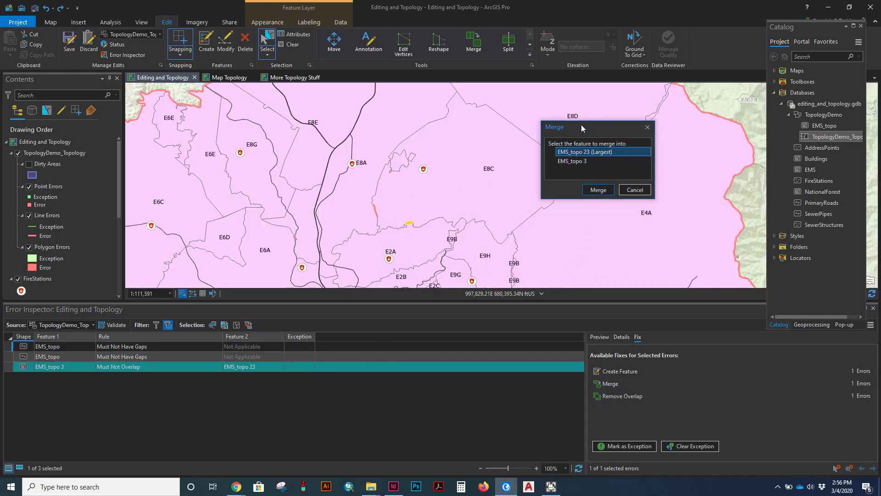
pyautogui.click(582, 153)
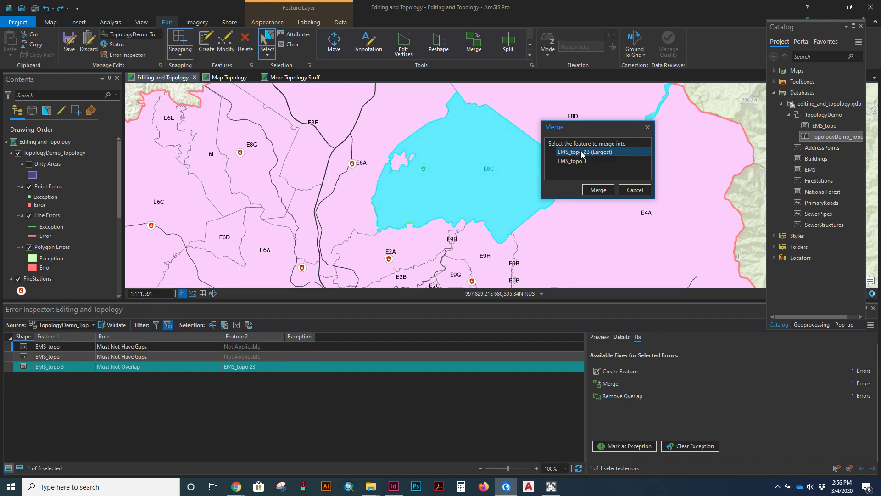
pyautogui.click(598, 190)
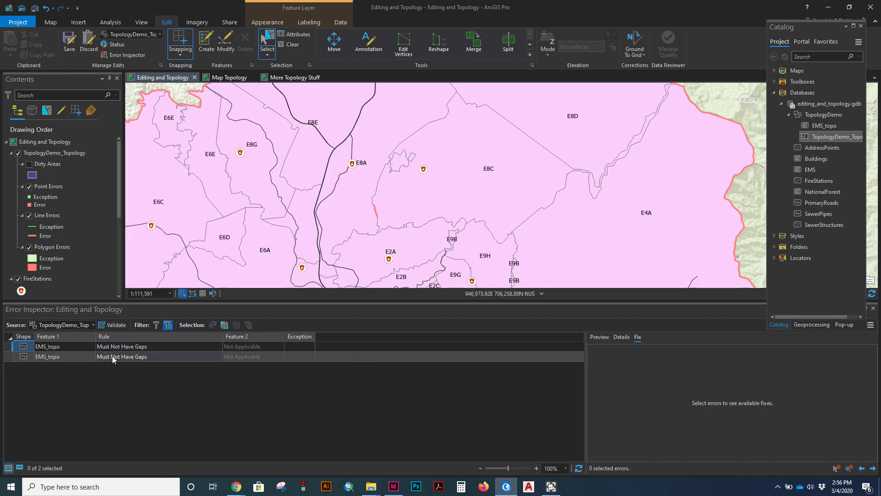
# Examine the Must Not Have Gaps error between E8A and E8C up close, with the TopologyDemo_Topology layer hidden and shown.
pyautogui.click(10, 357)
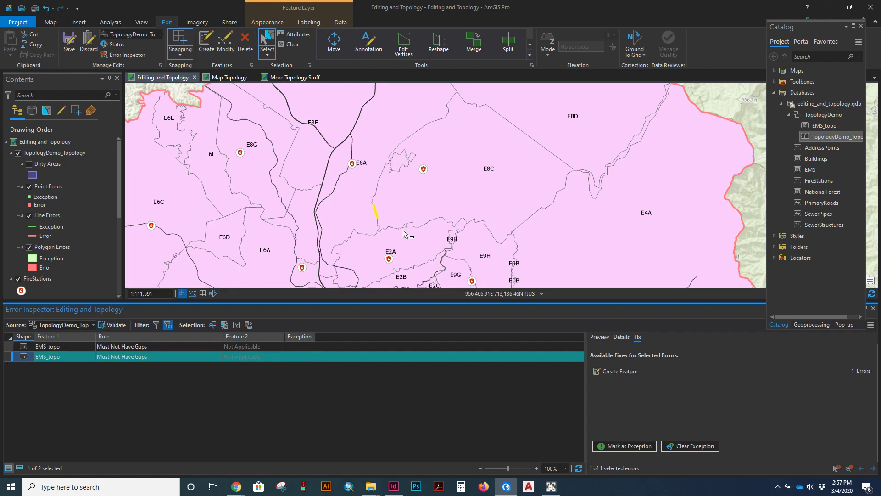
pyautogui.click(213, 327)
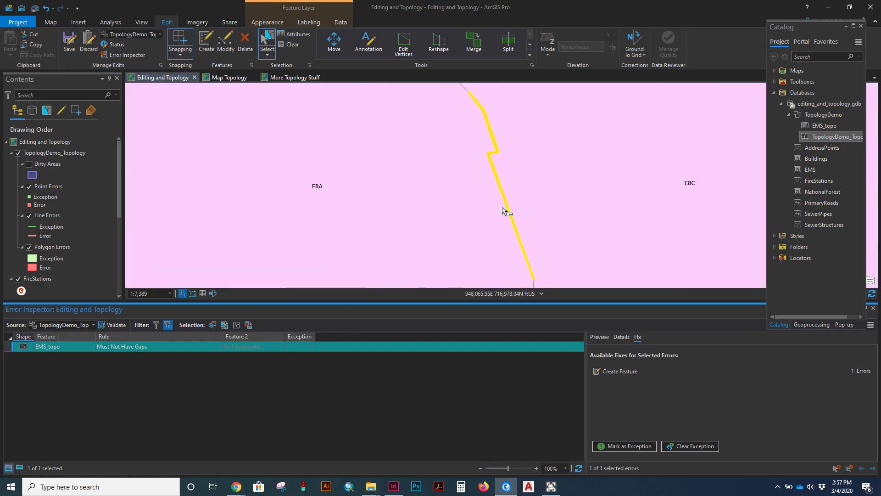
pyautogui.click(18, 154)
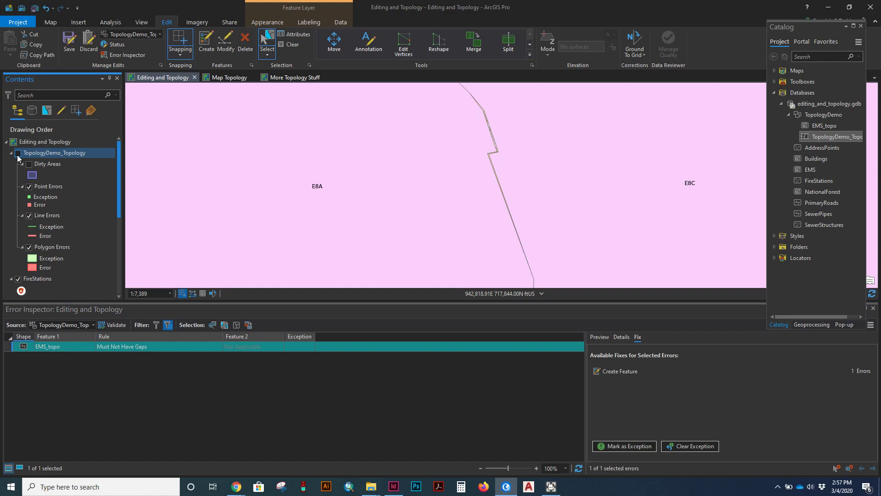
pyautogui.scroll(3, 457, 153)
pyautogui.moveTo(608, 173); pyautogui.dragTo(468, 180)
pyautogui.scroll(-2, 466, 167)
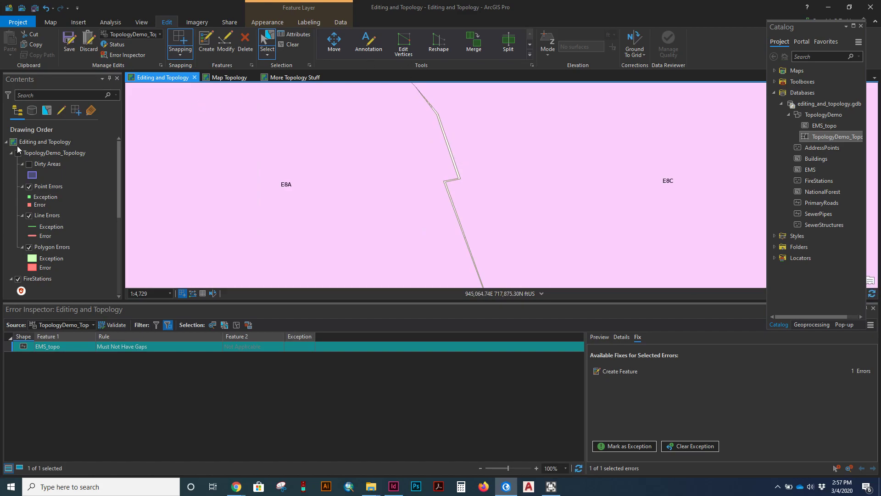
pyautogui.click(23, 156)
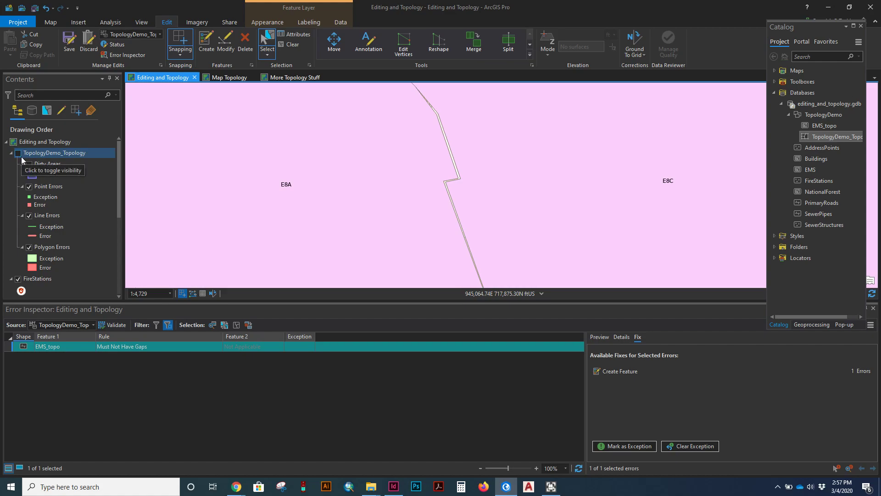
pyautogui.click(19, 153)
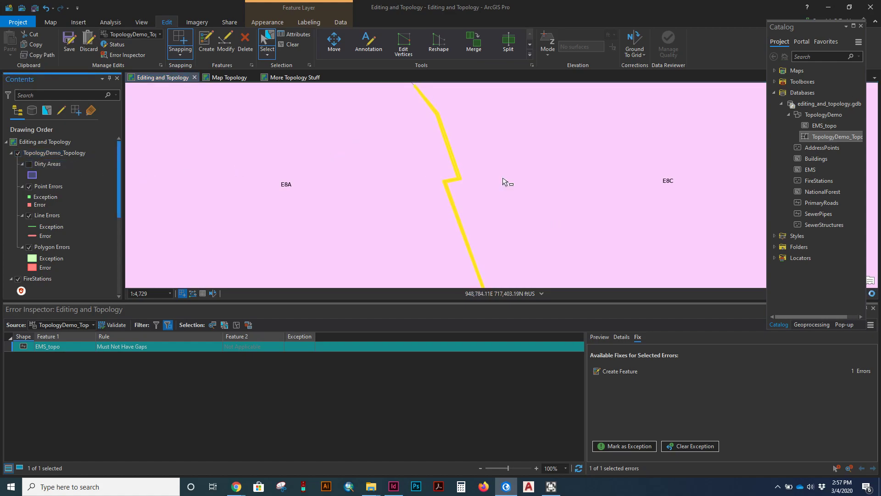
# Apply the Create Feature fix to fill the gap between E8A and E8C with a new polygon.
pyautogui.click(617, 375)
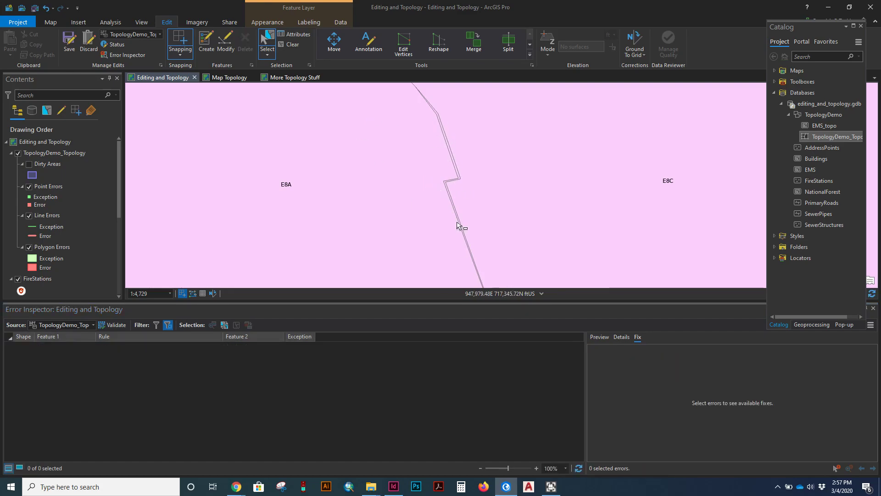
pyautogui.scroll(1, 463, 205)
pyautogui.scroll(-2, 466, 202)
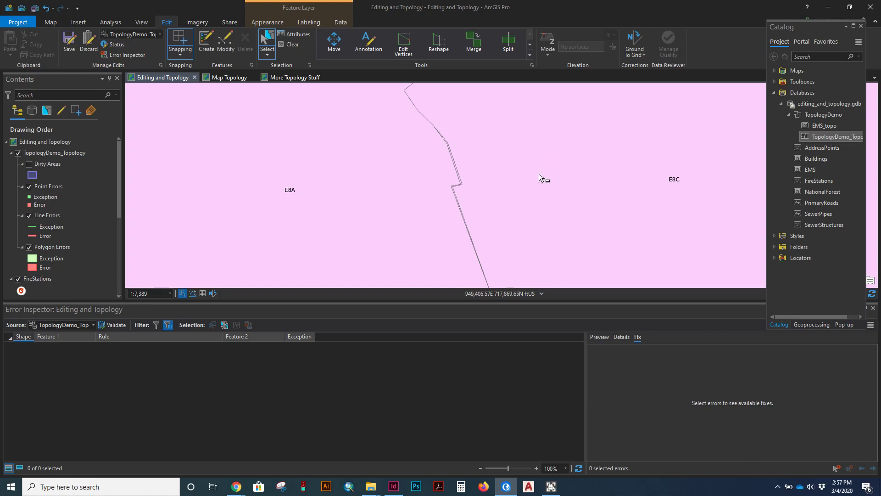
# Select the new gap-filling polygon together with the adjoining E8C polygon.
pyautogui.moveTo(489, 141); pyautogui.dragTo(458, 170)
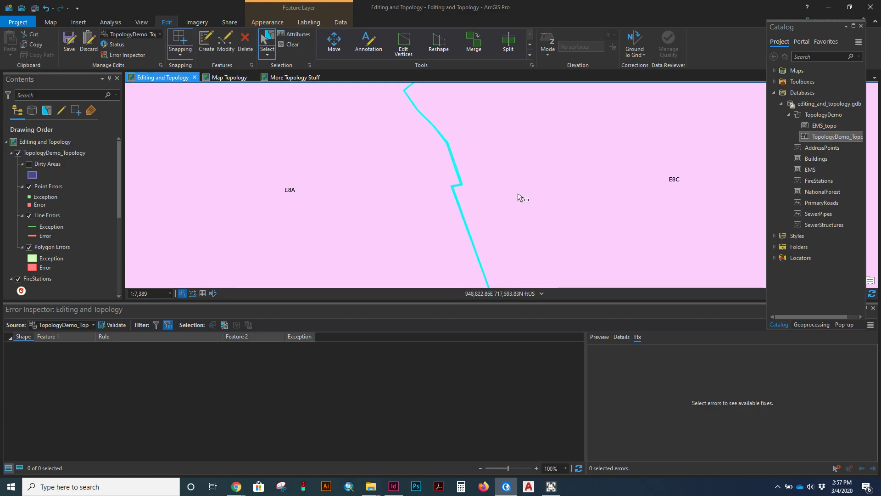
pyautogui.scroll(-2, 503, 199)
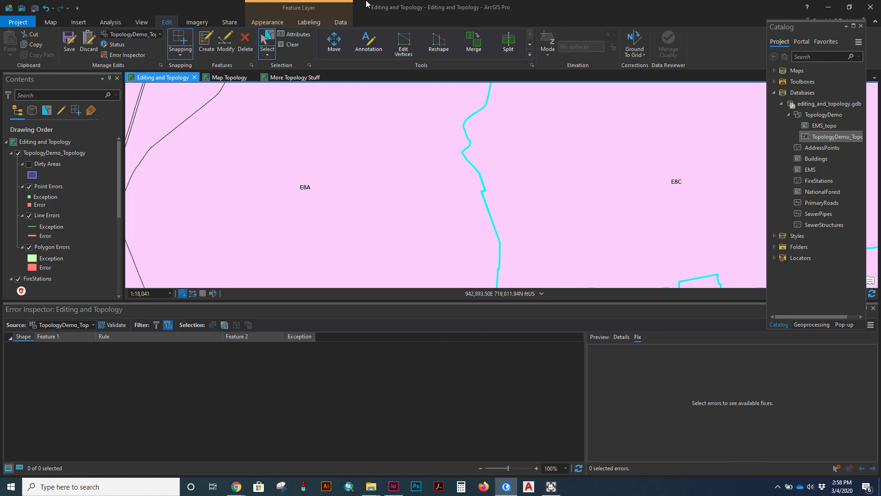
pyautogui.scroll(1, 481, 188)
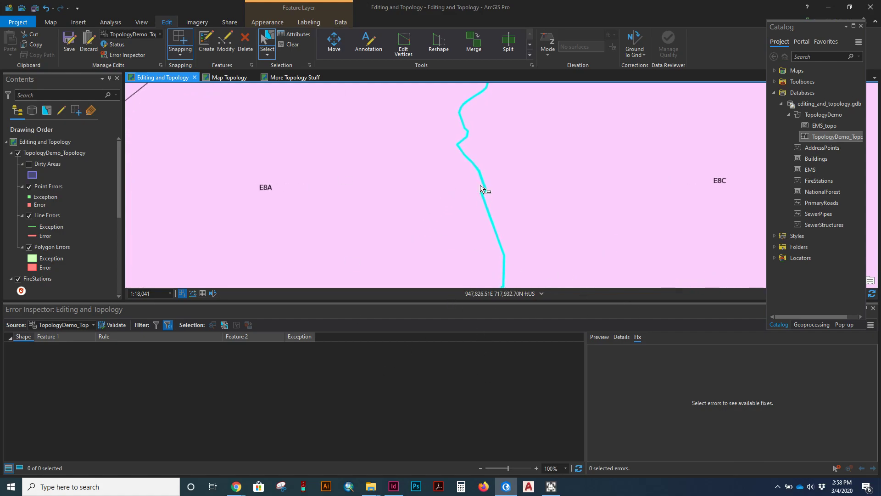
pyautogui.scroll(-2, 482, 184)
pyautogui.scroll(1, 524, 230)
pyautogui.scroll(8, 528, 230)
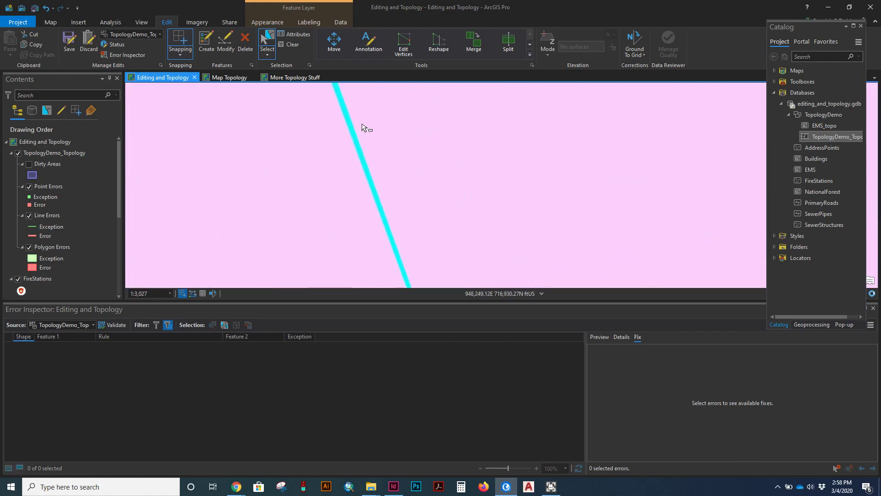
# Merge the gap-filling polygon with the E8C polygon in EMS_topo, preserving the EMS feature's attributes.
pyautogui.scroll(3, 376, 151)
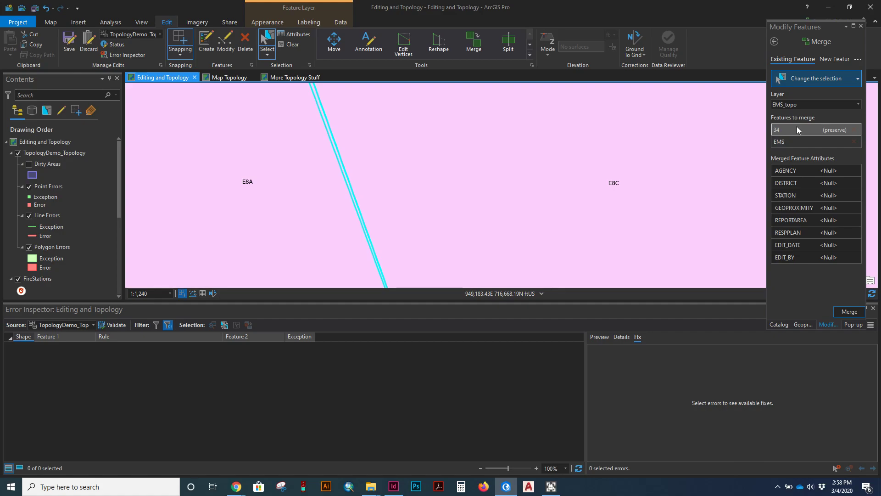
pyautogui.click(783, 133)
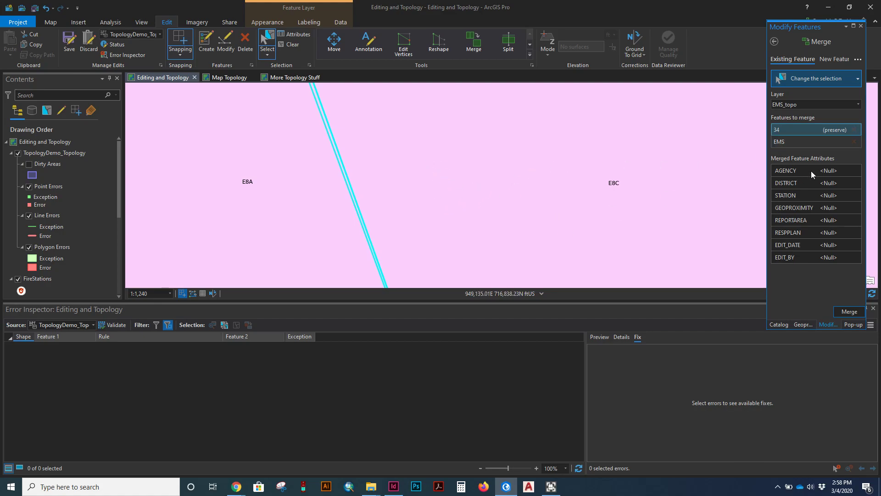
pyautogui.click(782, 142)
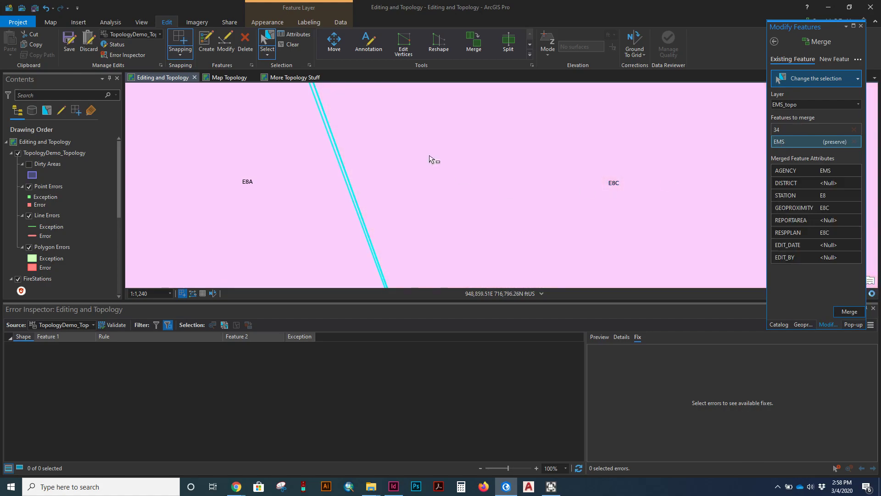
pyautogui.click(781, 142)
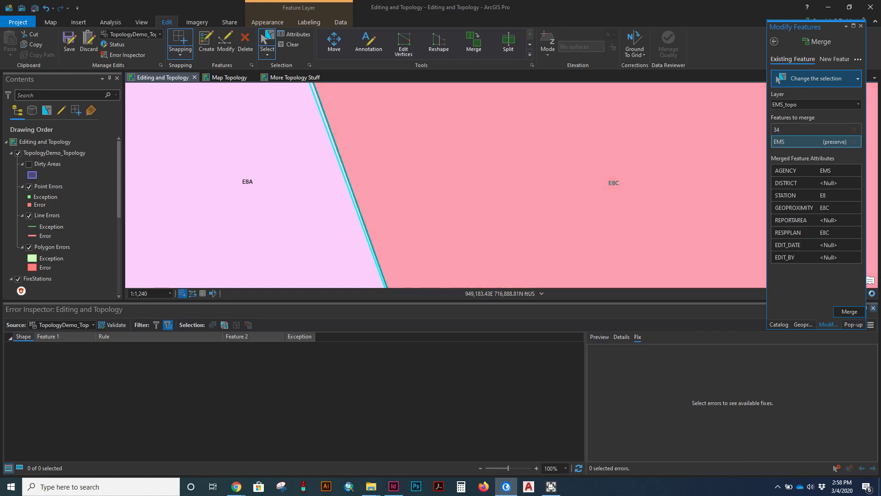
pyautogui.click(850, 313)
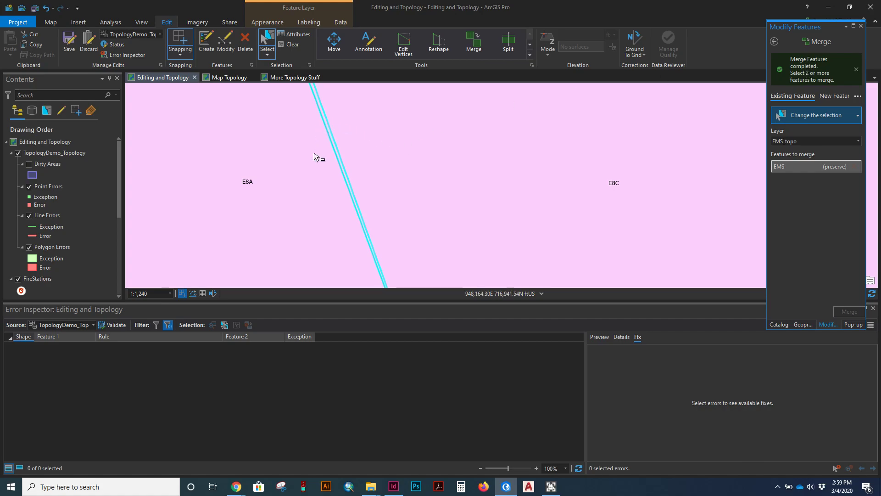
# Inspect the merged boundary between E8A and E8C up close and at county extent, and clear the selection.
pyautogui.scroll(2, 371, 189)
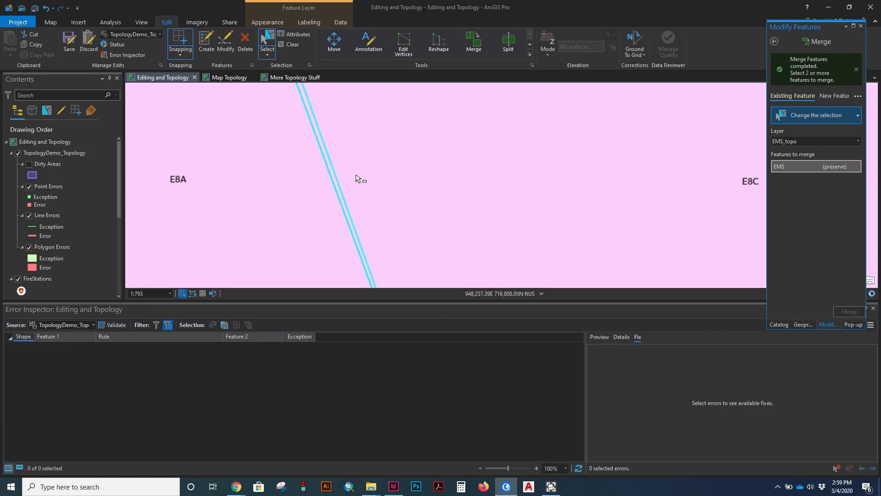
pyautogui.scroll(-2, 409, 152)
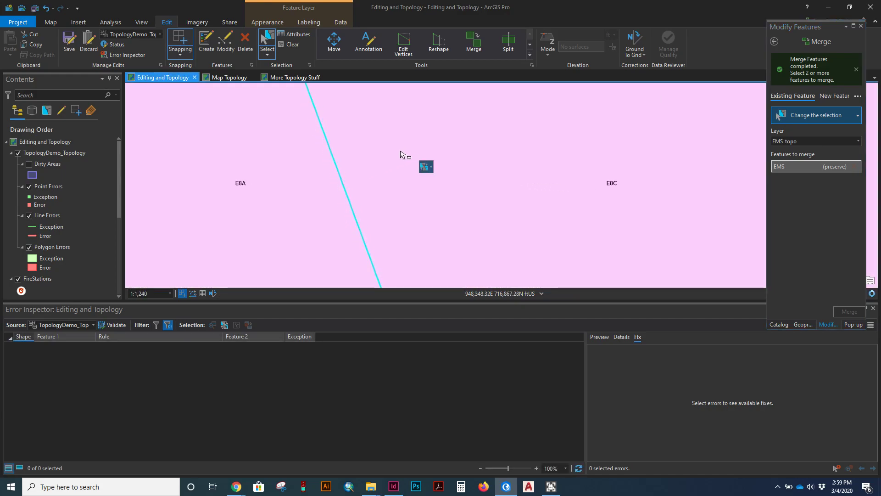
pyautogui.scroll(-2, 372, 169)
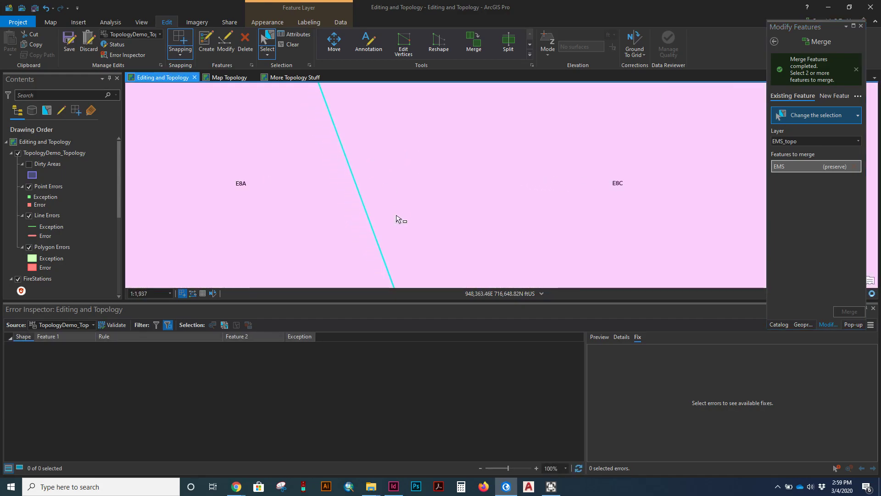
pyautogui.scroll(-4, 380, 189)
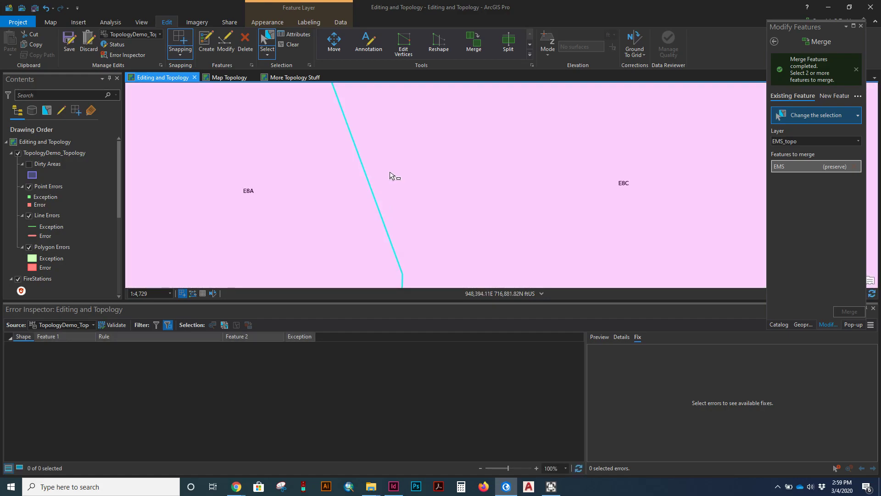
pyautogui.scroll(-2, 441, 195)
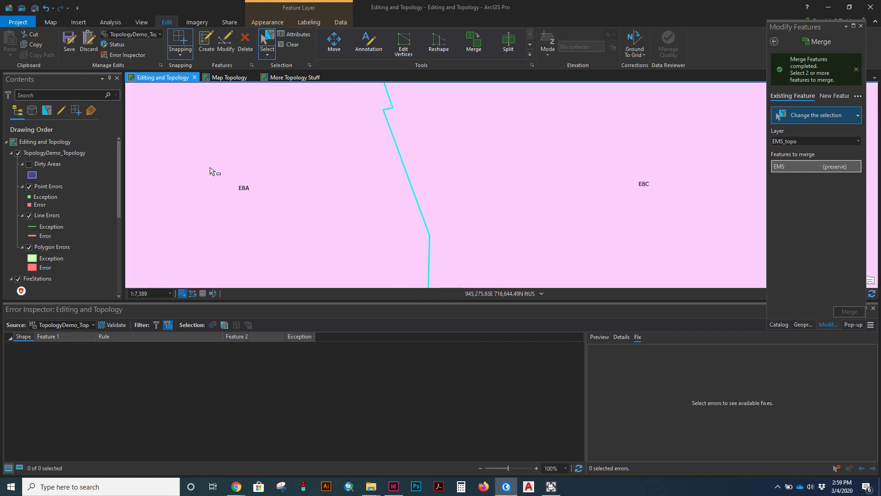
pyautogui.scroll(-3, 347, 169)
pyautogui.scroll(-5, 375, 174)
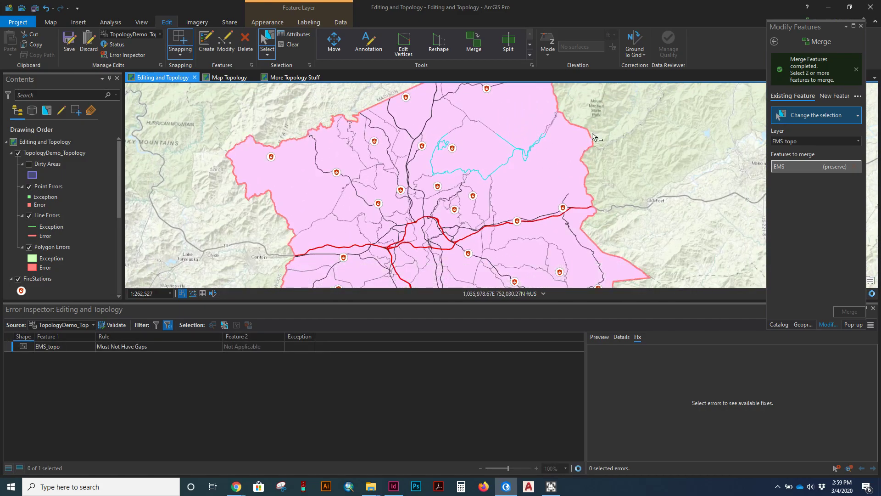
pyautogui.click(291, 44)
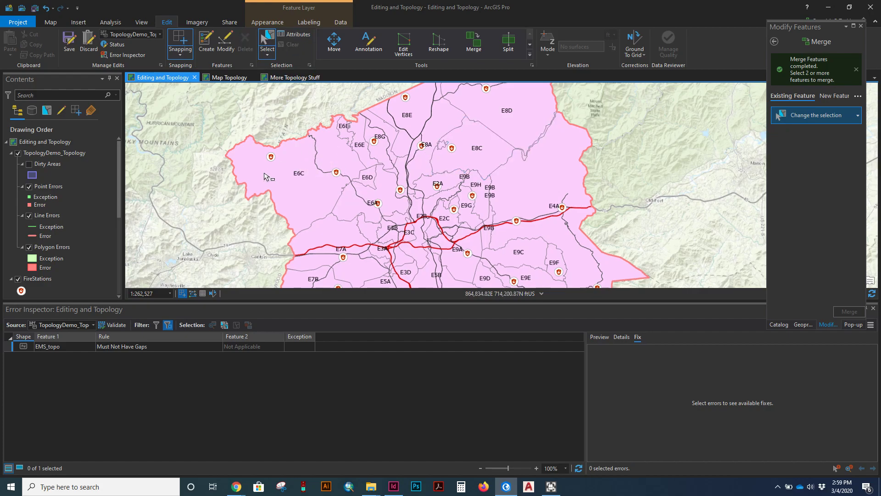
# Select the remaining Must Not Have Gaps error and examine it in the preview and along the county's outer boundary.
pyautogui.scroll(-2, 273, 180)
pyautogui.click(8, 348)
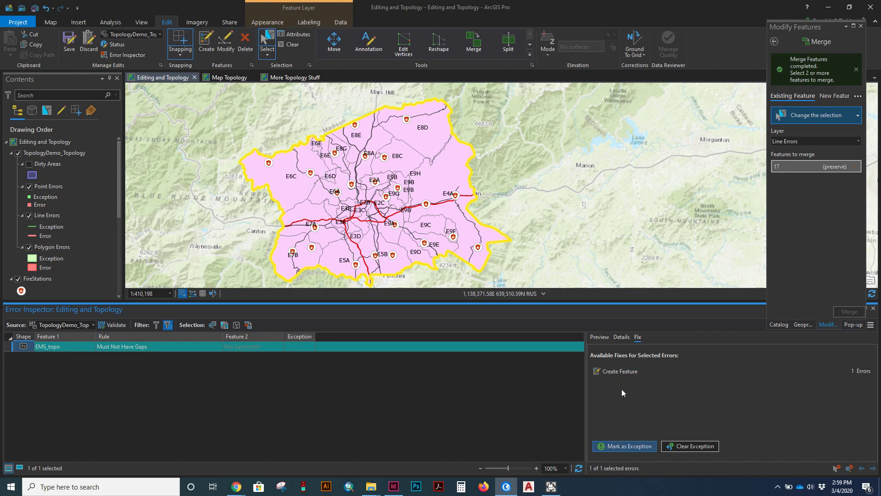
pyautogui.click(622, 337)
pyautogui.click(597, 337)
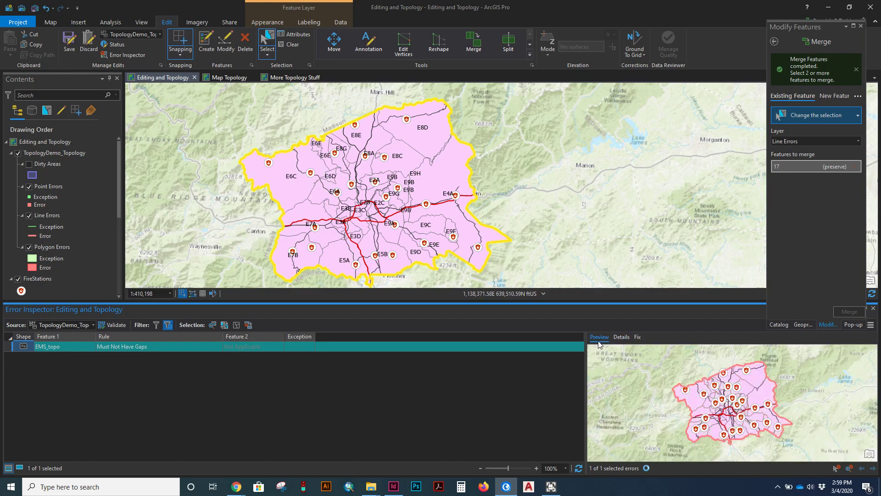
pyautogui.scroll(10, 468, 135)
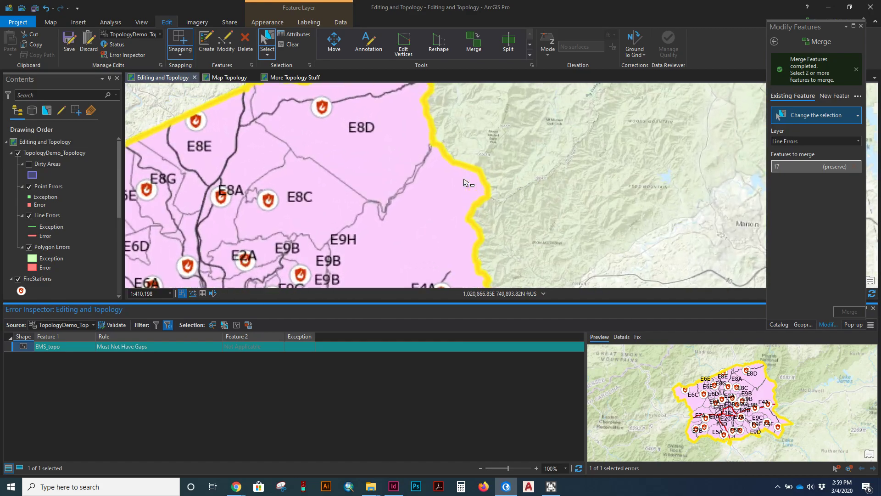
pyautogui.scroll(4, 514, 154)
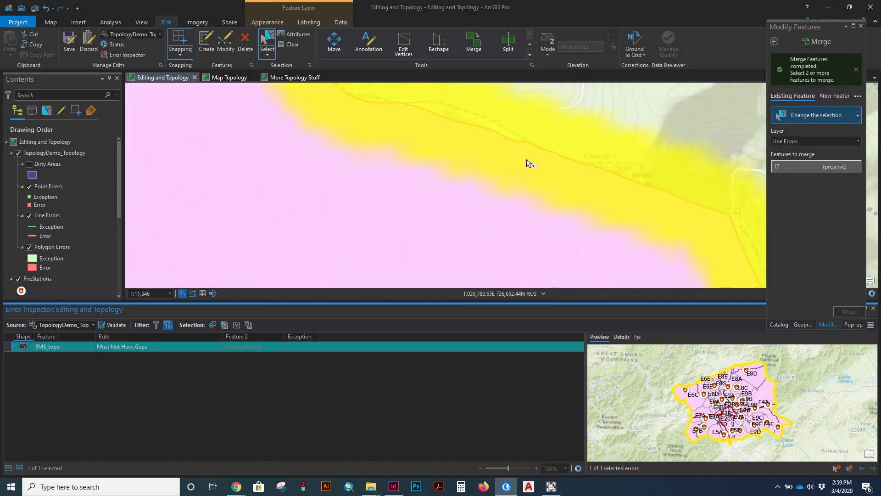
pyautogui.scroll(-2, 542, 131)
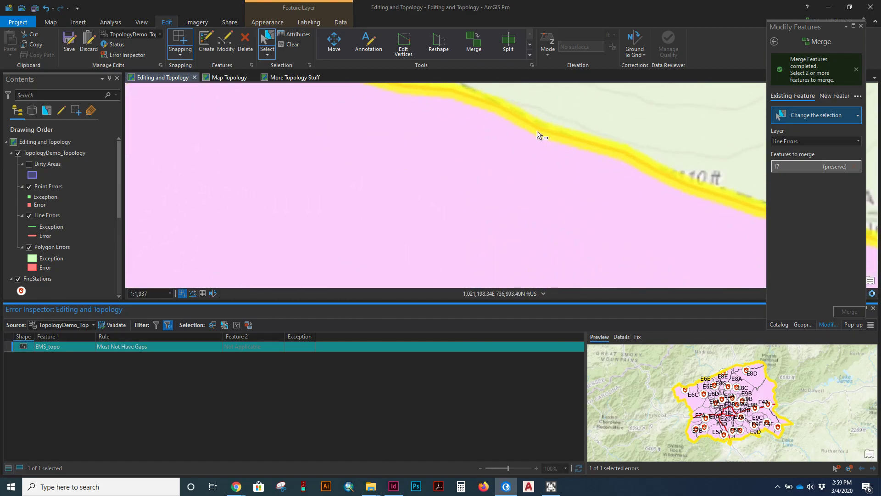
pyautogui.scroll(-10, 542, 129)
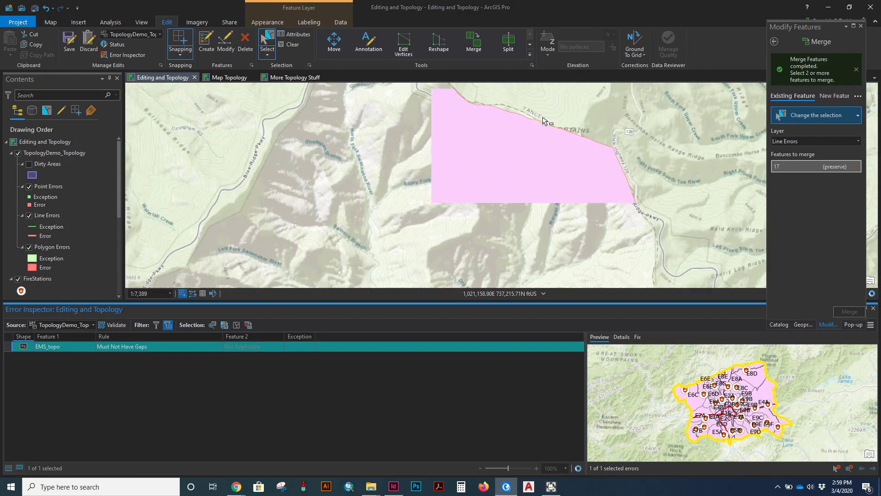
pyautogui.scroll(-3, 542, 129)
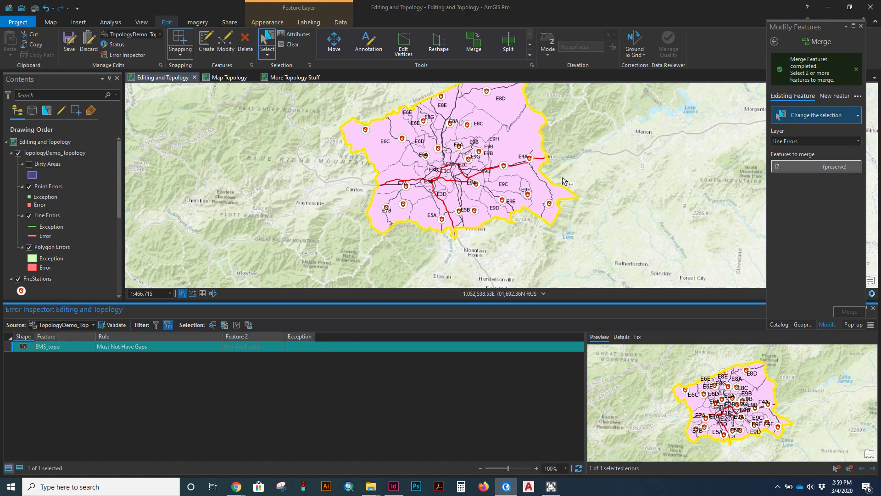
# Apply the Create Feature fix to the Must Not Have Gaps error around the outer boundary of EMS_topo.
pyautogui.click(637, 337)
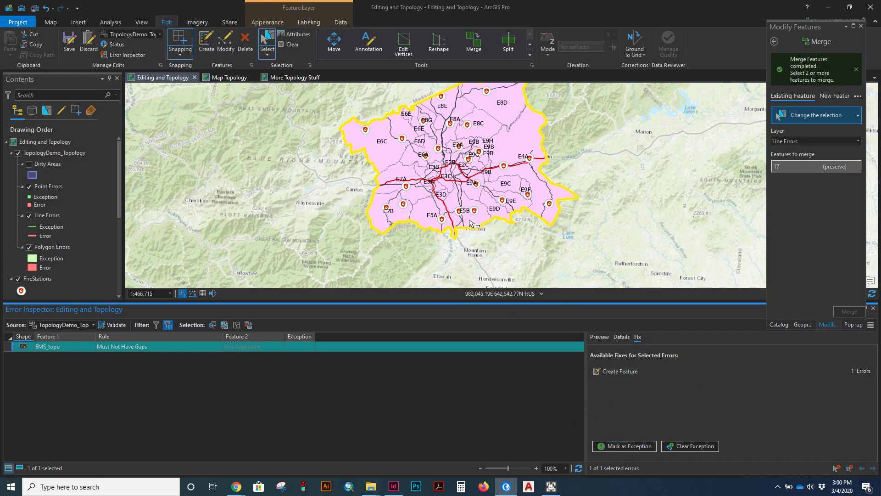
pyautogui.scroll(3, 465, 229)
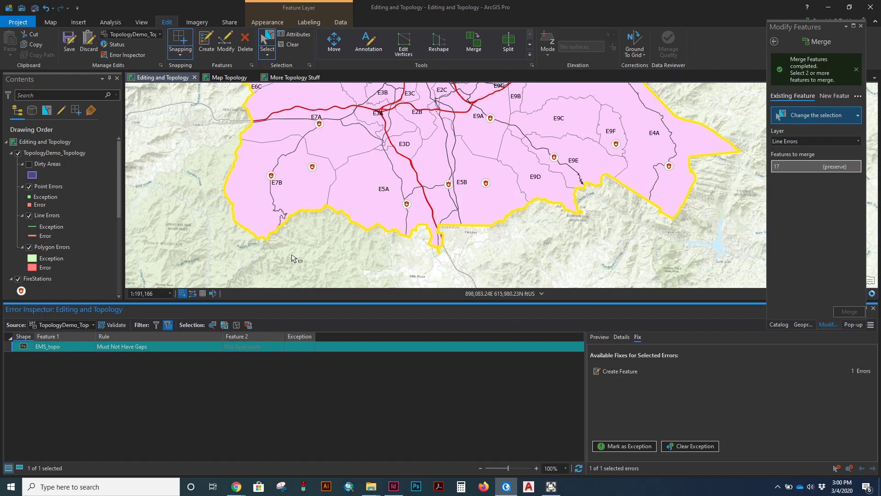
pyautogui.scroll(4, 291, 228)
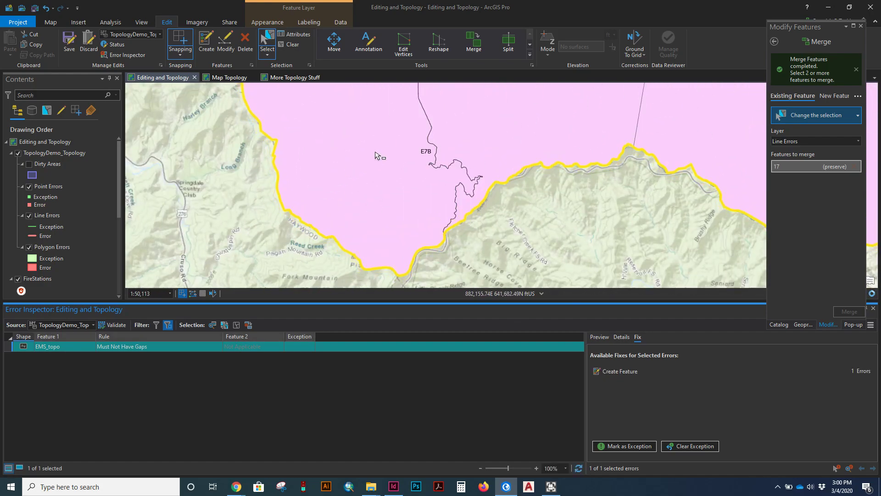
pyautogui.scroll(-4, 403, 160)
pyautogui.click(620, 372)
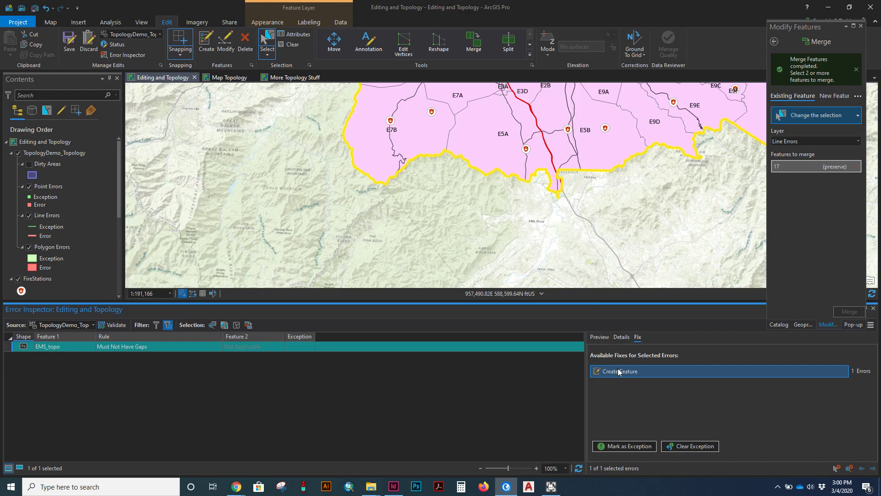
pyautogui.click(627, 372)
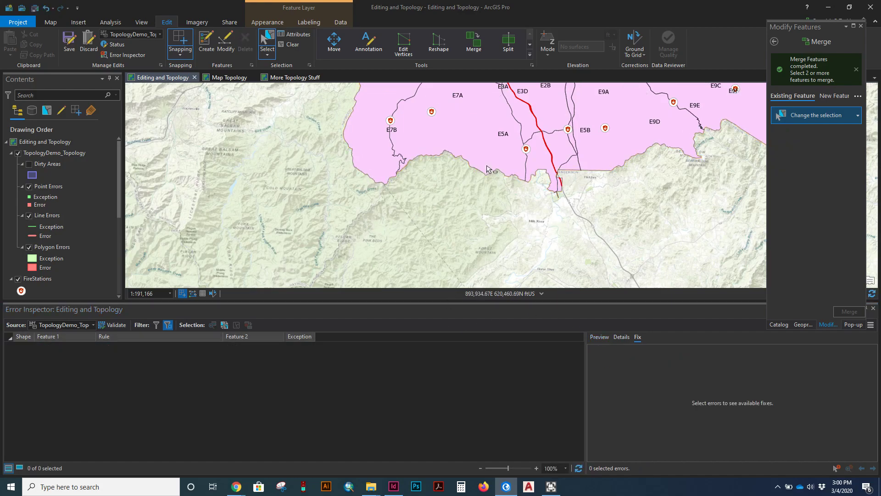
# Inspect the attributes of the E5B polygon at the county's southern edge and clear the selection.
pyautogui.click(285, 34)
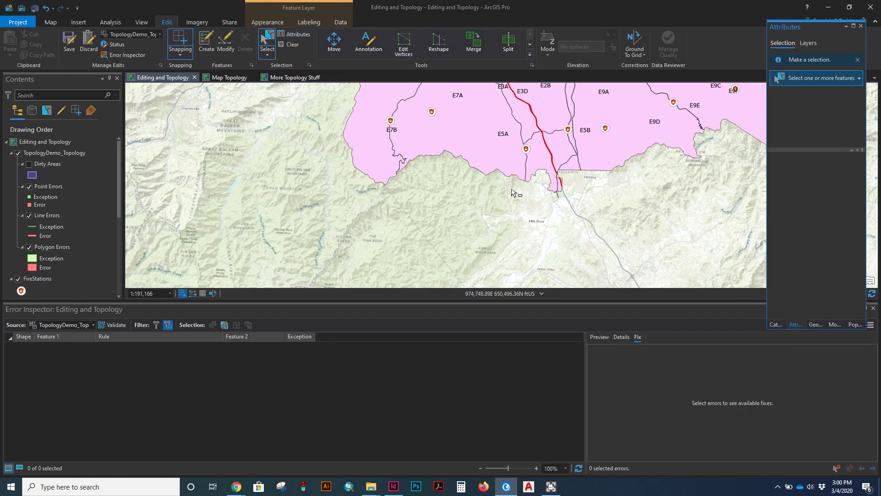
pyautogui.click(610, 175)
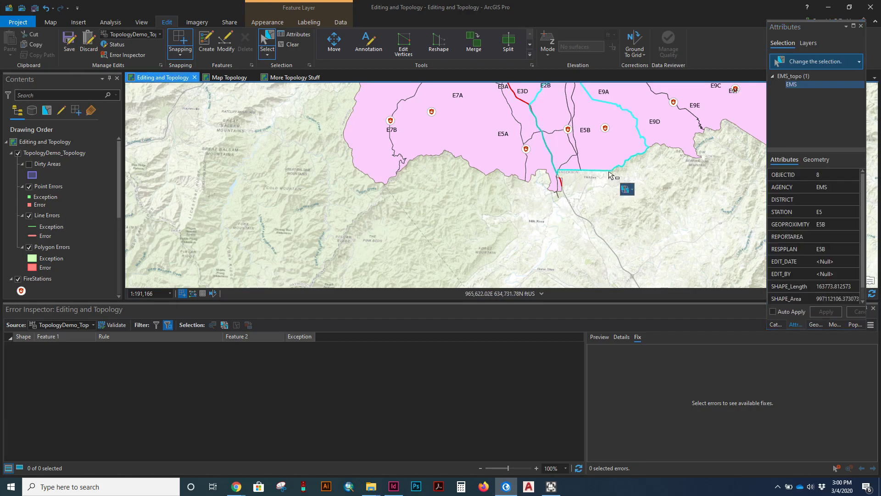
pyautogui.click(281, 44)
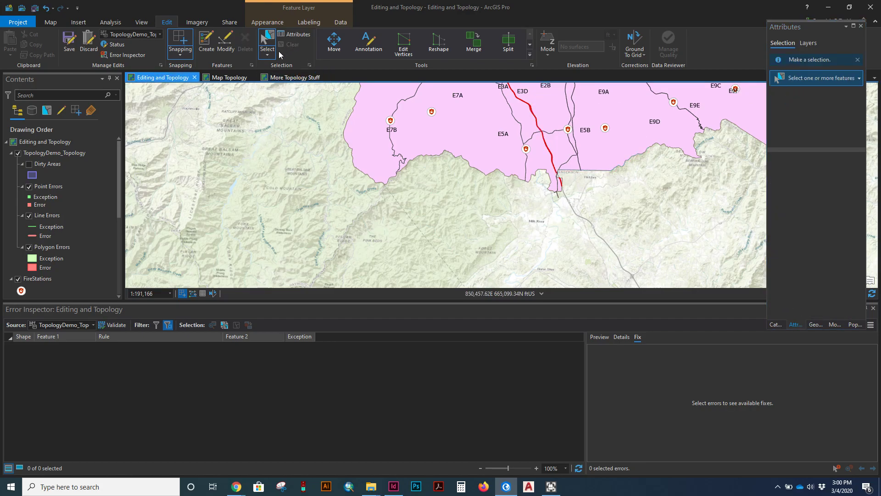
pyautogui.click(857, 61)
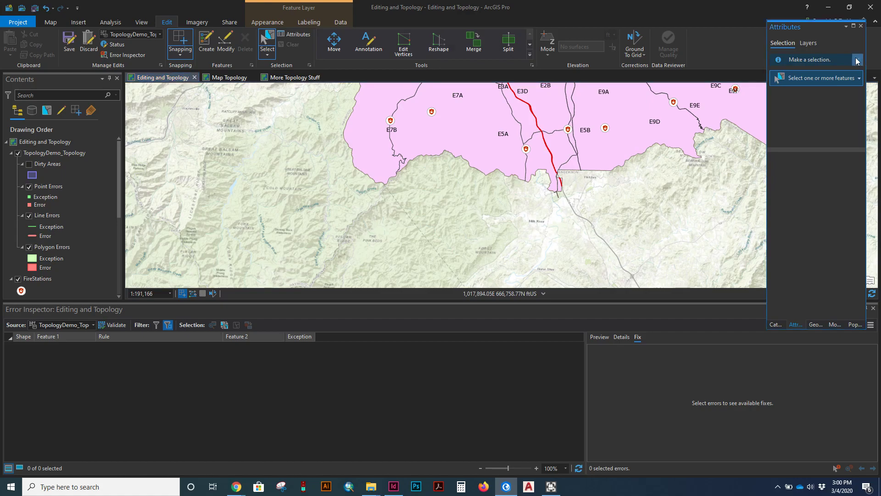
pyautogui.click(810, 44)
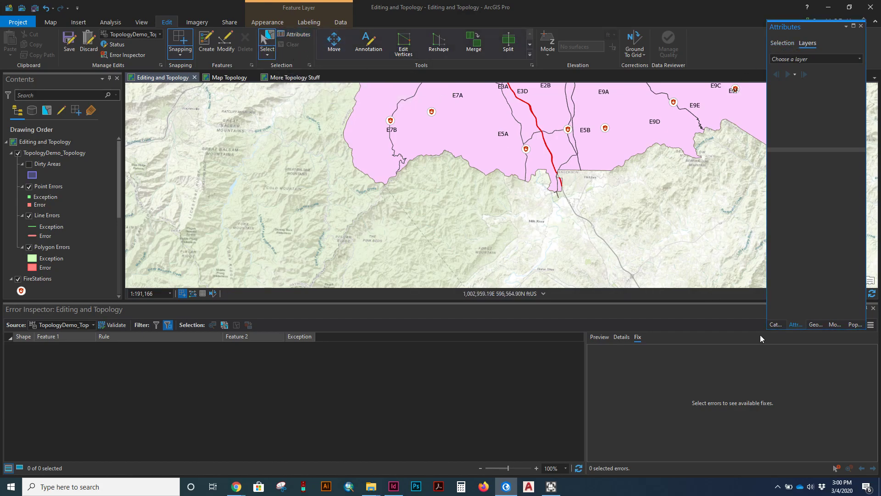
# Close the Attributes and Pop-up panes and return Modify Features from Merge to its full list of tools.
pyautogui.rightClick(797, 326)
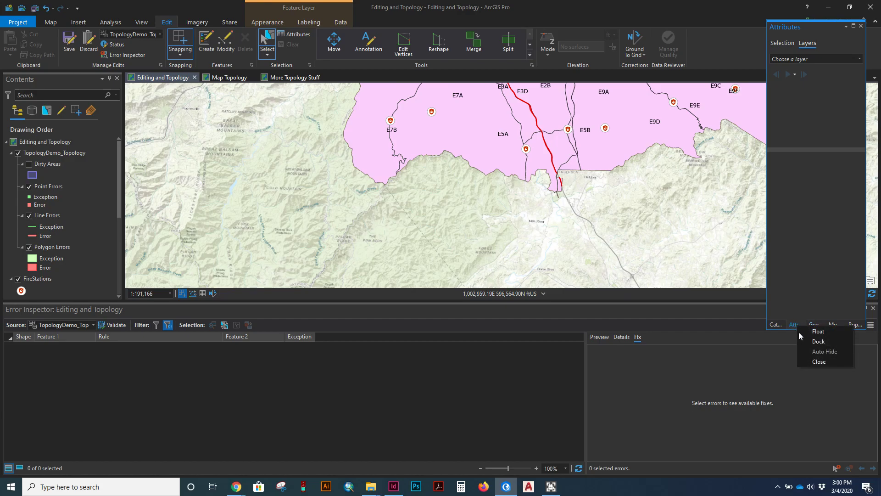
pyautogui.click(816, 363)
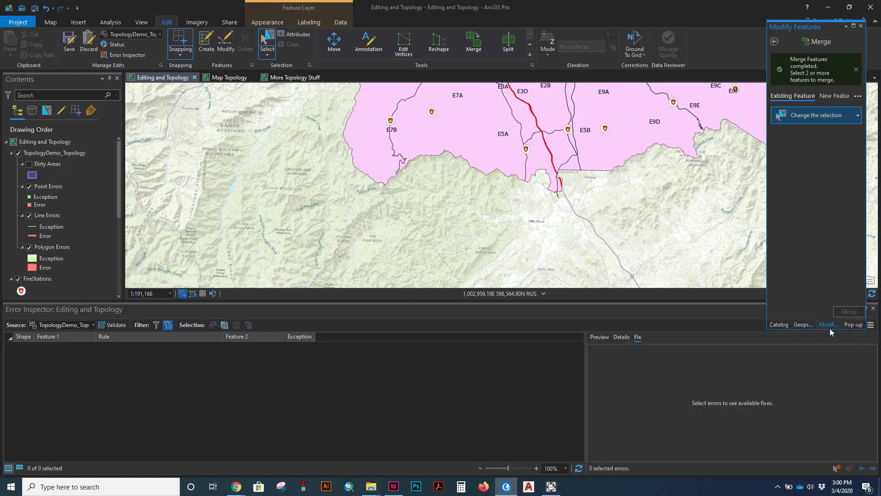
pyautogui.click(853, 326)
pyautogui.rightClick(853, 327)
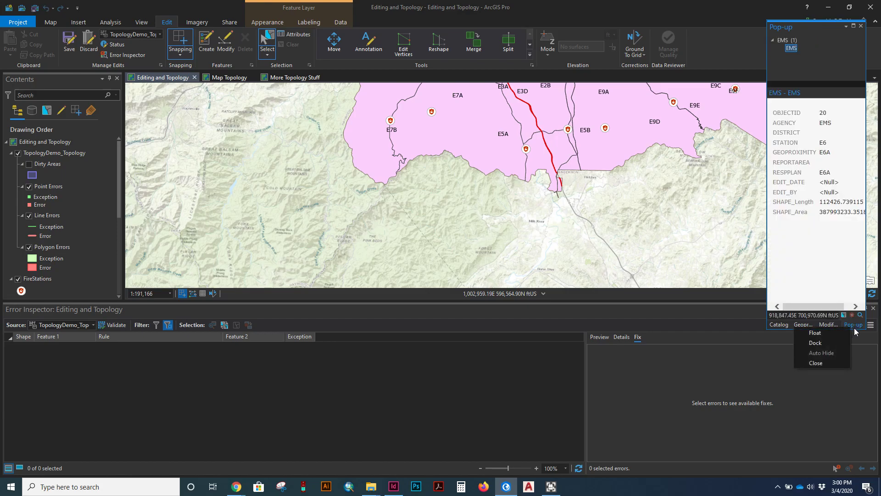
pyautogui.click(816, 363)
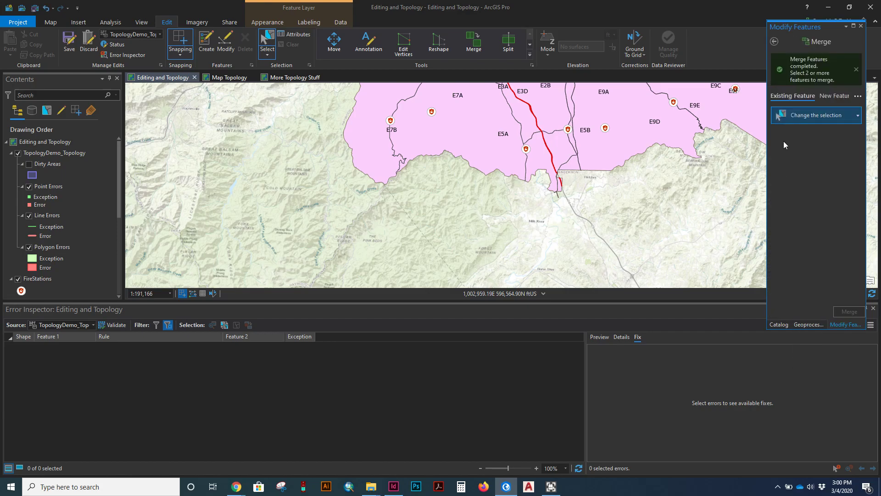
pyautogui.click(856, 70)
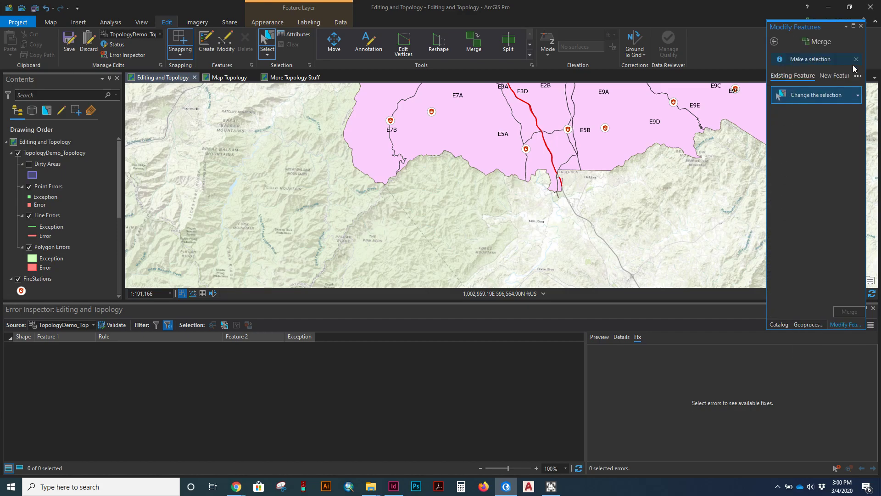
pyautogui.click(775, 42)
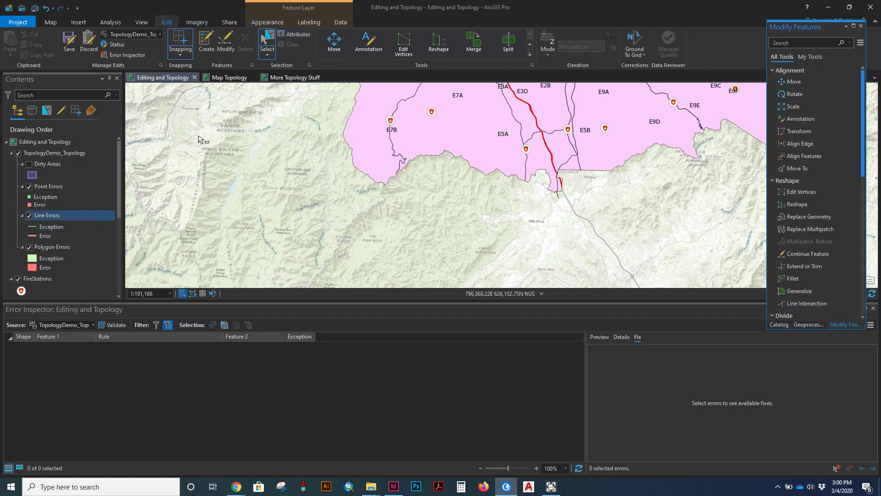
# Show the Attributes pane by layer and list the features of EMS_topo.
pyautogui.click(296, 35)
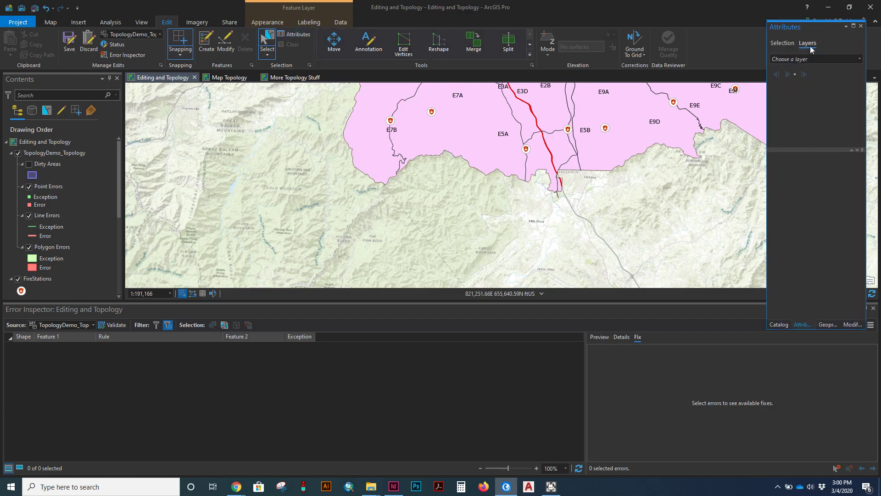
pyautogui.moveTo(120, 173); pyautogui.dragTo(113, 253)
pyautogui.click(39, 225)
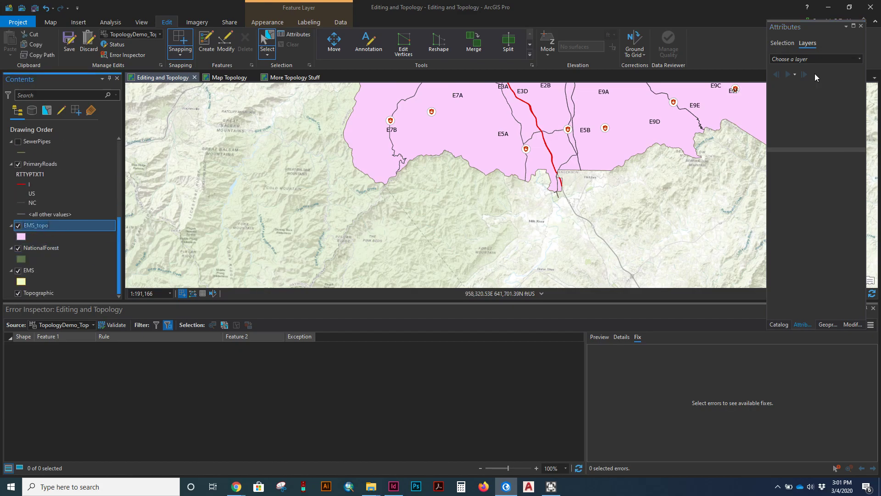
pyautogui.click(859, 59)
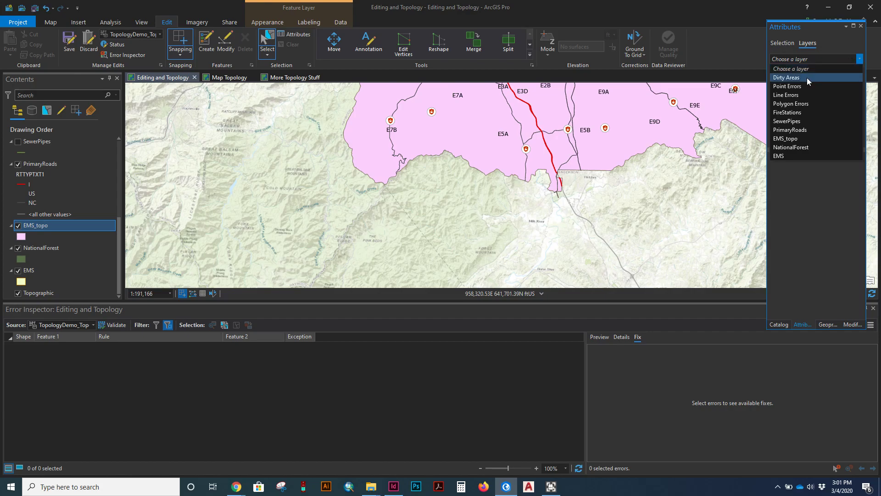
pyautogui.click(803, 137)
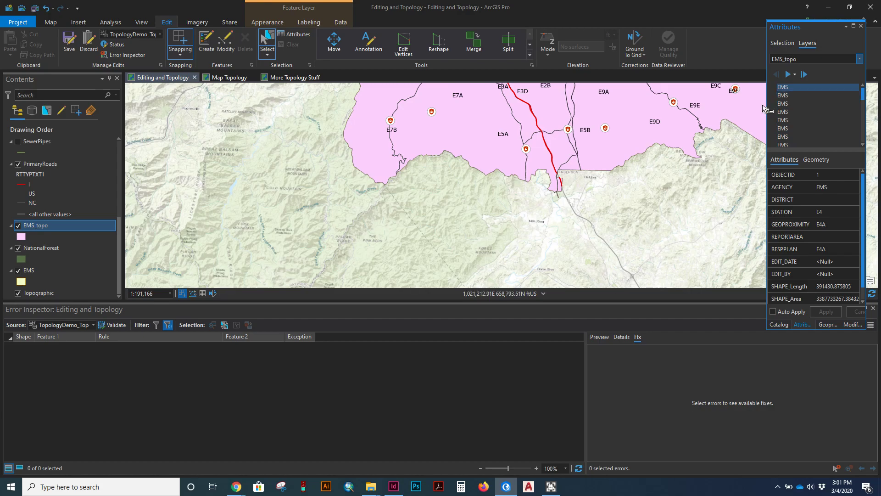
# Find feature 35 at the end of the EMS_topo list and flash it on the map to see its extent.
pyautogui.moveTo(863, 95); pyautogui.dragTo(858, 159)
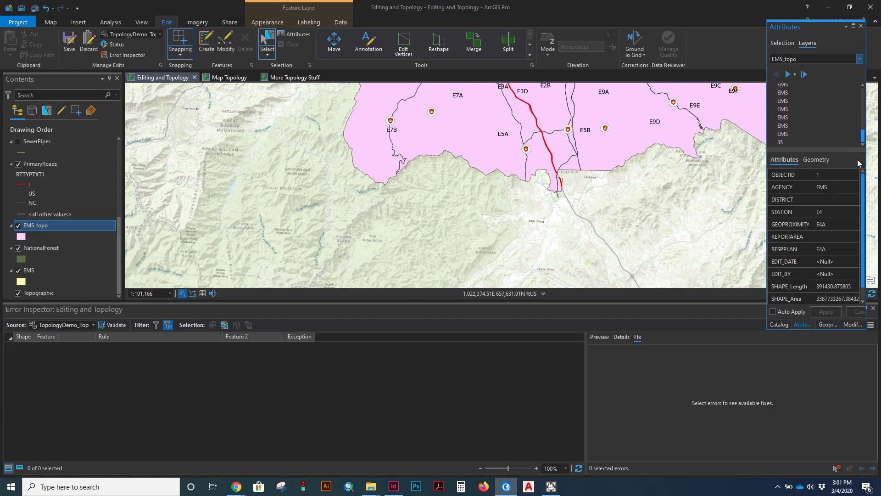
pyautogui.click(780, 143)
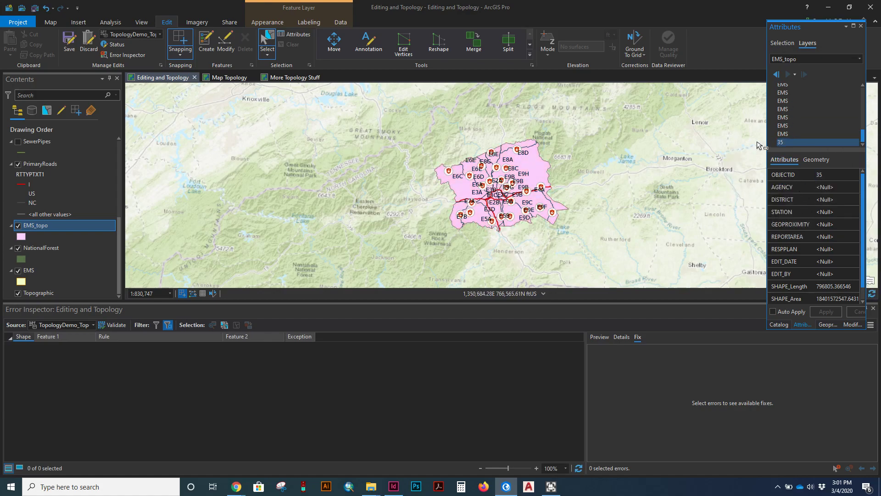
pyautogui.click(783, 141)
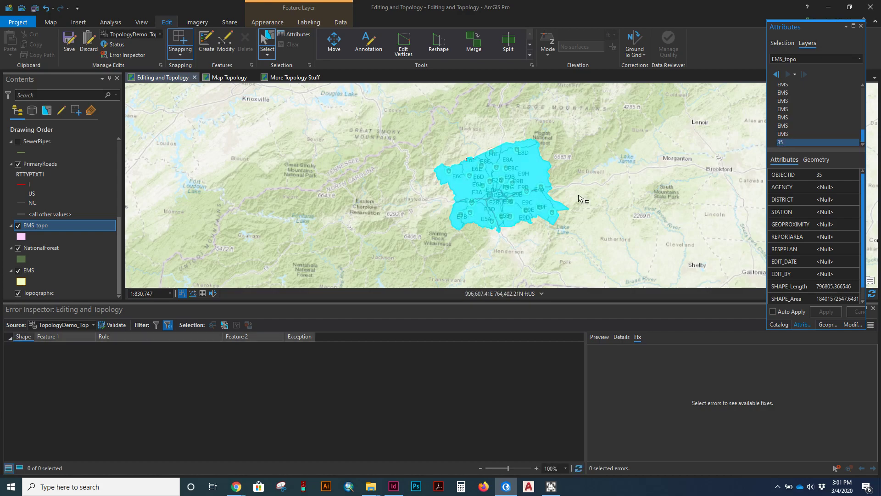
pyautogui.click(785, 142)
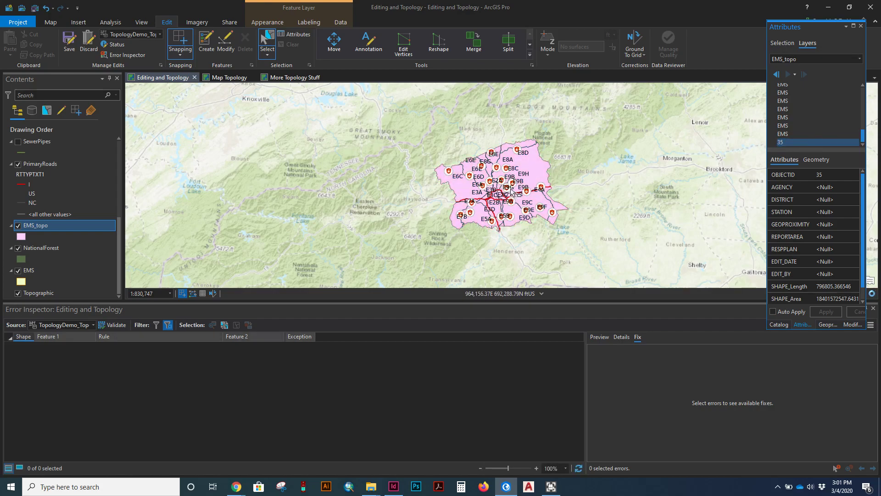
# Hide the PrimaryRoads layer and inspect the EMS_topo polygon boundaries across the county.
pyautogui.scroll(5, 505, 193)
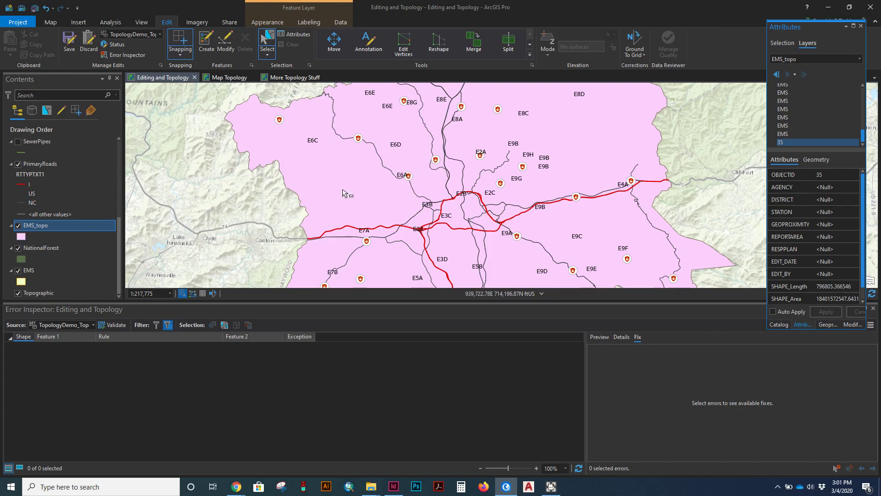
pyautogui.click(17, 164)
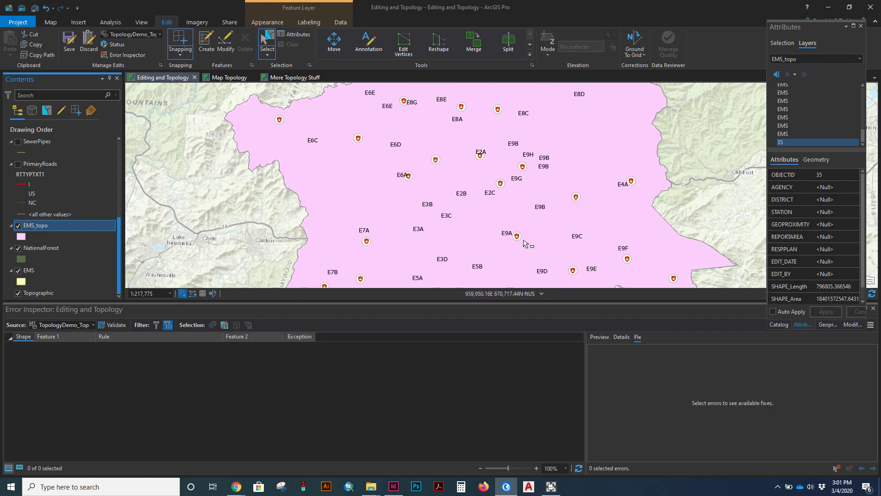
pyautogui.scroll(-2, 519, 243)
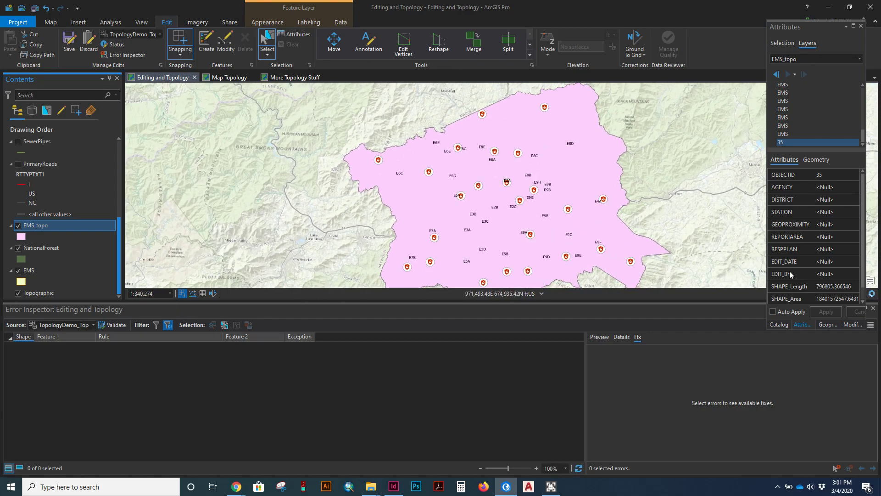
# Select feature 35, the polygon covering the whole county, from the EMS_topo list and delete it.
pyautogui.doubleClick(786, 143)
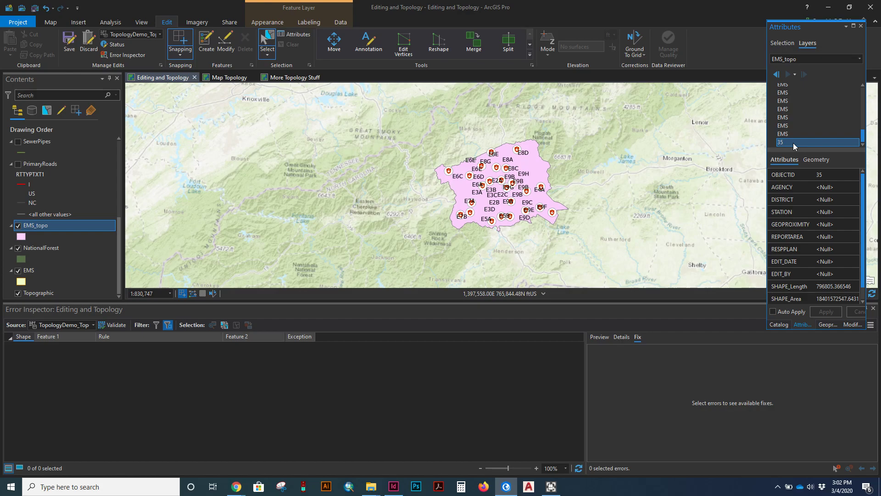
pyautogui.rightClick(794, 142)
pyautogui.rightClick(795, 144)
pyautogui.rightClick(795, 145)
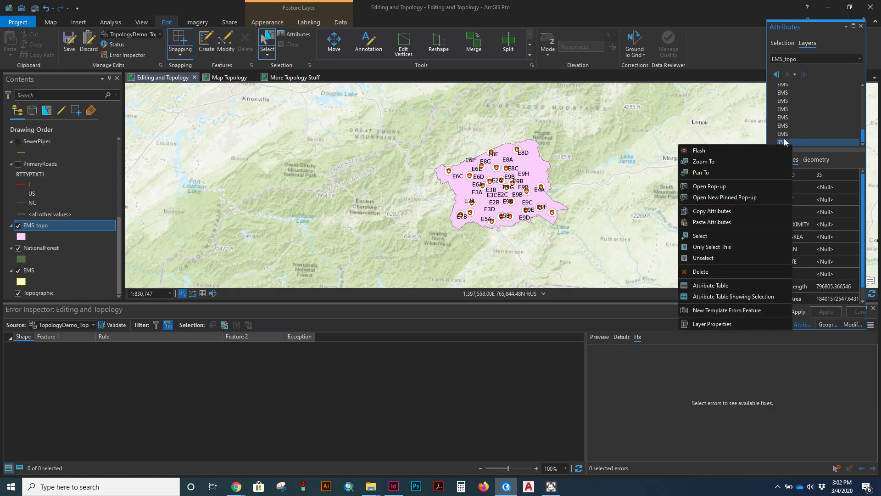
pyautogui.click(707, 240)
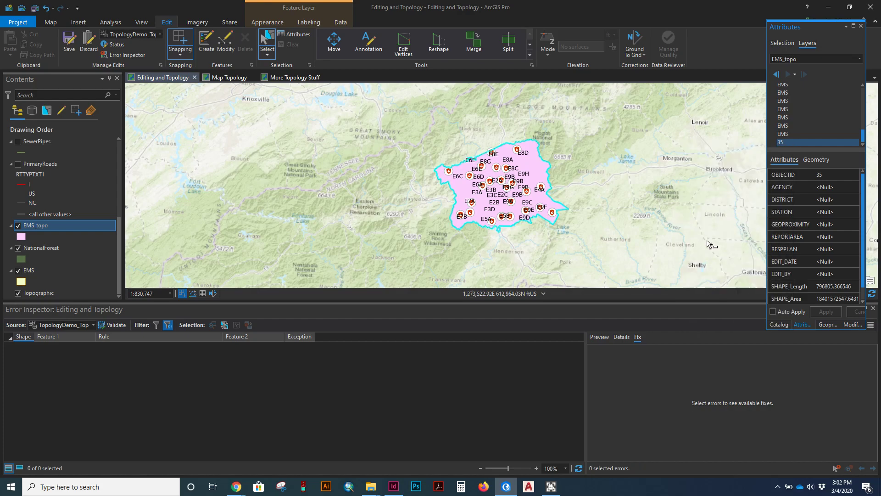
pyautogui.click(246, 44)
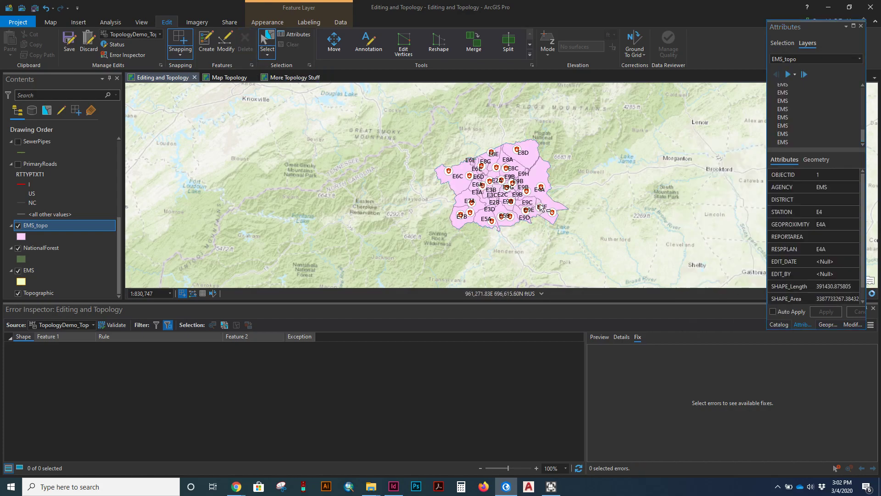
# Check the EMS_topo district boundaries, turn on Dirty Areas and hide the TopologyDemo_Topology group layer.
pyautogui.scroll(3, 487, 186)
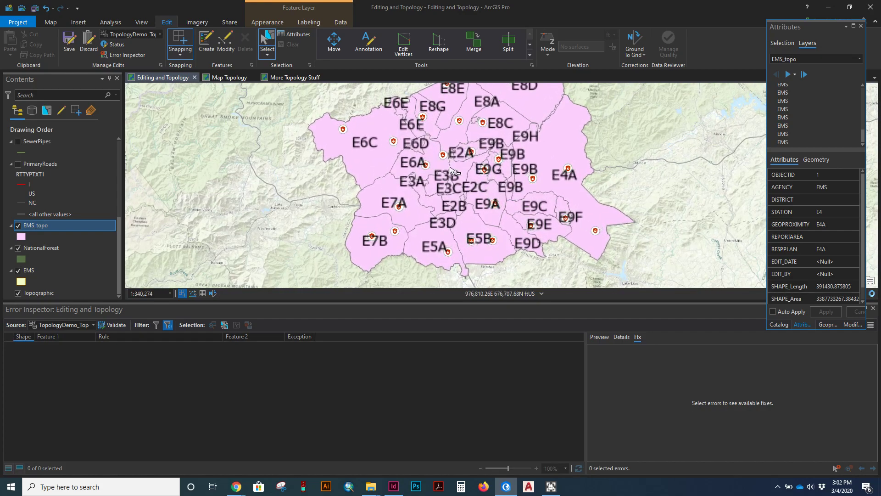
pyautogui.scroll(3, 497, 195)
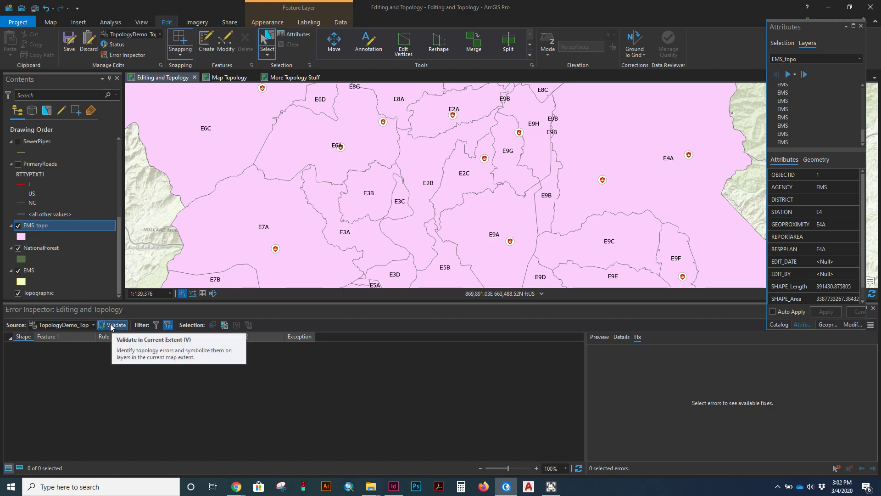
pyautogui.scroll(-4, 387, 166)
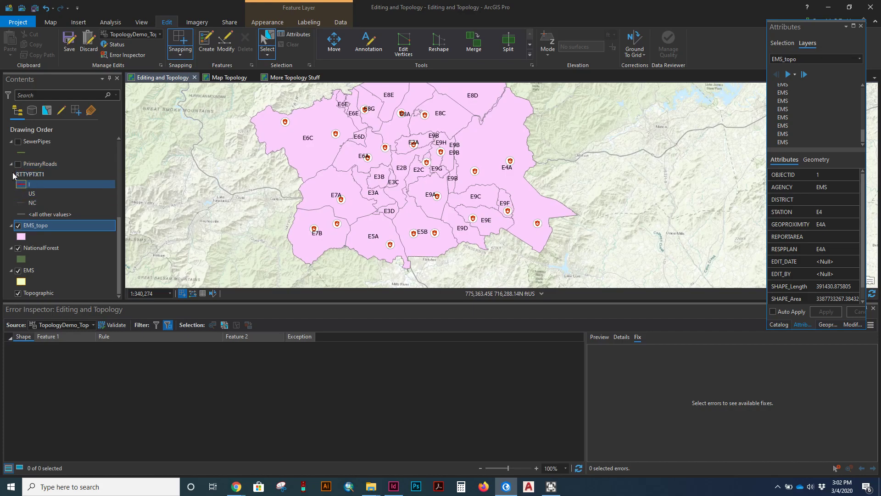
pyautogui.scroll(3, 19, 160)
pyautogui.scroll(4, 19, 159)
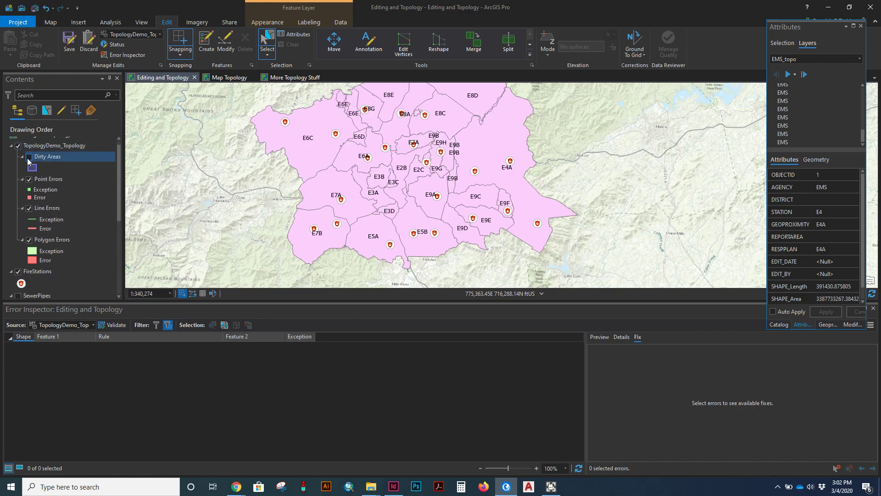
pyautogui.click(29, 157)
pyautogui.click(18, 145)
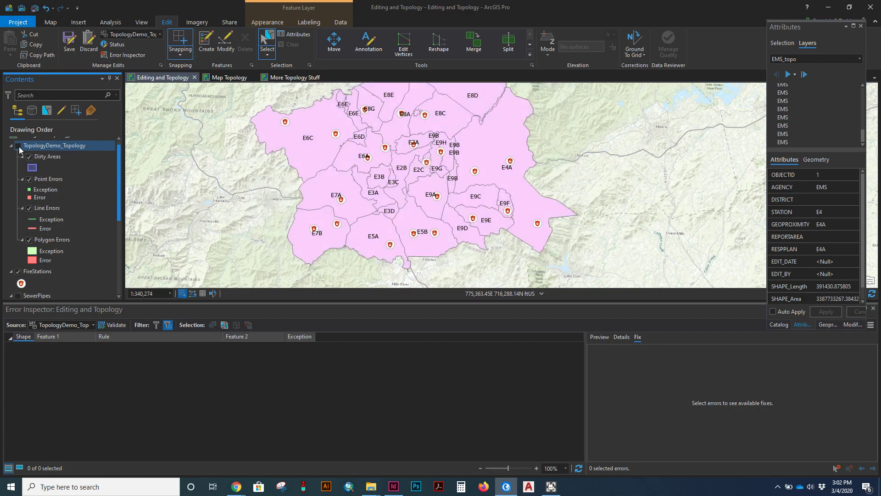
# Validate the topology in the current extent and examine the Must Not Have Gaps error's preview, details and available fixes.
pyautogui.click(116, 324)
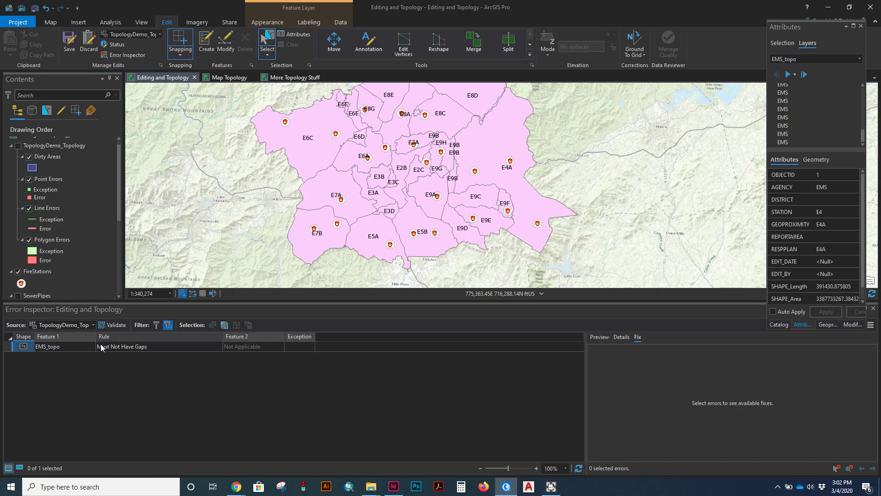
pyautogui.click(10, 347)
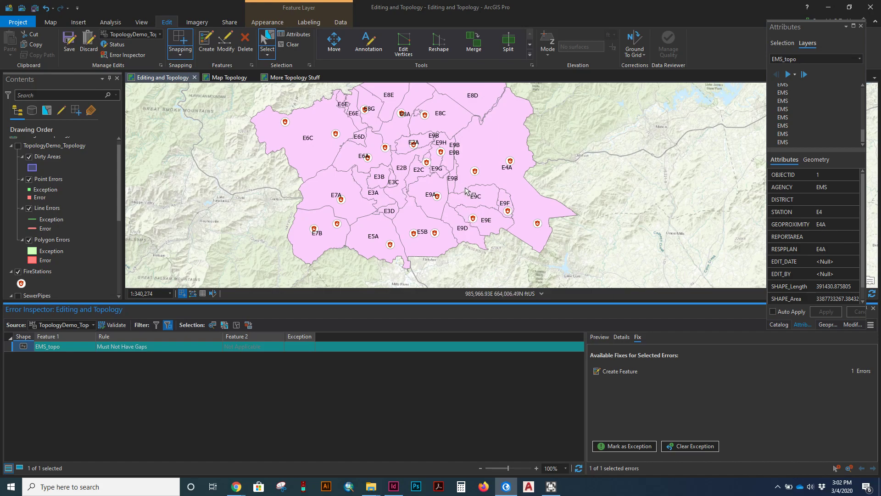
pyautogui.scroll(-4, 464, 167)
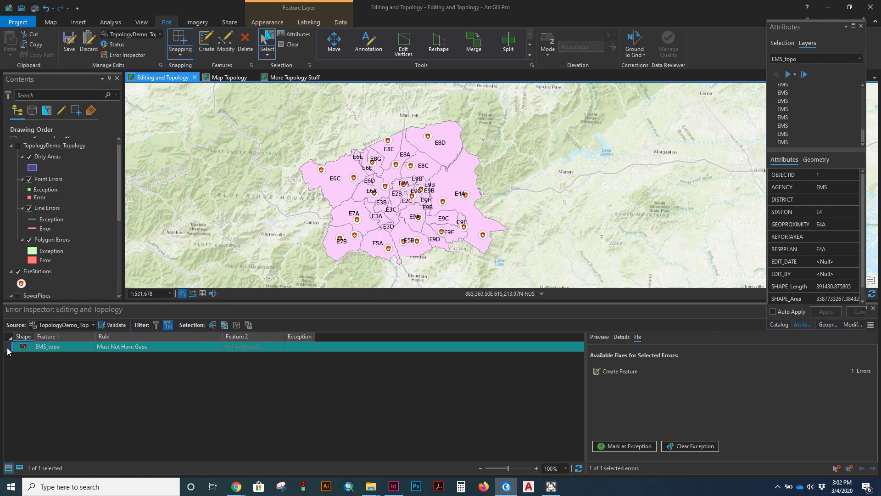
pyautogui.click(599, 341)
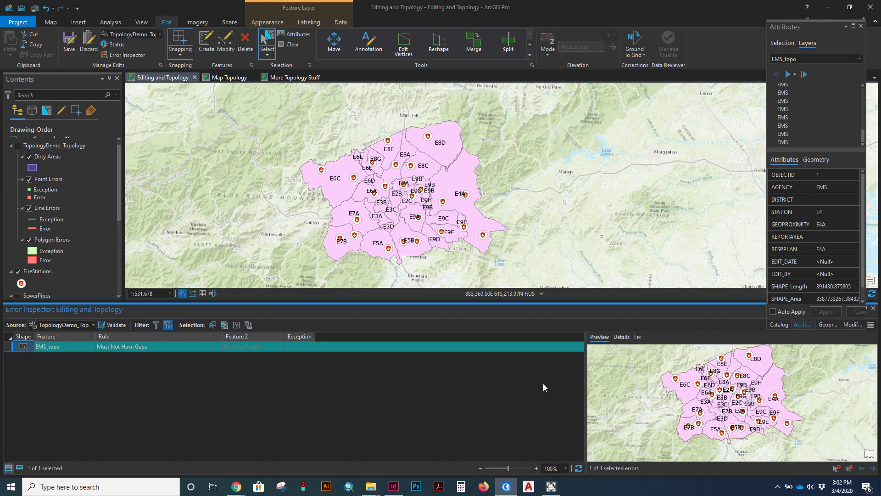
pyautogui.click(623, 338)
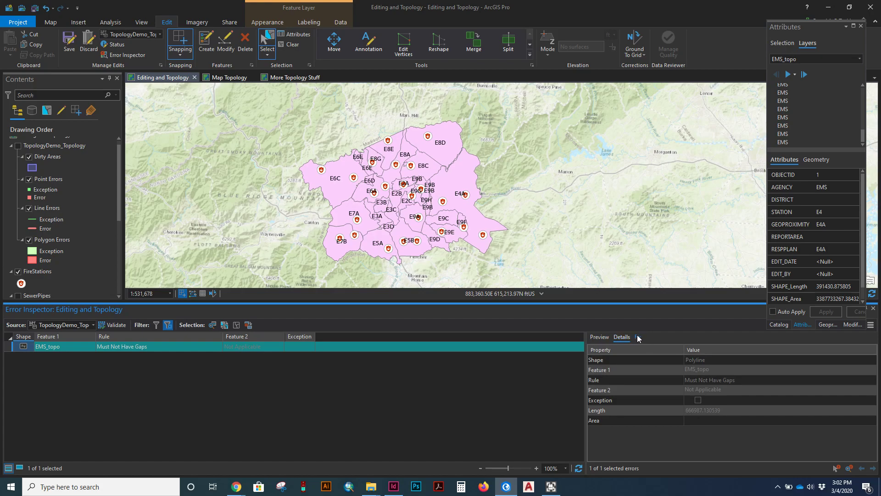
pyautogui.click(639, 337)
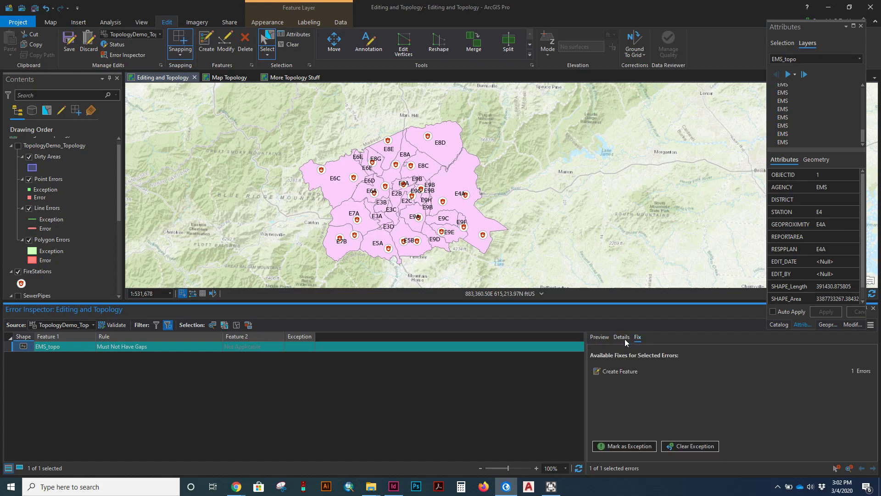
# Apply the Create Feature fix to the Must Not Have Gaps error and check the underlying E8D and E4A polygons on the map.
pyautogui.click(628, 371)
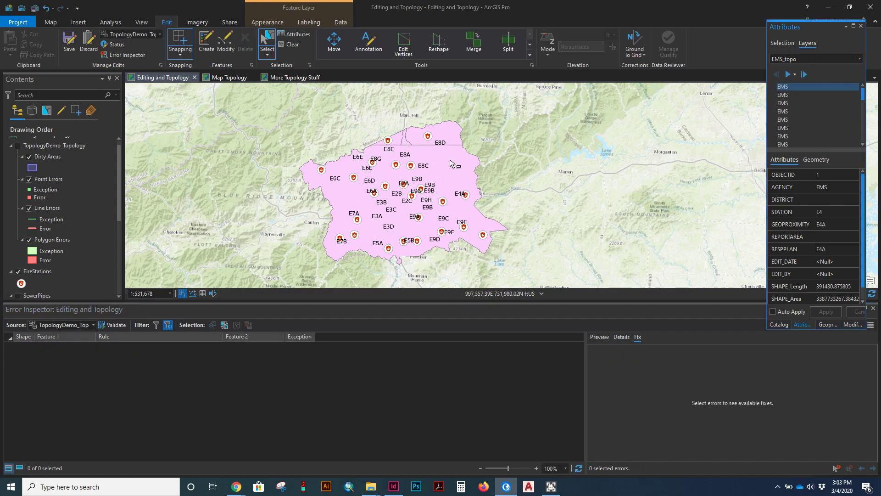
pyautogui.click(435, 157)
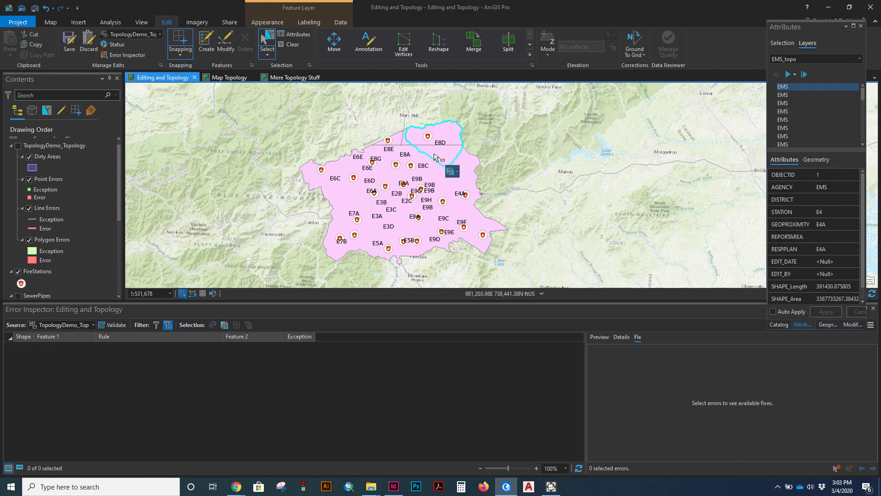
pyautogui.click(473, 161)
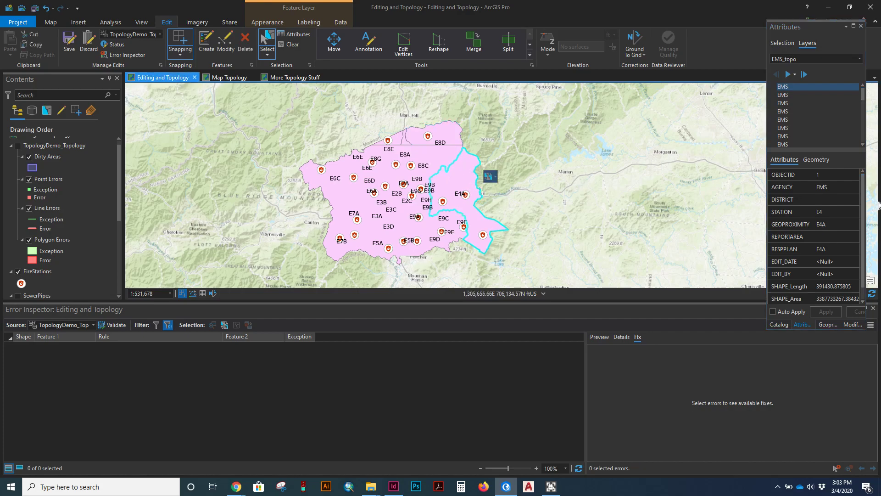
# Select feature 36, the polygon covering most of the county, from the EMS_topo list and delete it.
pyautogui.click(864, 140)
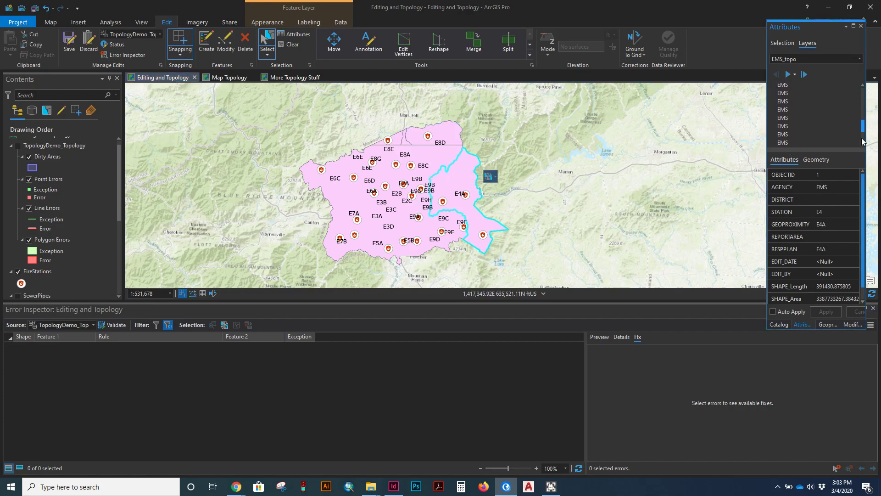
pyautogui.click(784, 142)
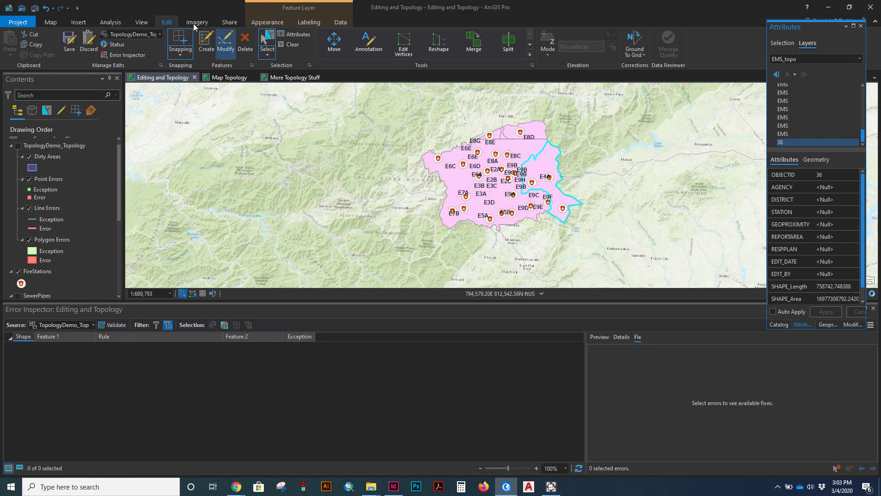
pyautogui.click(290, 44)
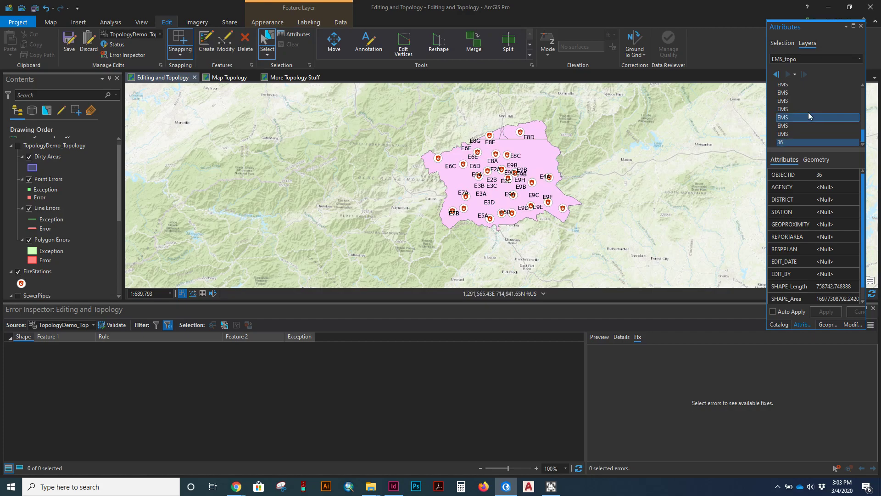
pyautogui.click(795, 141)
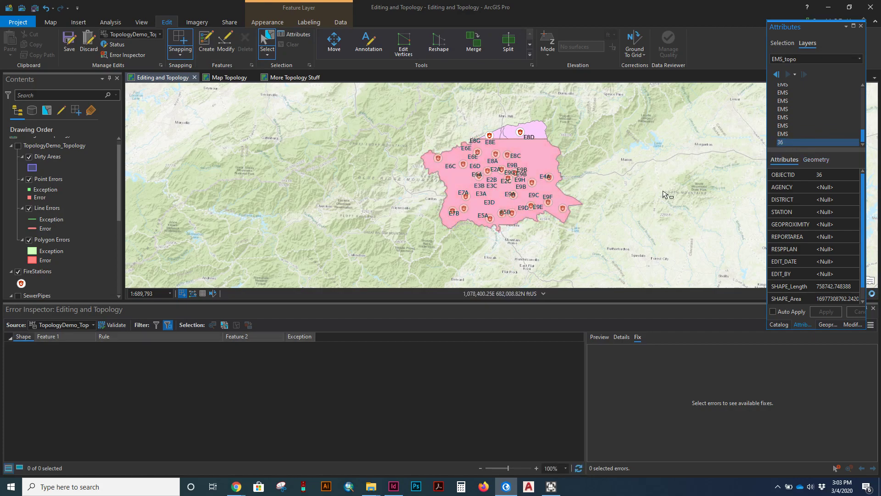
pyautogui.rightClick(781, 144)
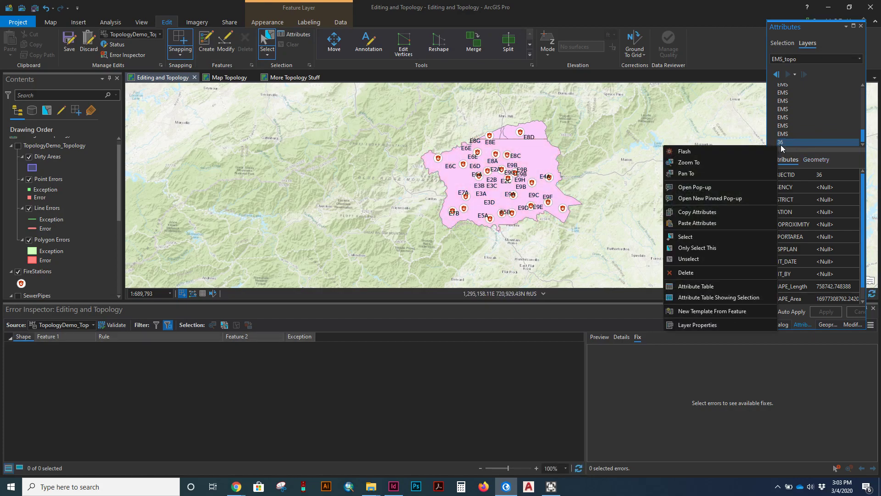
pyautogui.click(688, 237)
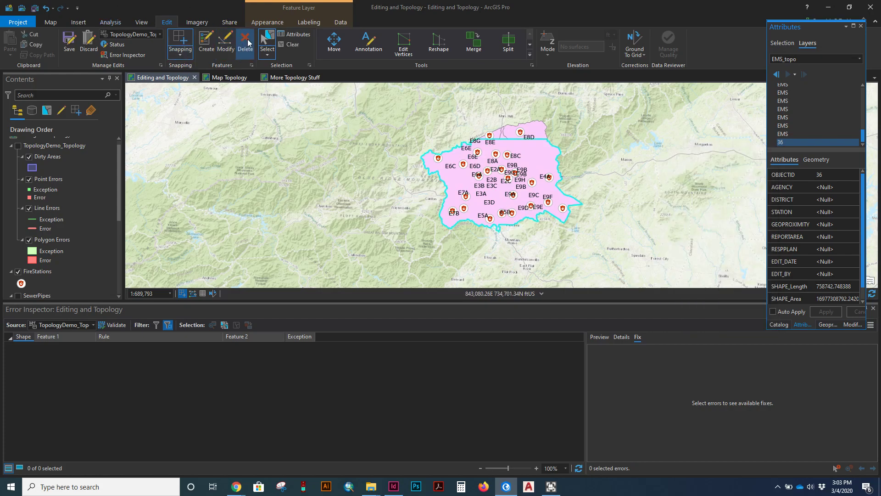
pyautogui.click(651, 128)
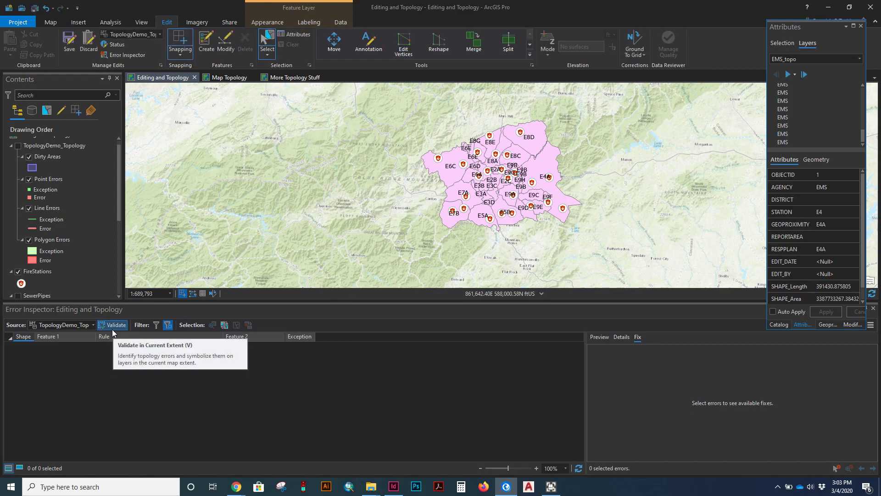
# Validate the topology in the current extent, review the Must Not Have Gaps error and apply the Create Feature fix to it.
pyautogui.click(112, 329)
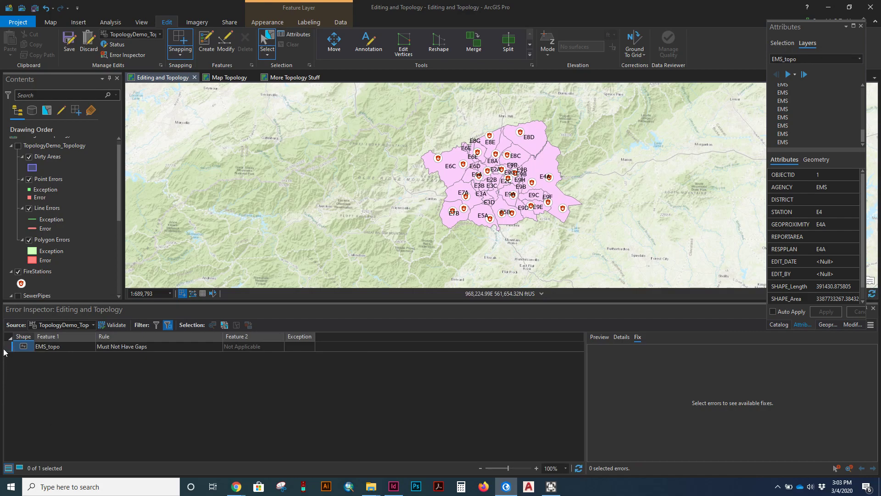
pyautogui.click(8, 347)
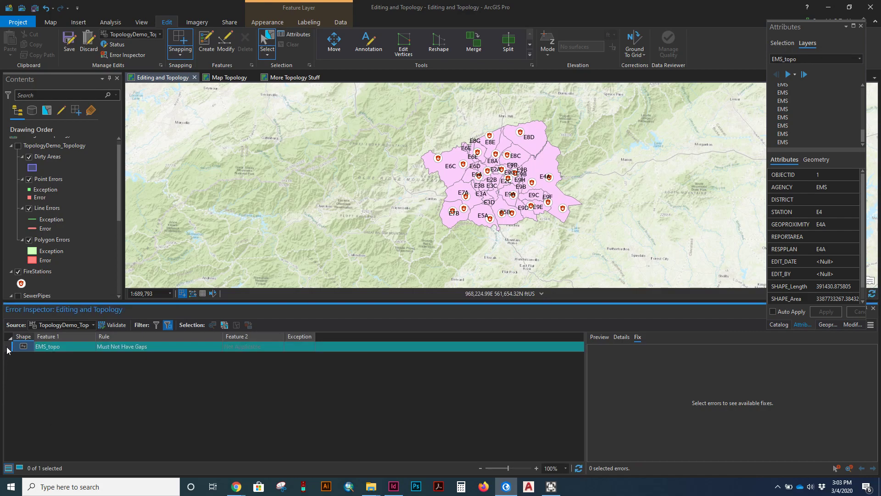
pyautogui.click(624, 338)
pyautogui.click(603, 338)
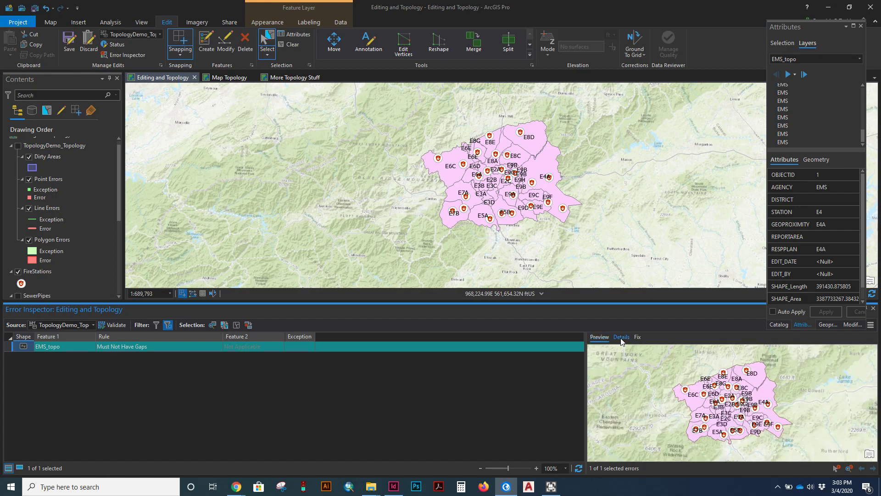
pyautogui.click(622, 338)
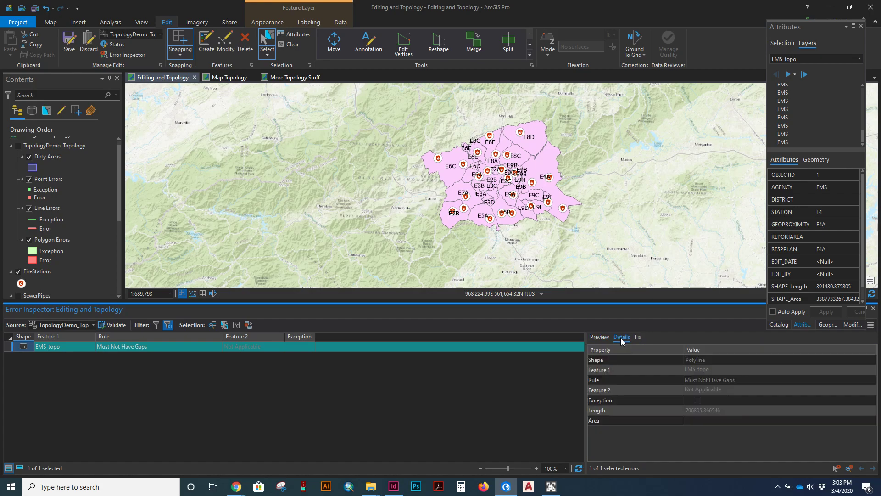
pyautogui.click(640, 337)
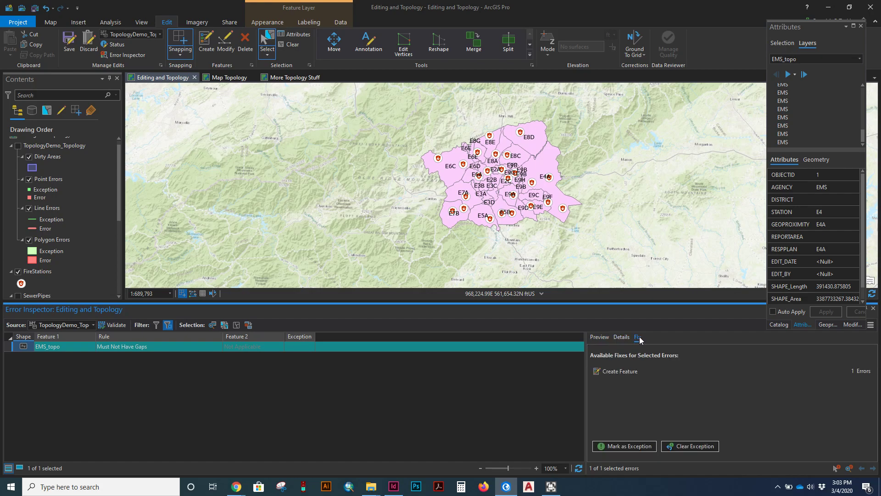
pyautogui.click(606, 373)
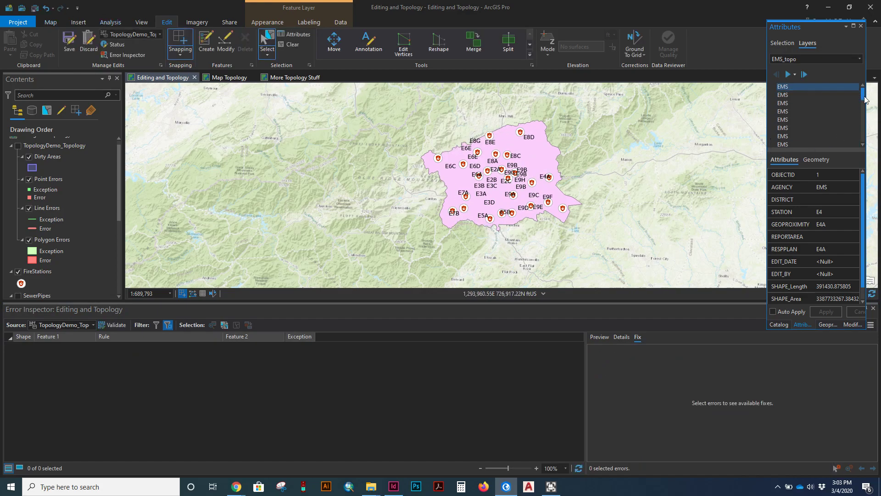
# Find feature 37, the polygon covering the whole county, at the end of the EMS_topo list and delete it.
pyautogui.scroll(-10, 864, 126)
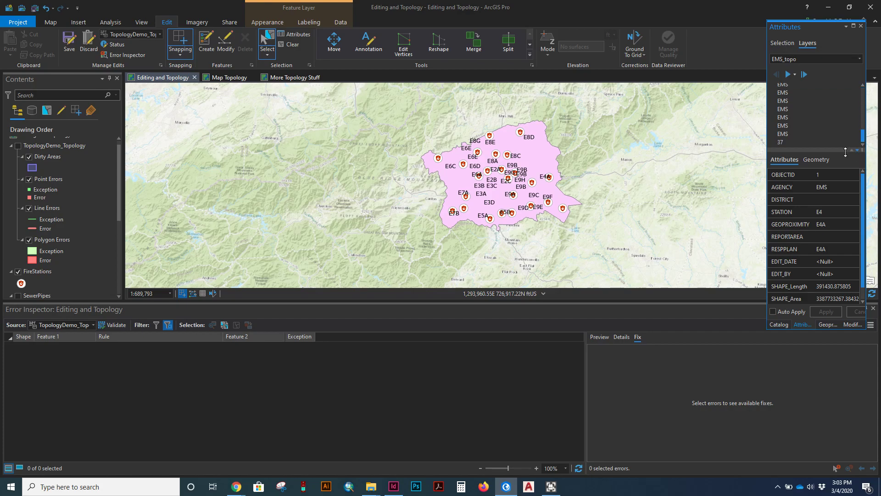
pyautogui.click(783, 142)
pyautogui.click(789, 143)
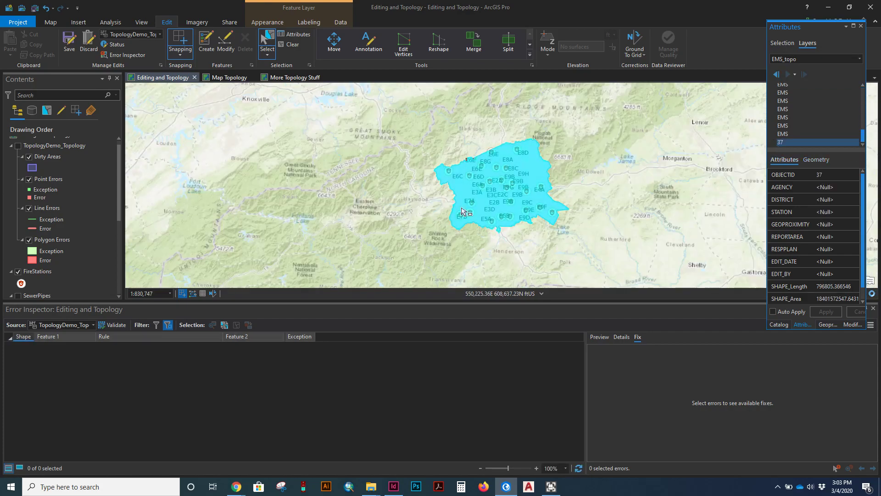
pyautogui.rightClick(787, 142)
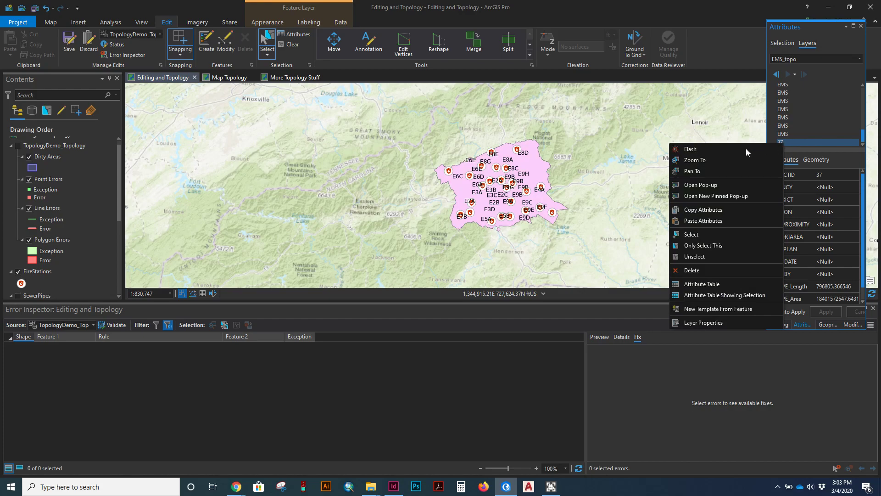
pyautogui.click(692, 270)
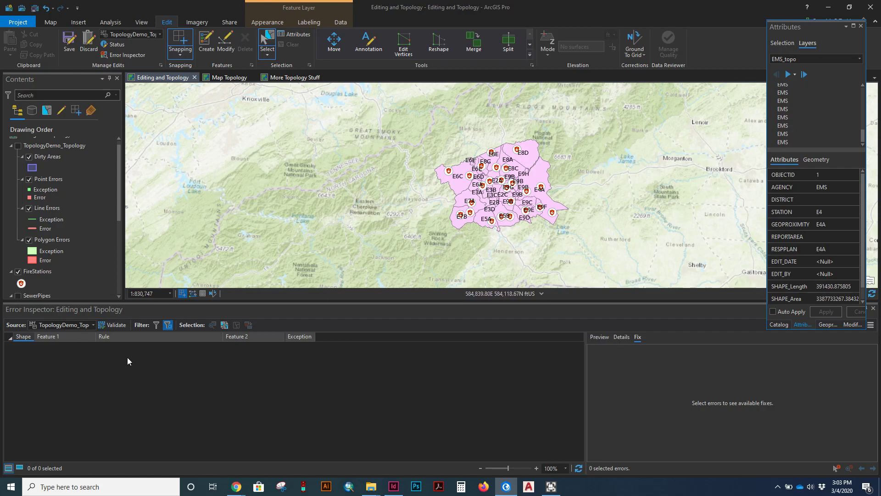
# Validate the topology again and mark the Must Not Have Gaps error on EMS_topo as an exception.
pyautogui.click(115, 326)
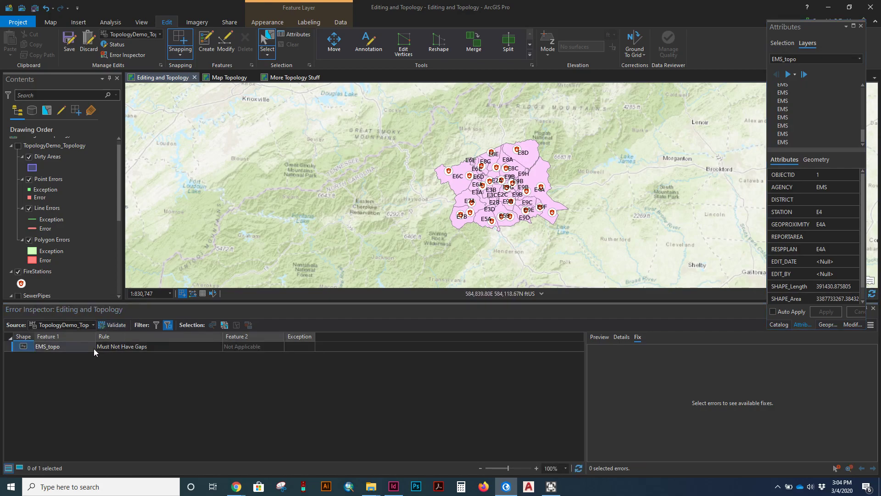
pyautogui.click(7, 348)
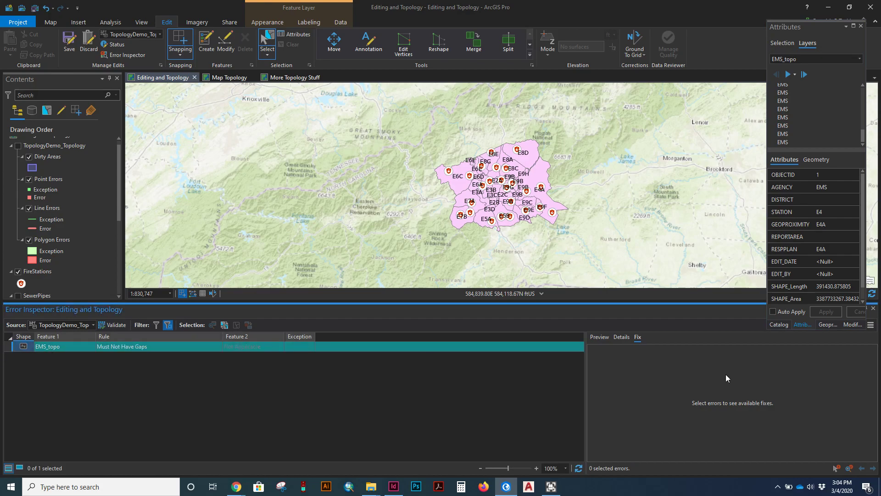
pyautogui.click(637, 337)
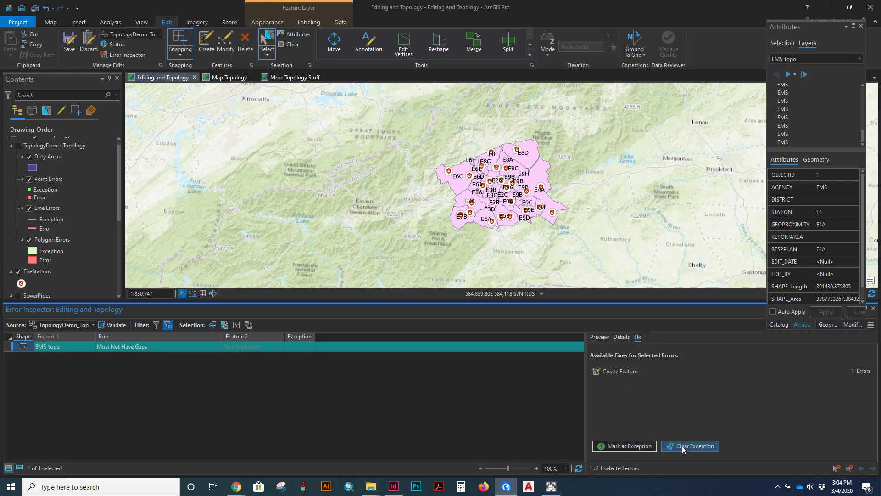
pyautogui.click(632, 447)
# Show the TopologyDemo_Topology group layer and clear the selection to check the exception line around the county boundary.
pyautogui.click(19, 146)
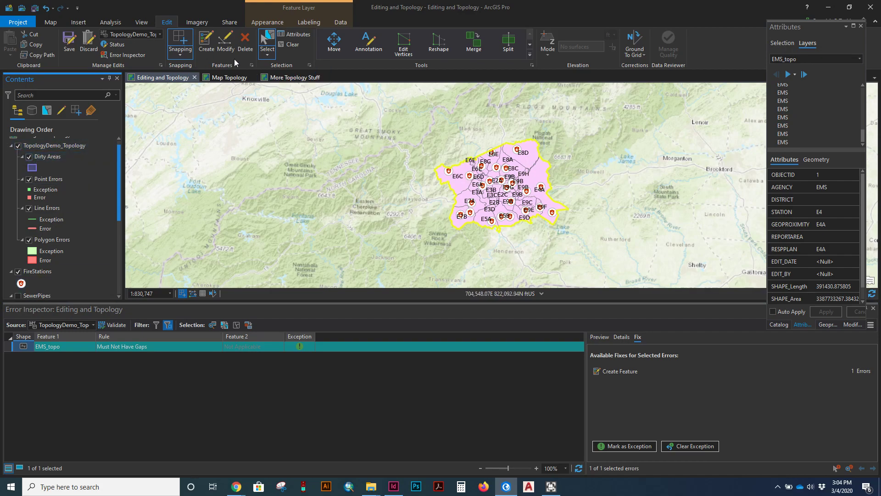
pyautogui.click(289, 44)
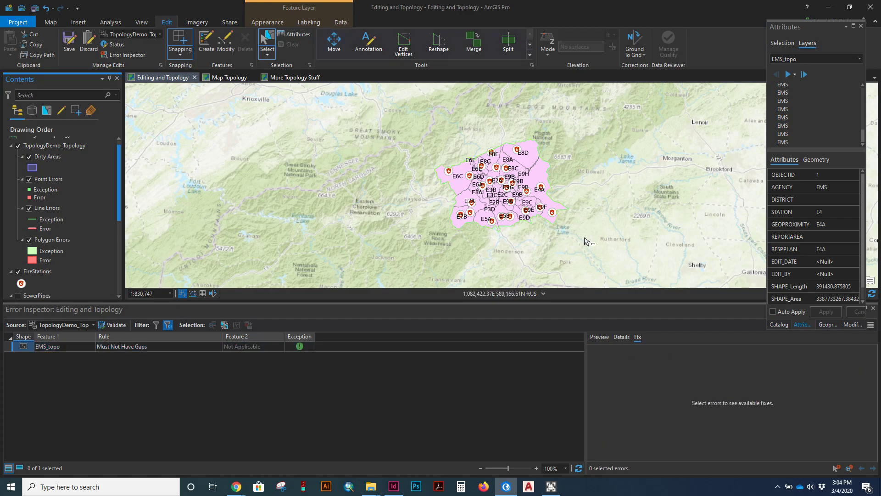
pyautogui.scroll(2, 536, 185)
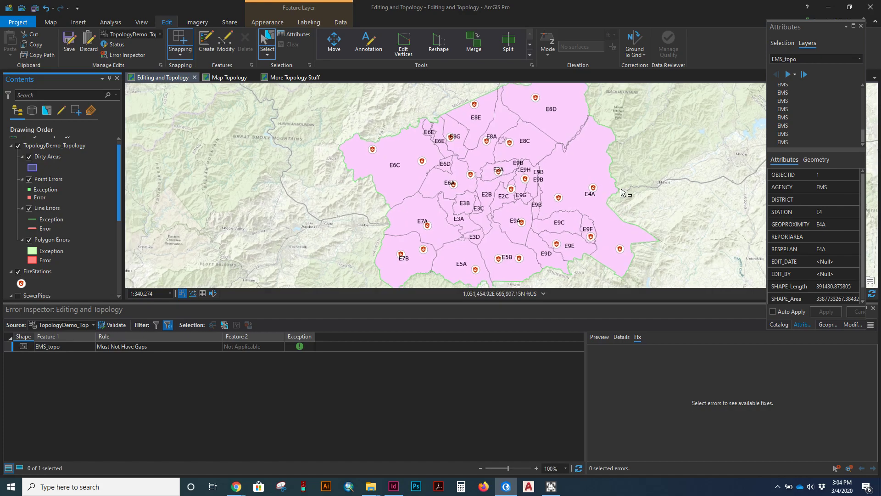
pyautogui.scroll(-2, 623, 193)
pyautogui.moveTo(623, 192); pyautogui.dragTo(504, 155)
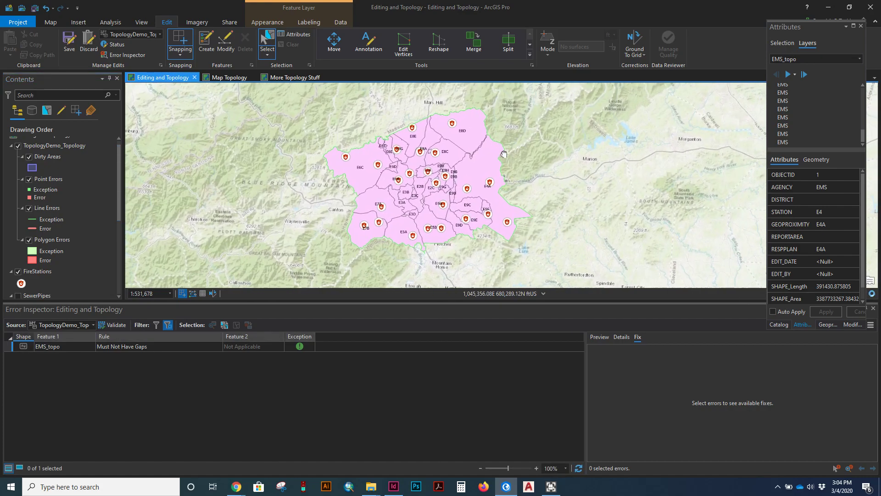
pyautogui.moveTo(473, 302); pyautogui.dragTo(457, 361)
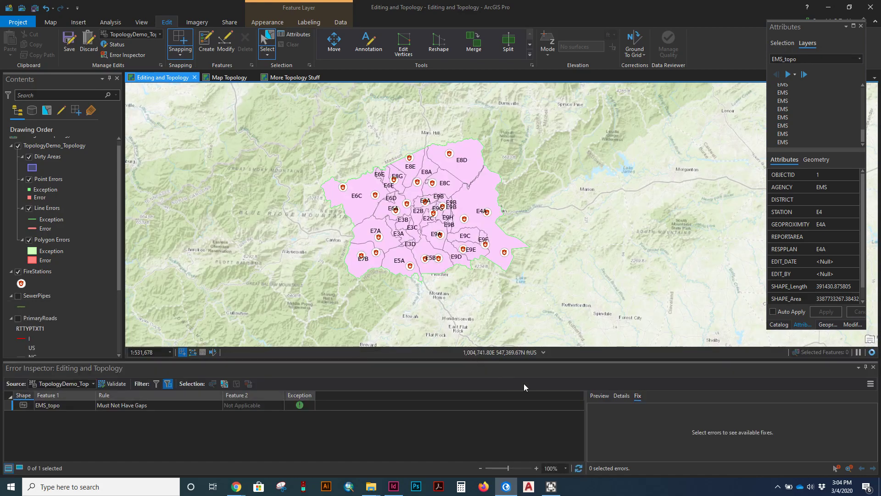
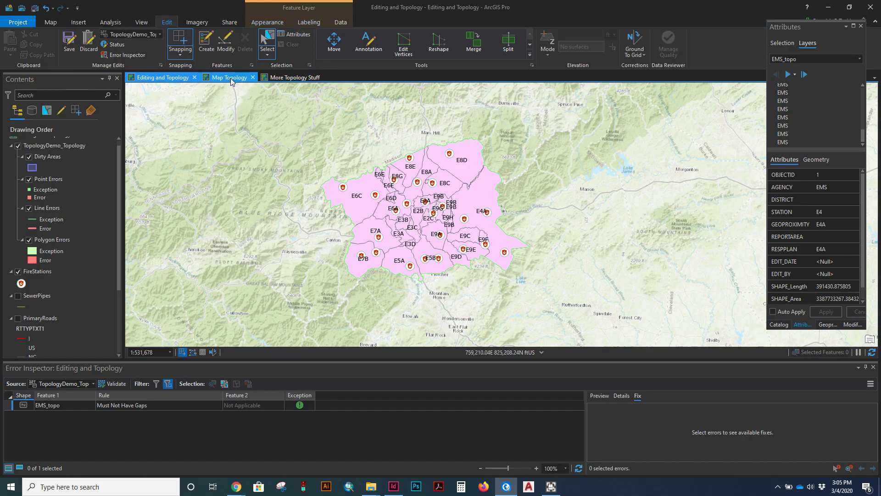
# Save all edits, look at the More Topology Stuff map and switch to the Map Topology map.
pyautogui.click(71, 48)
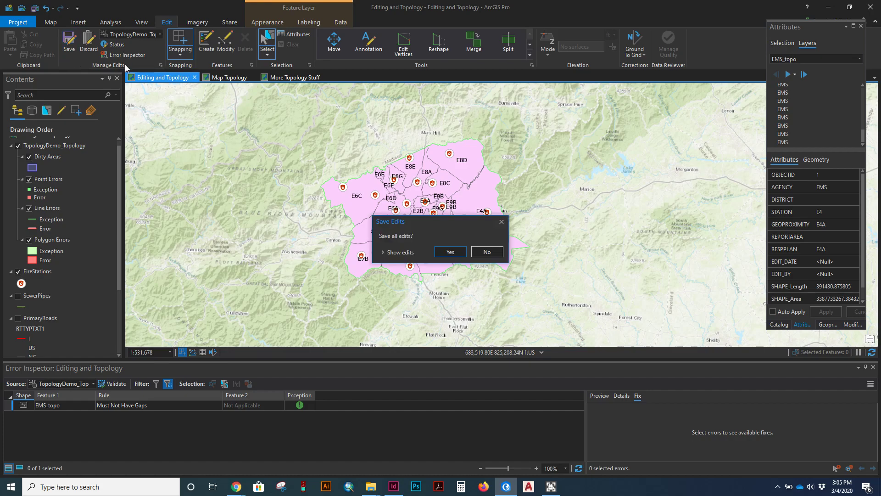
pyautogui.click(451, 252)
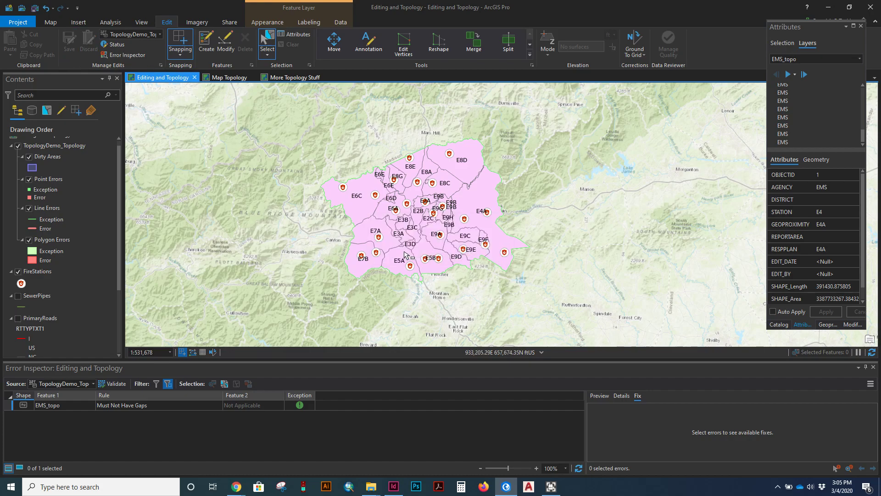
pyautogui.click(299, 79)
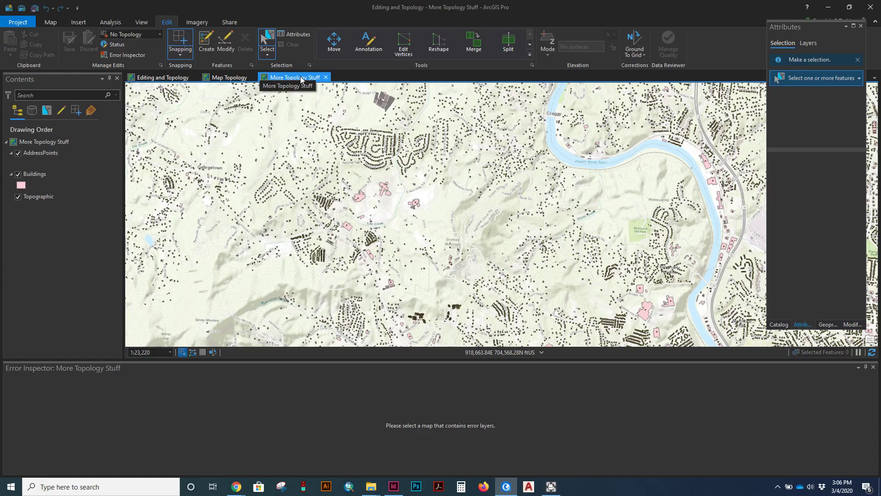
pyautogui.click(229, 78)
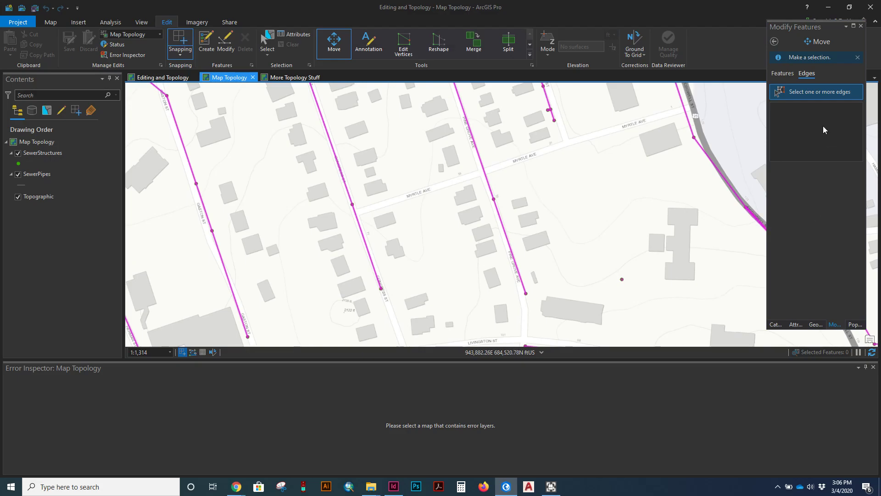
# Leave the Move tool and open the Catalog pane, widened so the full dataset names can be read.
pyautogui.click(774, 43)
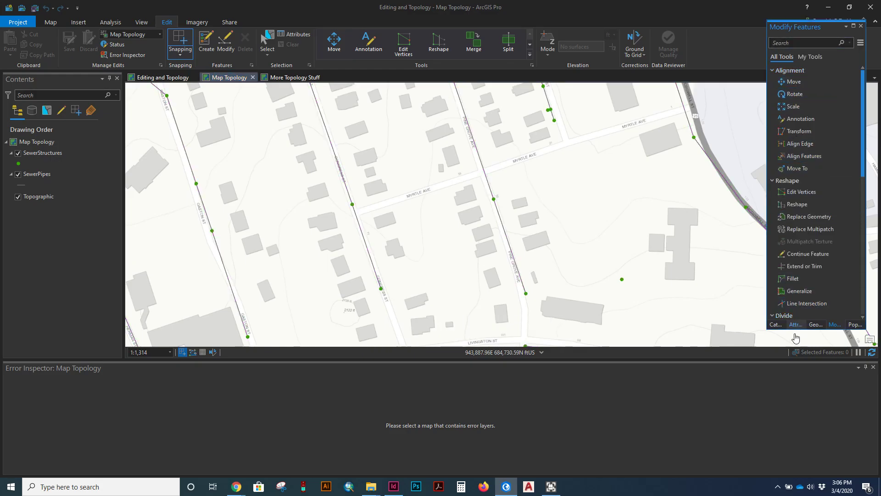
pyautogui.click(776, 325)
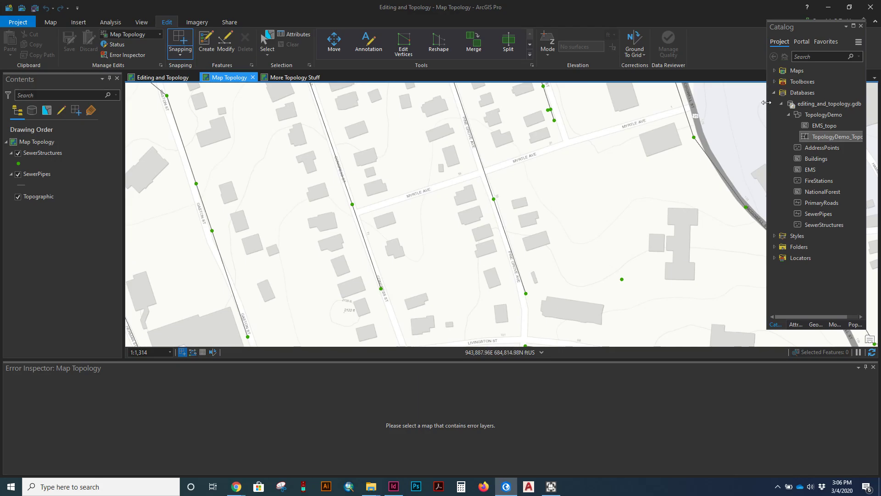
pyautogui.moveTo(766, 102); pyautogui.dragTo(701, 102)
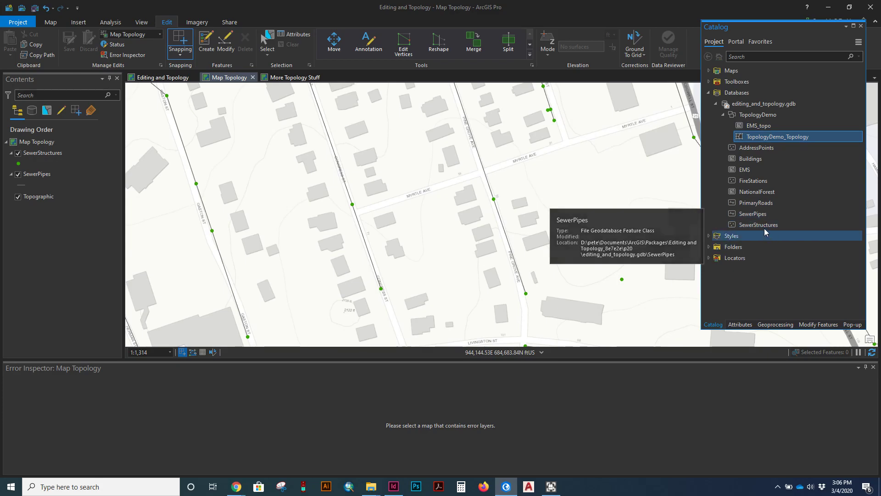
# Try to copy the SewerPipes feature class and paste it into the TopologyDemo feature dataset.
pyautogui.rightClick(750, 215)
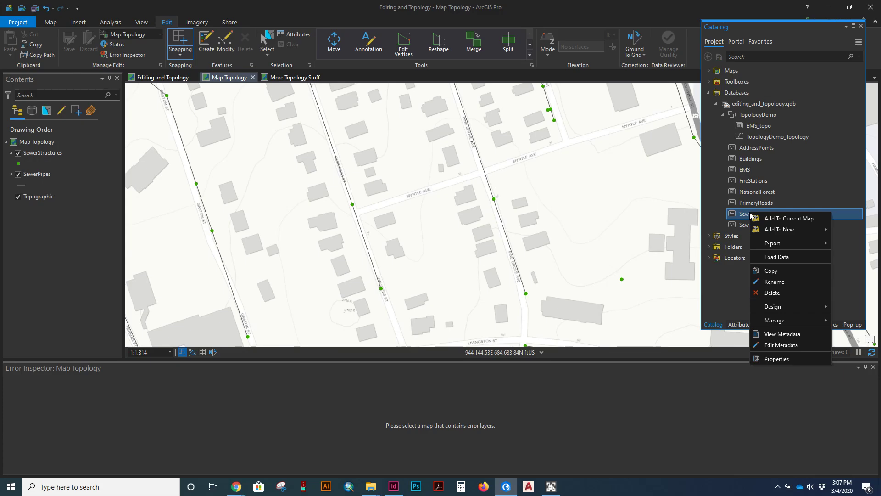
pyautogui.click(782, 272)
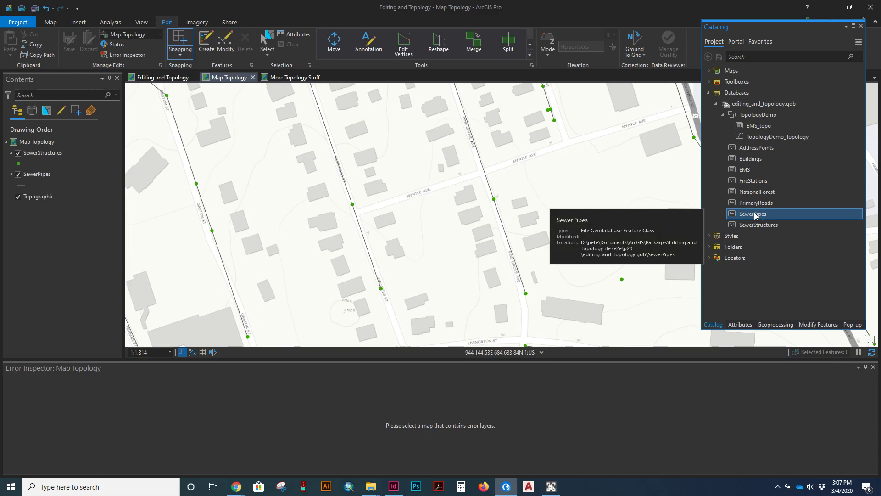
pyautogui.rightClick(754, 118)
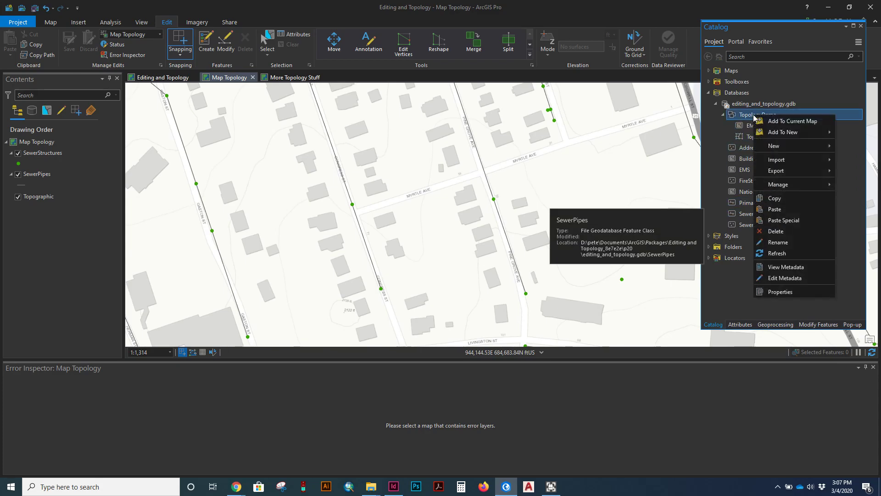
pyautogui.click(793, 210)
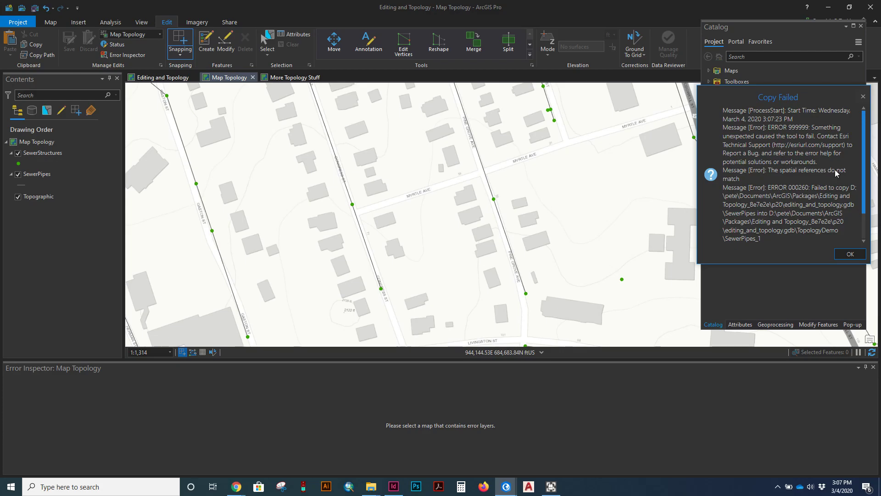
pyautogui.click(850, 254)
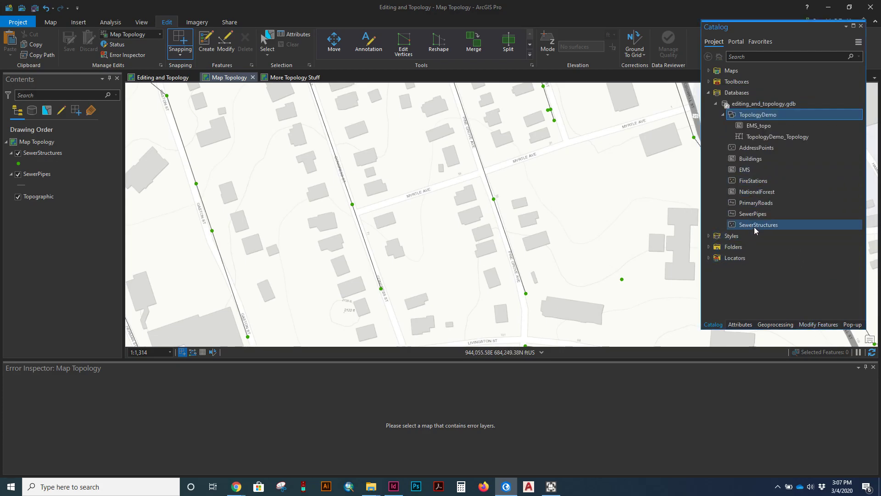
# Open the Feature Class To Geodatabase export for SewerPipes and check its input features path.
pyautogui.moveTo(752, 218)
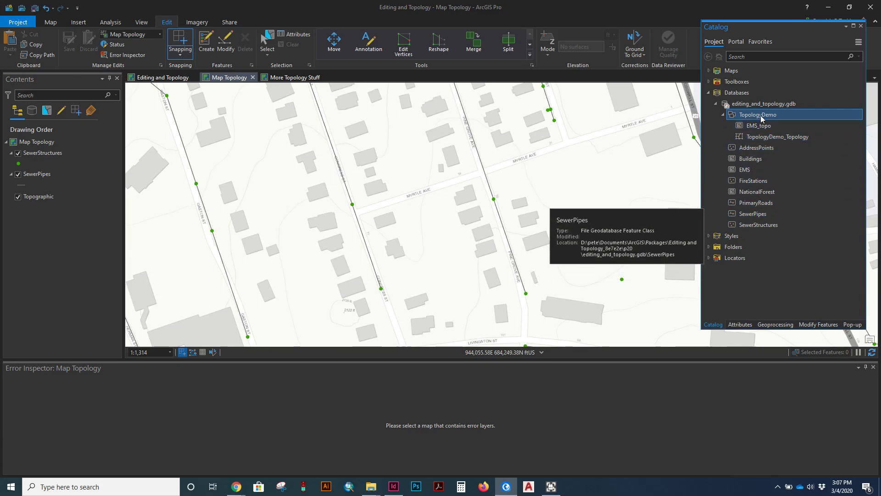
pyautogui.rightClick(751, 216)
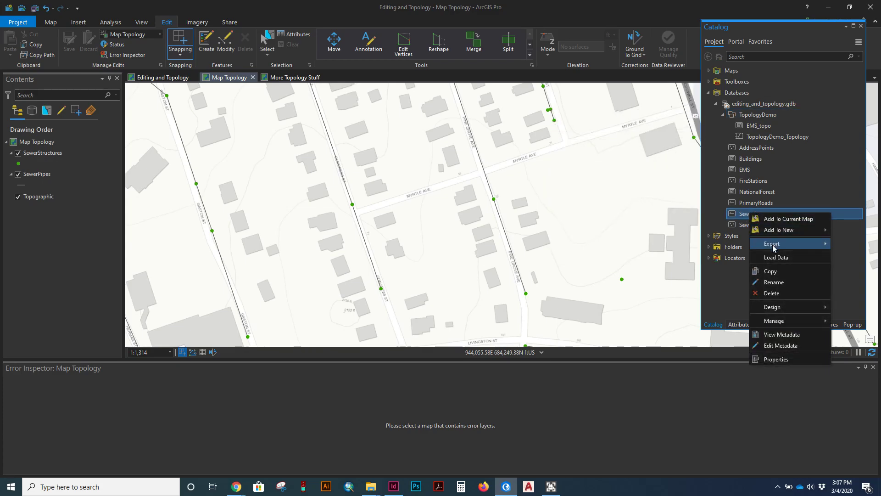
pyautogui.moveTo(773, 247)
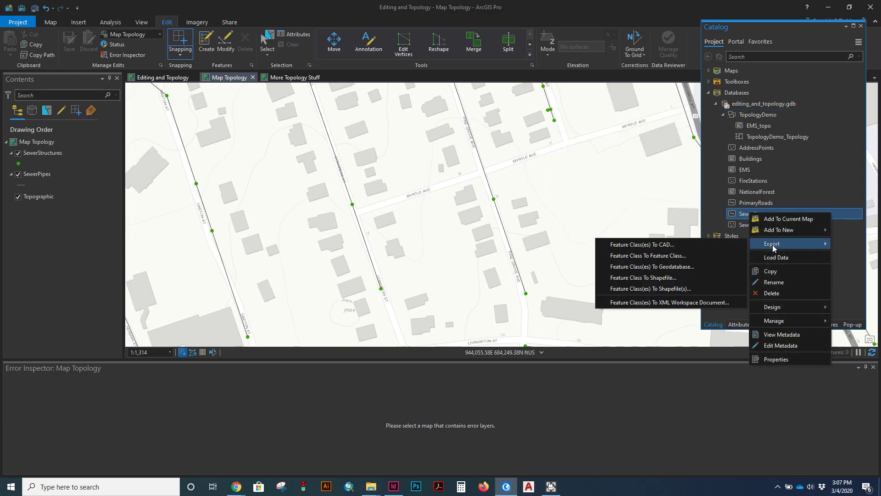
pyautogui.click(663, 270)
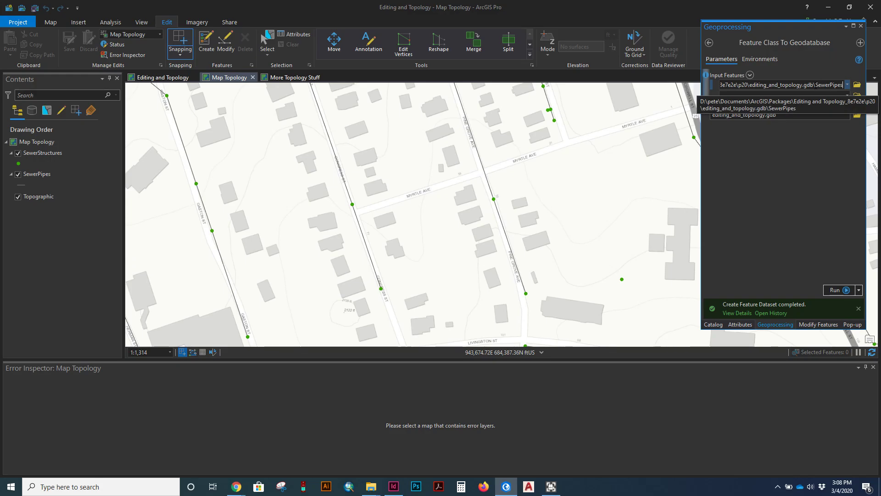
pyautogui.moveTo(815, 85); pyautogui.dragTo(845, 85)
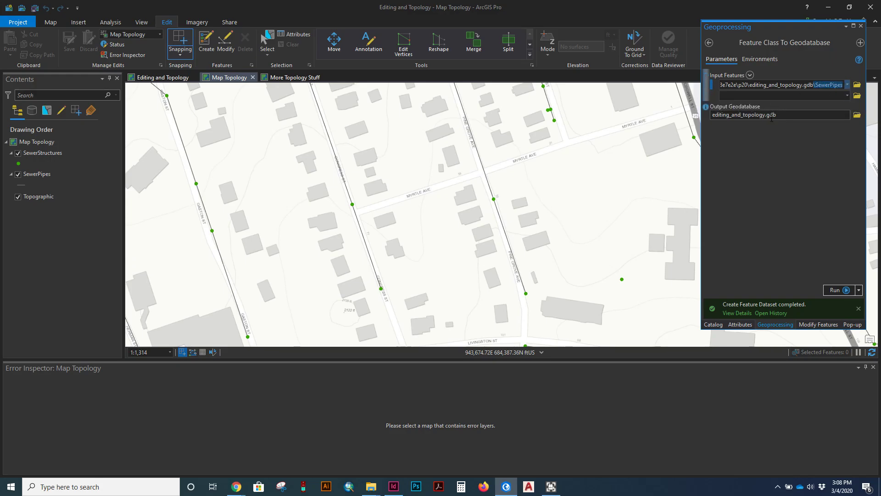
# Set the output geodatabase to the TopologyDemo feature dataset in editing_and_topology.gdb and run the SewerPipes export.
pyautogui.click(858, 115)
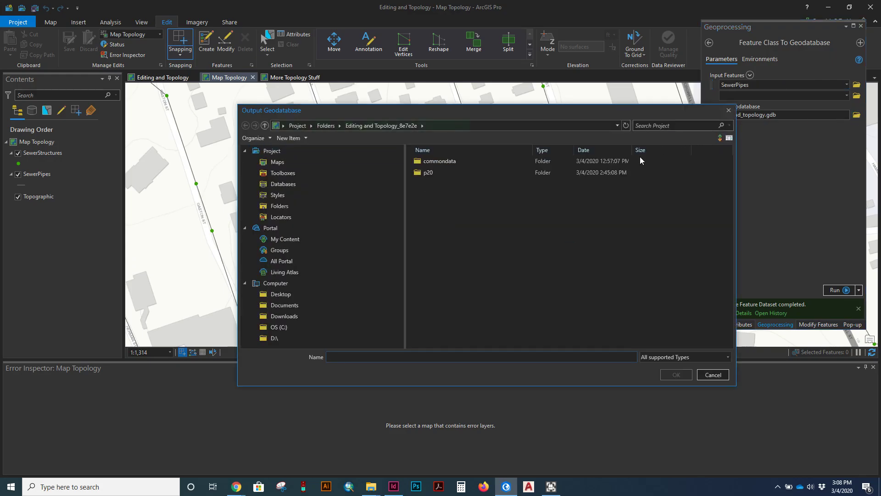
pyautogui.doubleClick(439, 161)
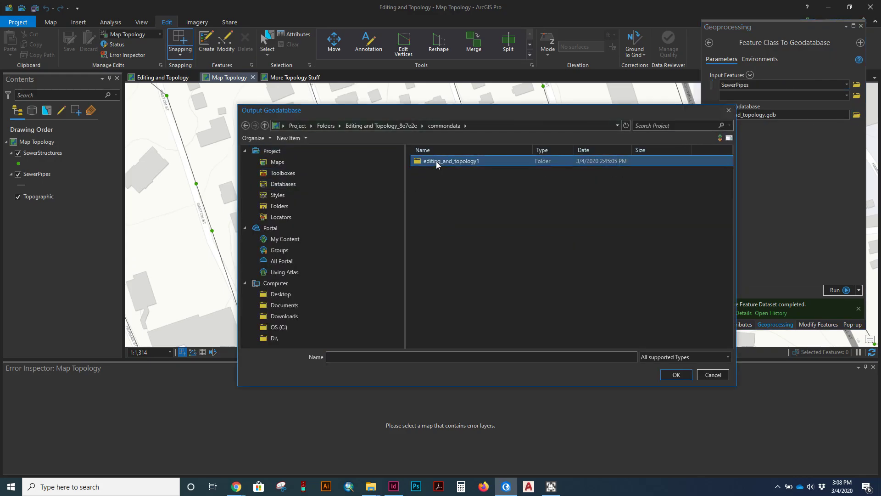
pyautogui.doubleClick(436, 161)
pyautogui.click(444, 125)
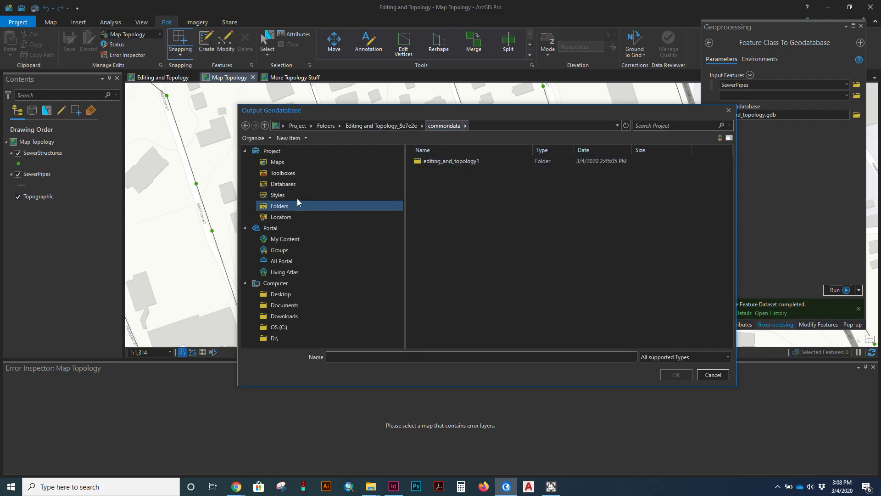
pyautogui.click(289, 185)
pyautogui.doubleClick(466, 161)
pyautogui.click(431, 162)
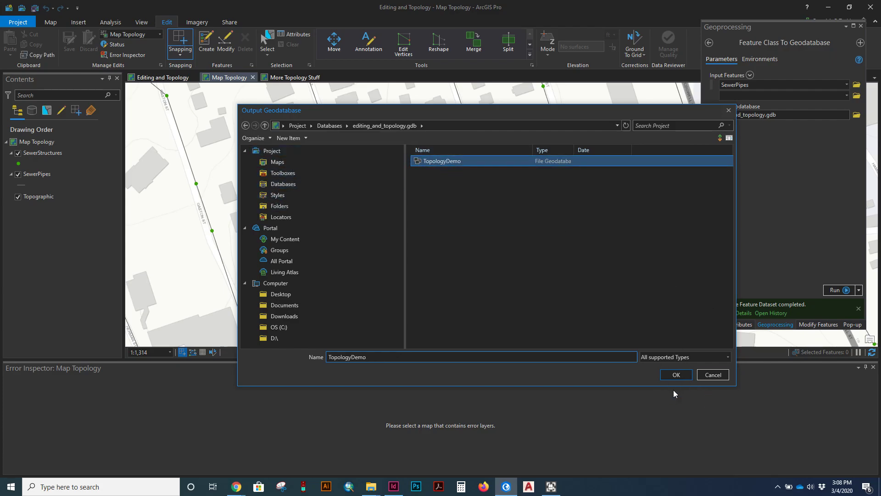
pyautogui.click(676, 376)
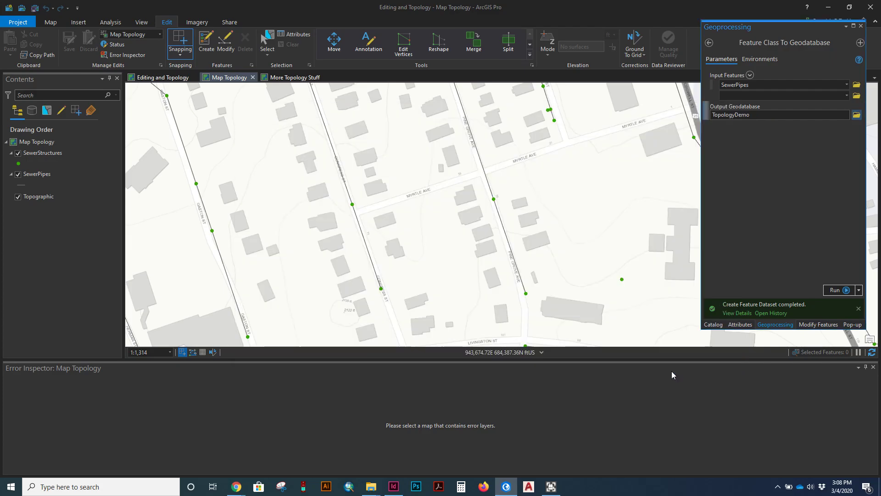
pyautogui.click(837, 293)
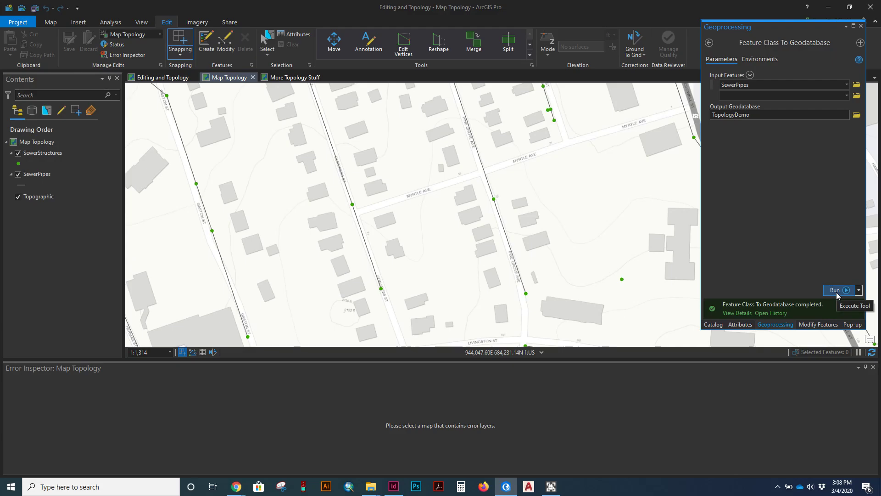
# Find the exported SewerPipes_1 feature class inside the TopologyDemo dataset and rename it SewerPipes_topo.
pyautogui.click(714, 326)
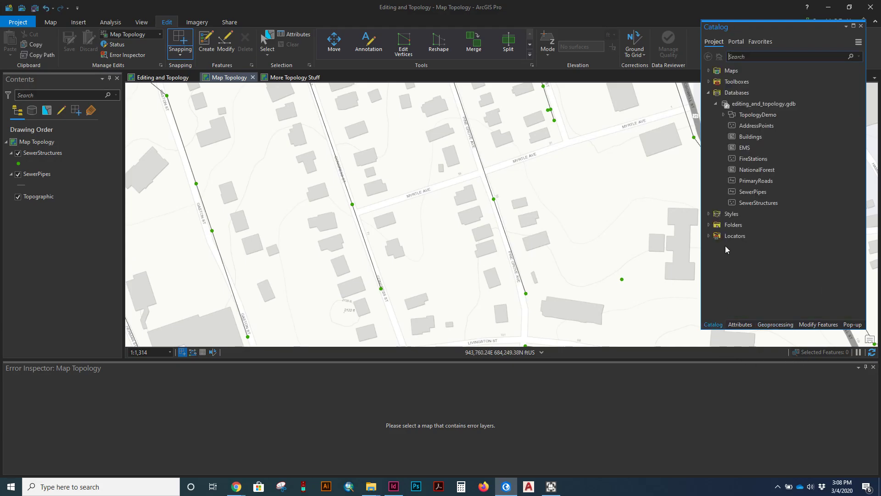
pyautogui.click(724, 115)
pyautogui.click(766, 136)
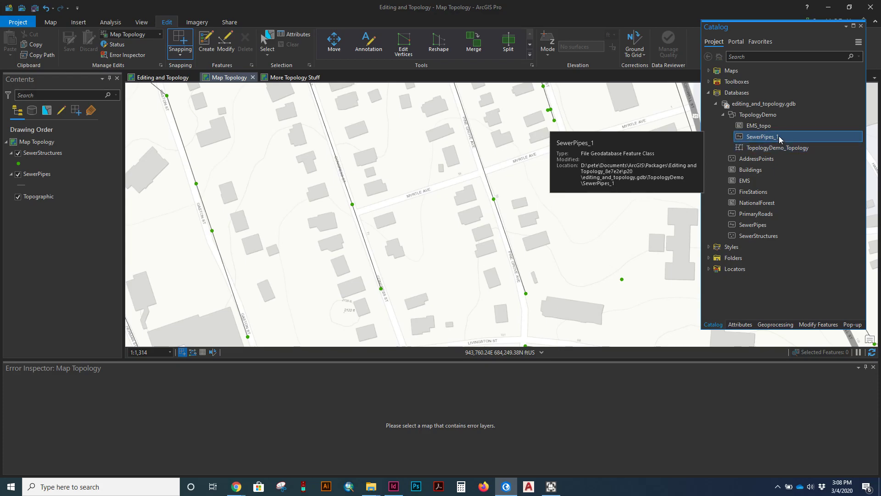
pyautogui.click(776, 136)
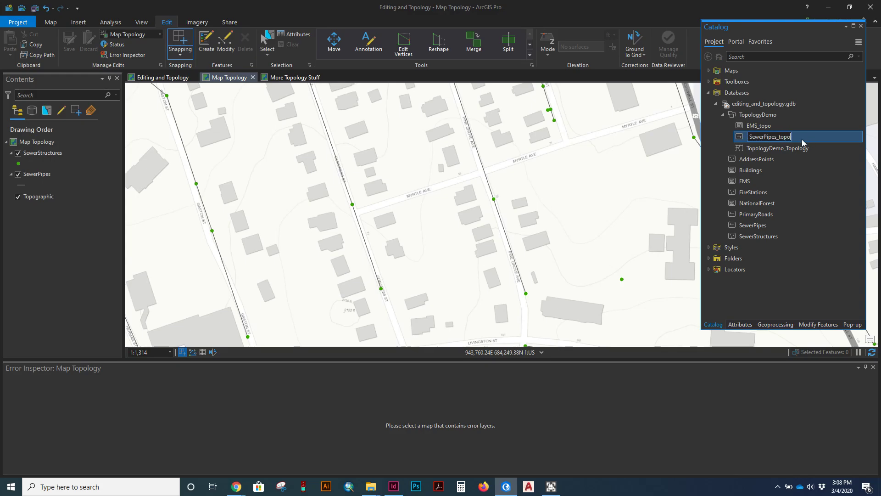
pyautogui.press('Escape')
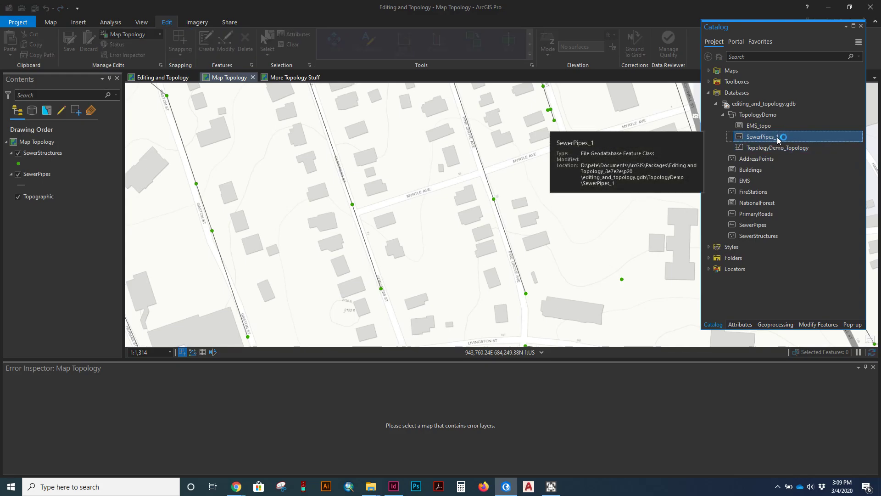
pyautogui.click(768, 203)
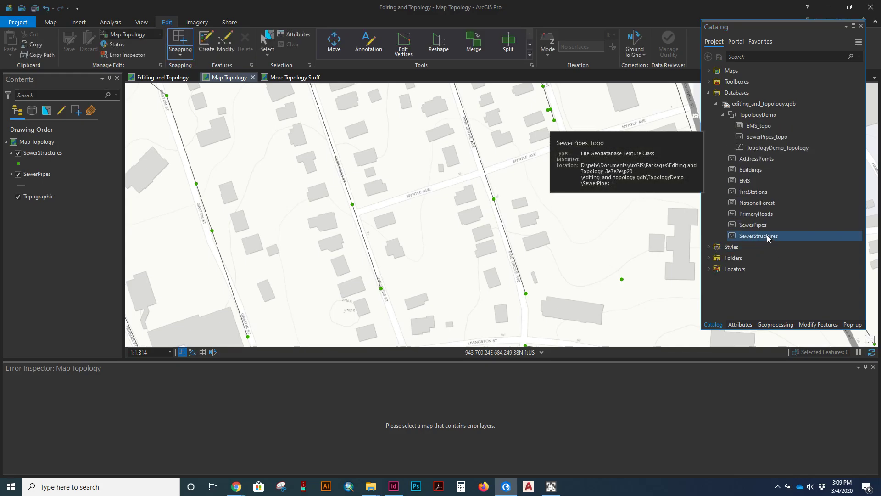
pyautogui.click(754, 225)
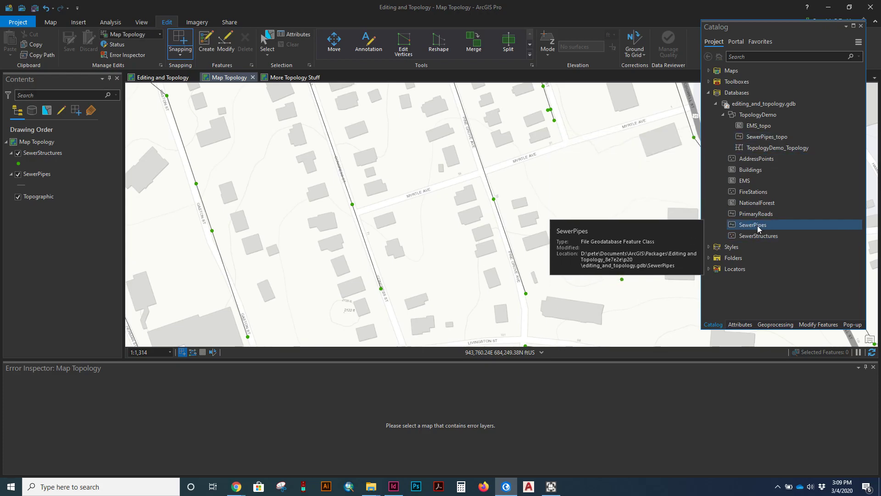
pyautogui.click(764, 130)
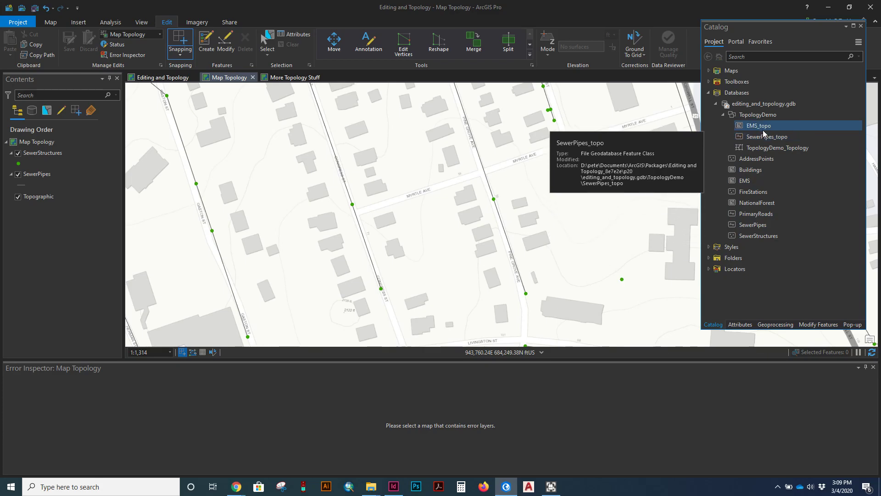
pyautogui.click(762, 236)
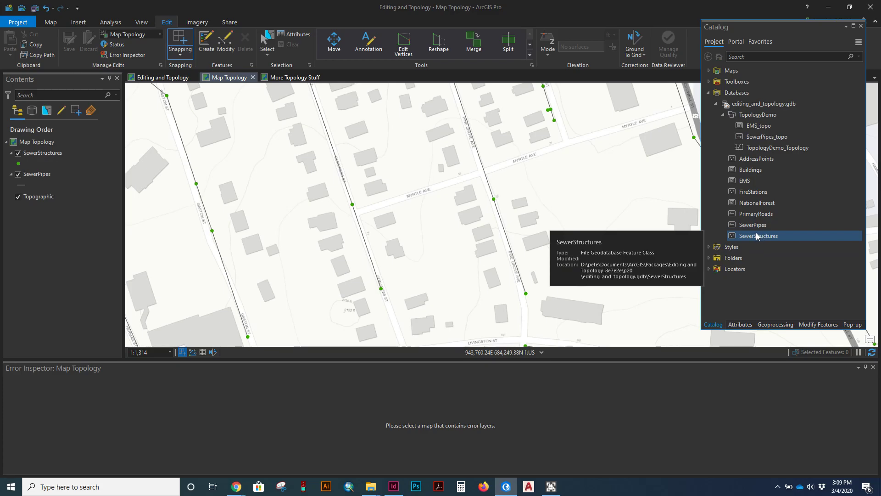
# Start a single feature class import into the TopologyDemo dataset with SewerStructures as the input features.
pyautogui.rightClick(753, 116)
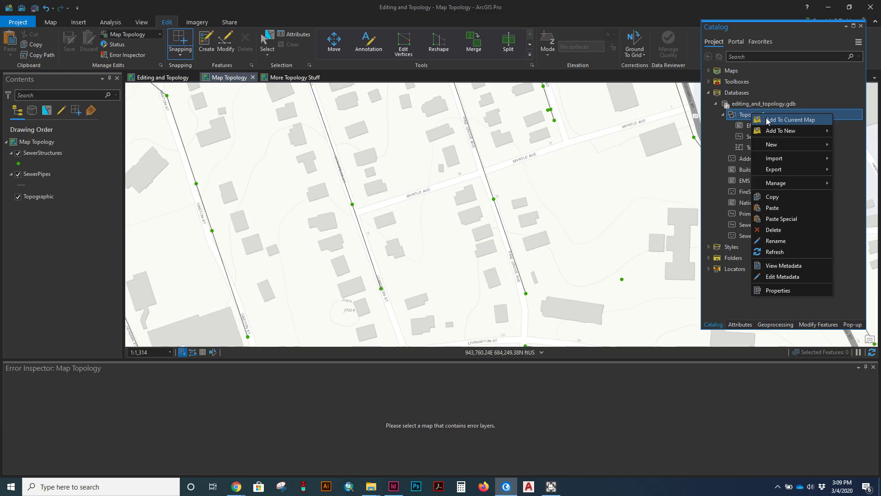
pyautogui.moveTo(801, 158)
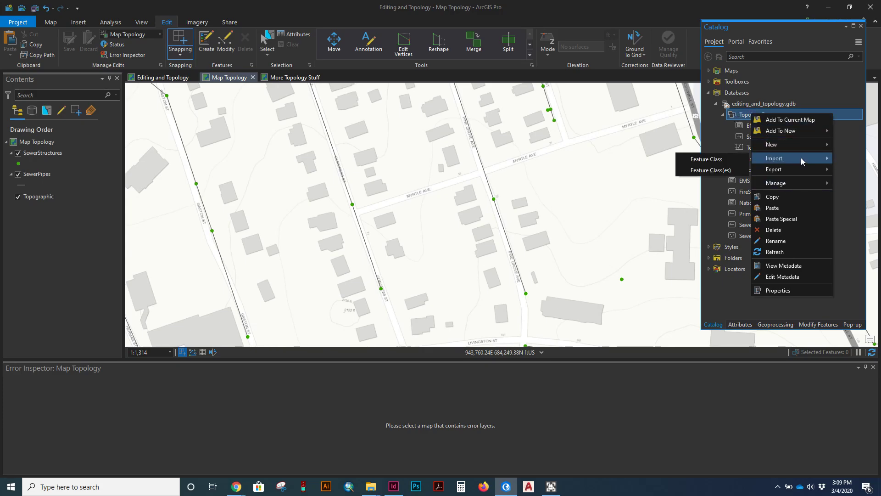
pyautogui.click(714, 158)
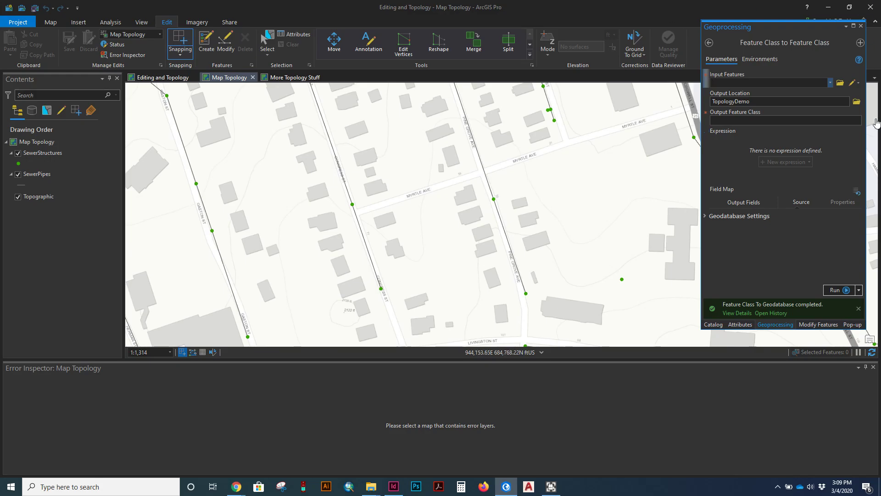
pyautogui.click(832, 82)
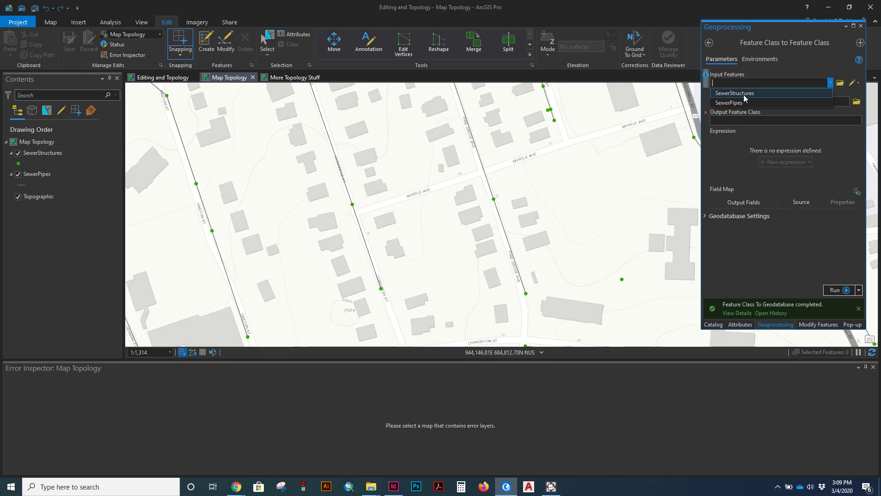
pyautogui.click(761, 26)
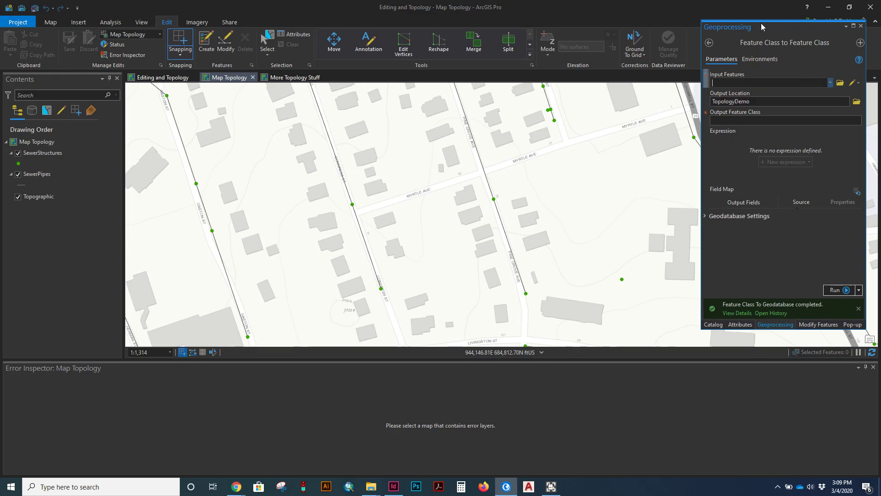
pyautogui.click(830, 83)
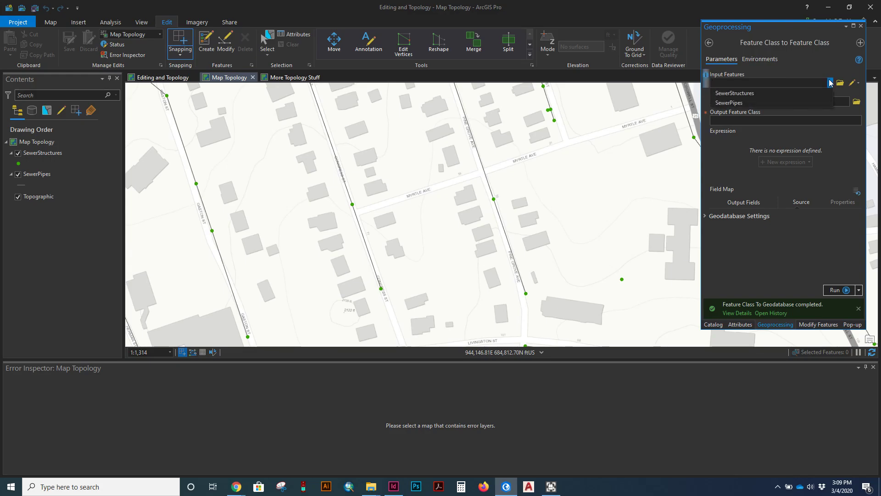
pyautogui.click(746, 92)
# Name the output feature class SewerStructures_topo, run the import, and return to the project's database listing.
pyautogui.click(748, 121)
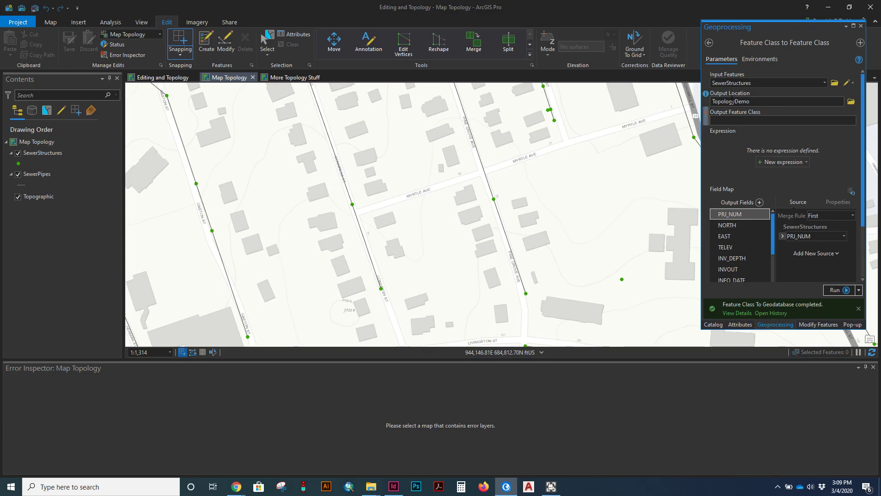
pyautogui.write('SewerStructures_topo')
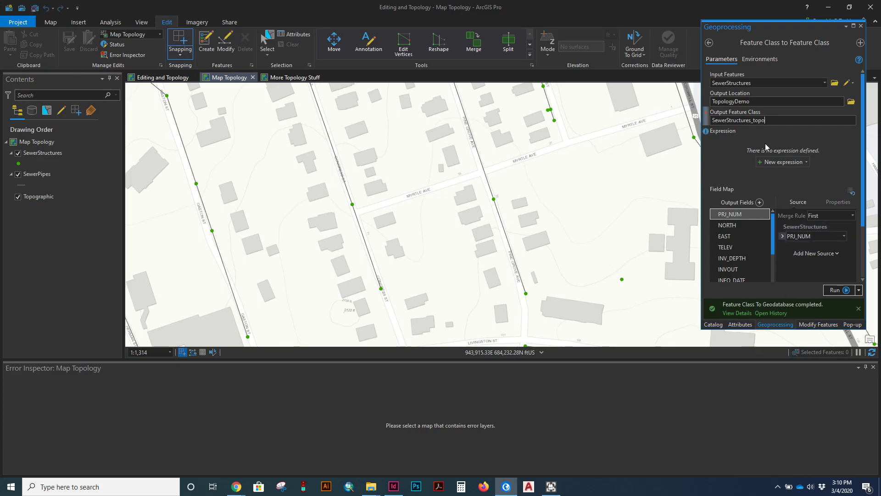
pyautogui.click(835, 290)
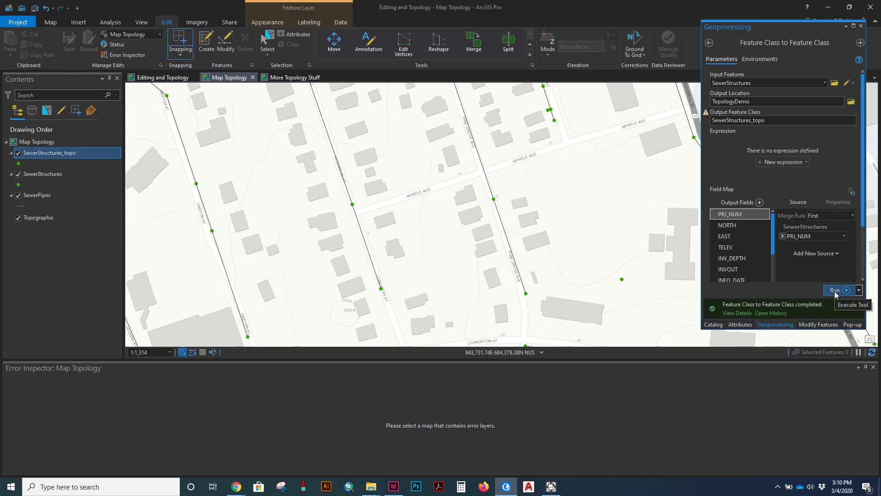
pyautogui.click(714, 324)
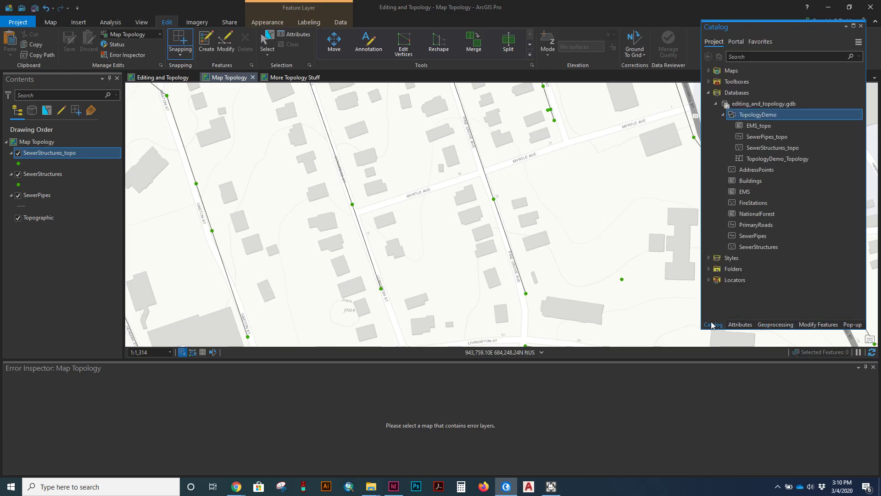
pyautogui.click(769, 159)
pyautogui.rightClick(767, 159)
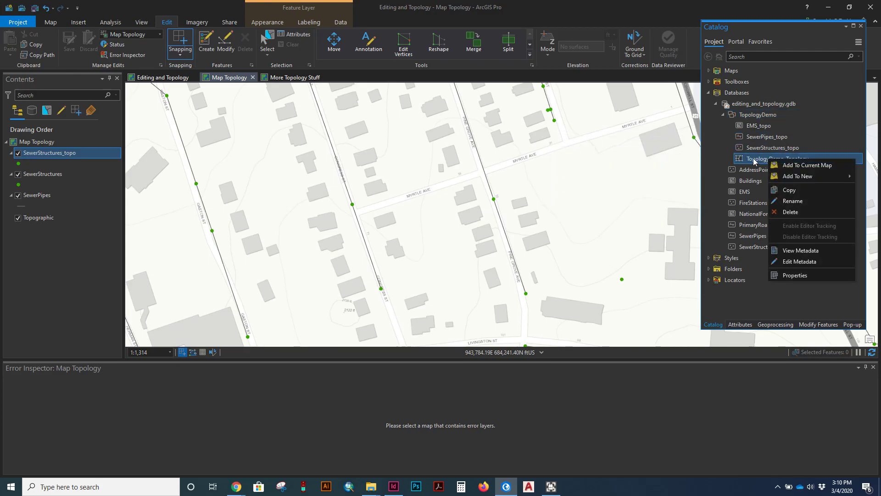
pyautogui.click(754, 159)
pyautogui.press('Escape')
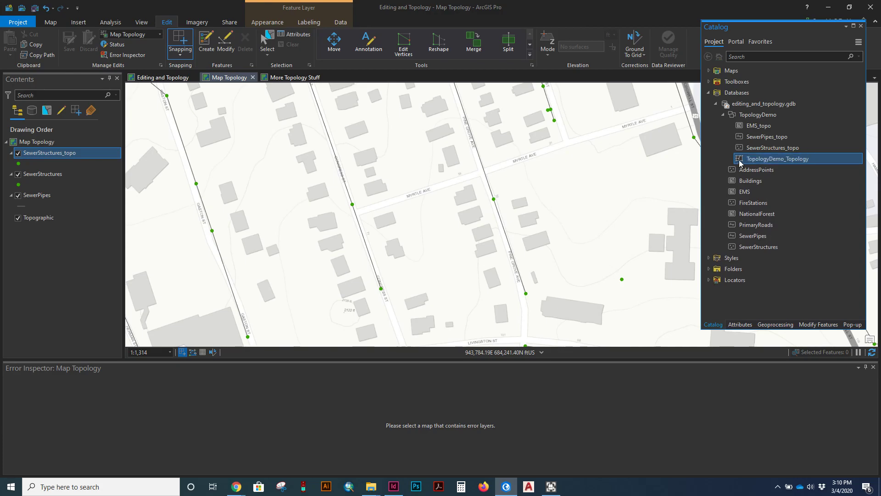
pyautogui.rightClick(740, 161)
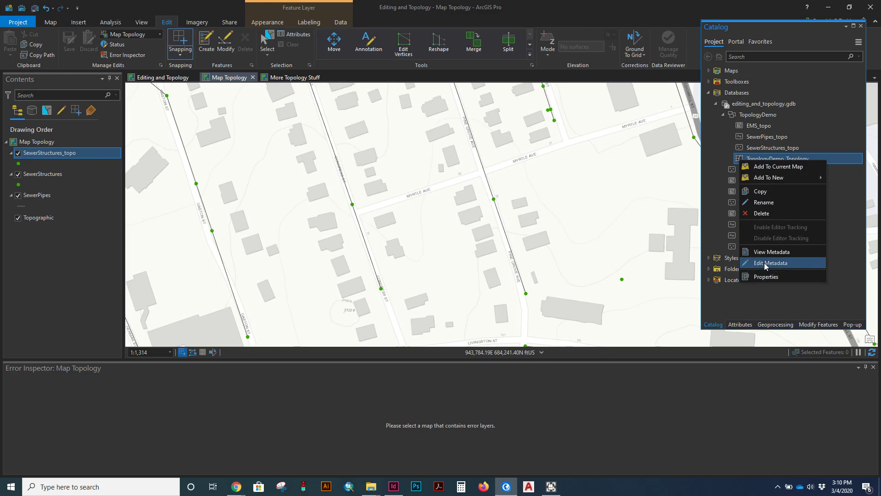
pyautogui.click(761, 277)
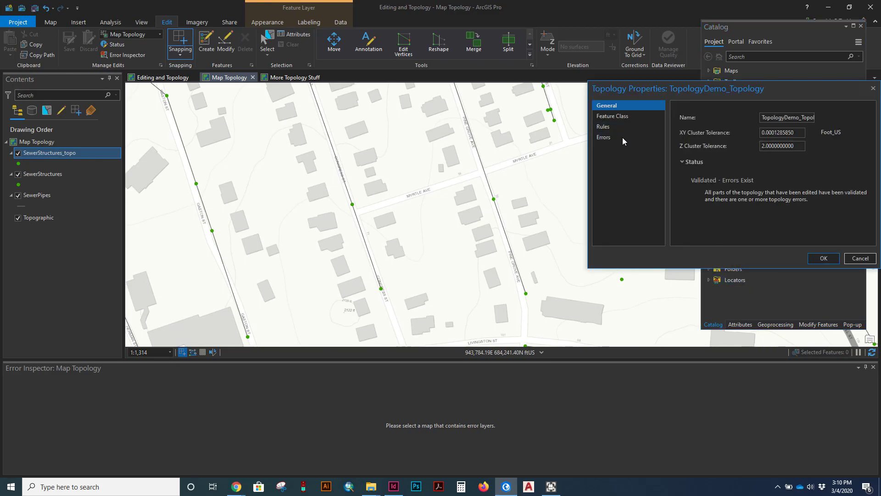
pyautogui.moveTo(740, 90); pyautogui.dragTo(377, 142)
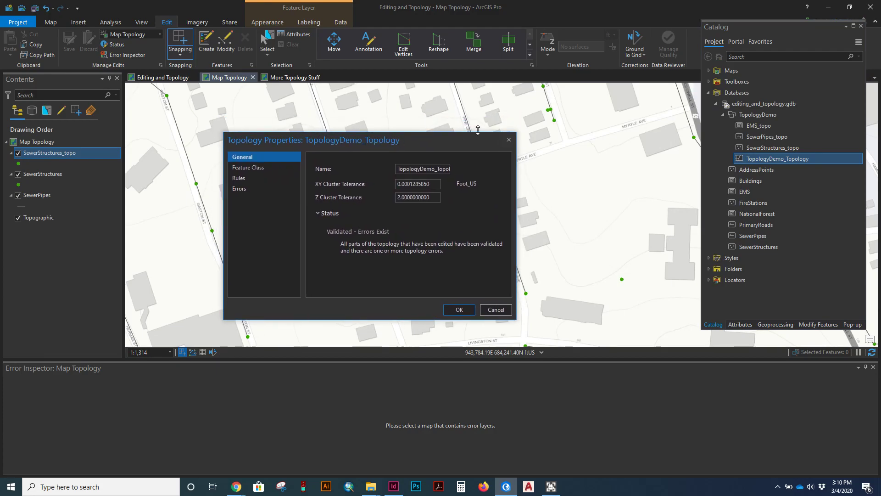
pyautogui.click(509, 140)
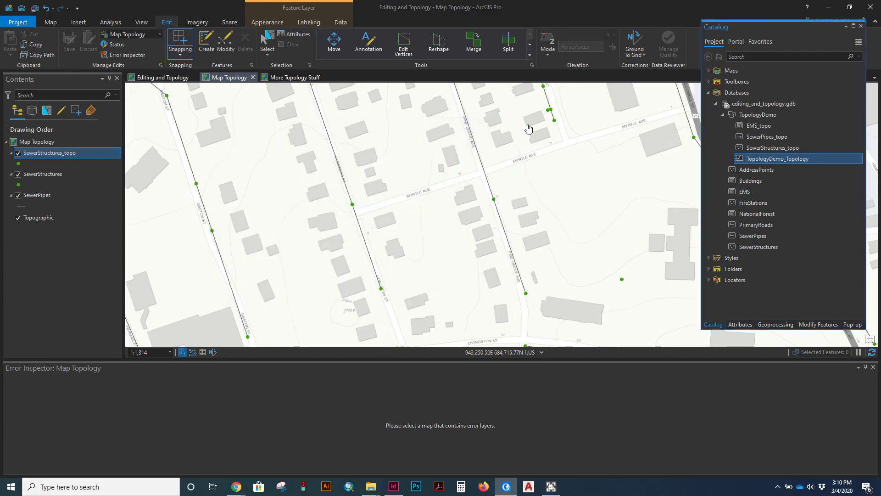
# Open the properties of TopologyDemo_Topology and include SewerPipes_topo and SewerStructures_topo among its participating feature classes.
pyautogui.rightClick(764, 159)
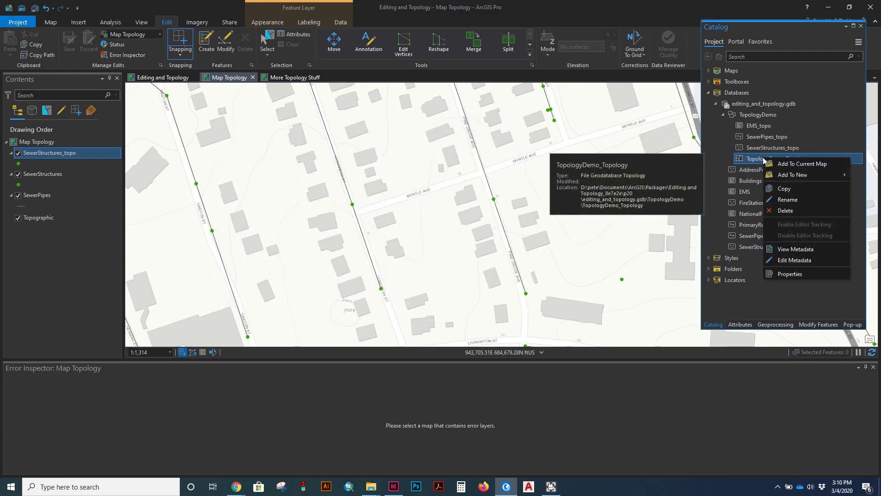
pyautogui.click(778, 275)
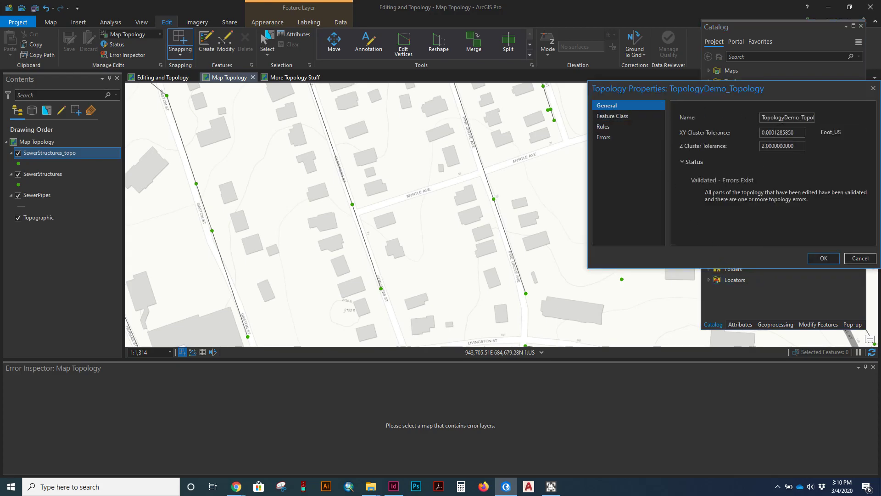
pyautogui.click(617, 116)
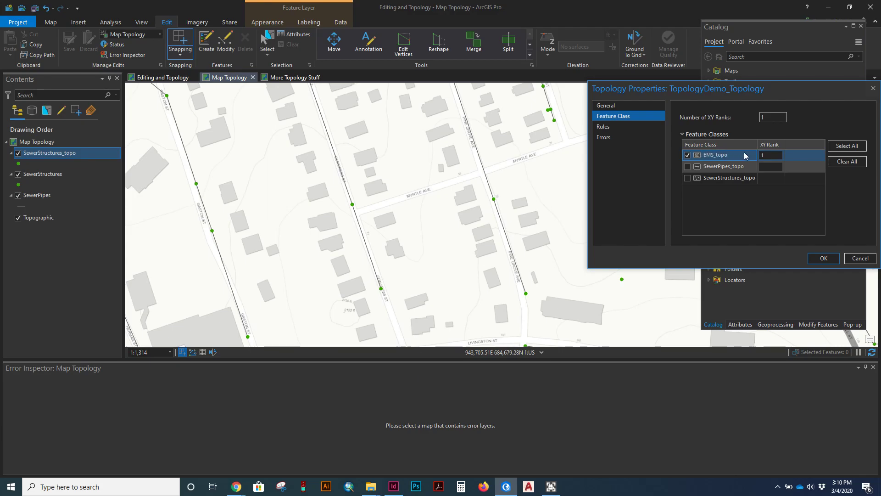
pyautogui.click(710, 181)
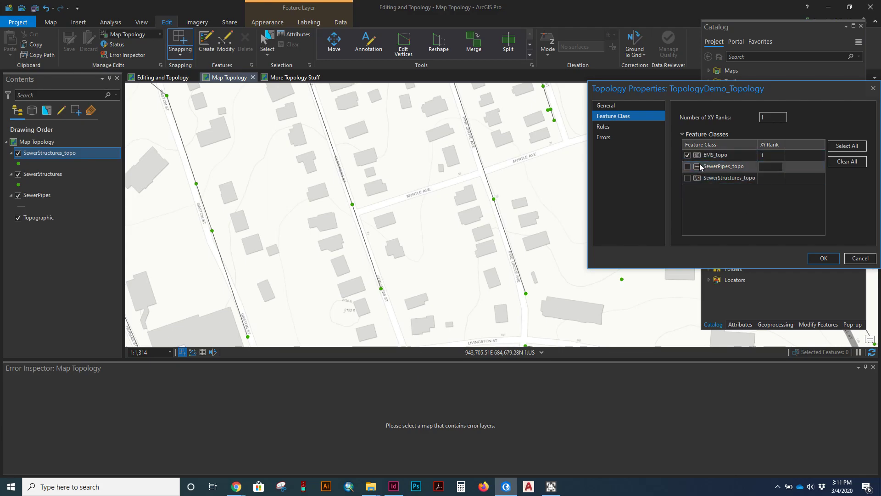
pyautogui.moveTo(649, 89); pyautogui.dragTo(396, 68)
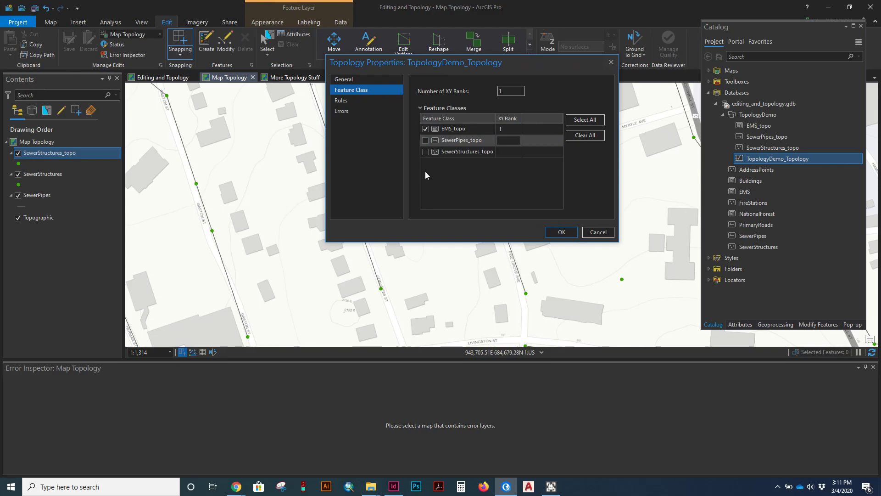
pyautogui.click(422, 139)
pyautogui.click(425, 140)
pyautogui.click(426, 152)
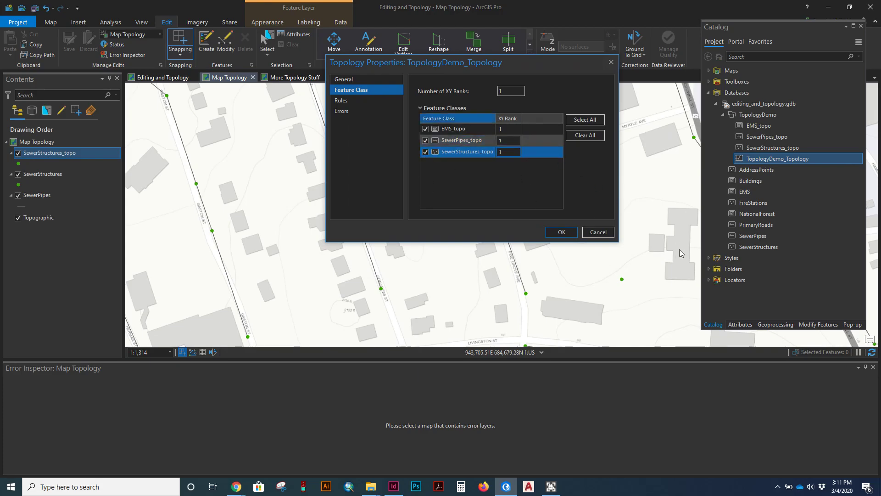
# Set the number of XY ranks to 2 and give SewerPipes_topo an XY rank of 2.
pyautogui.click(508, 152)
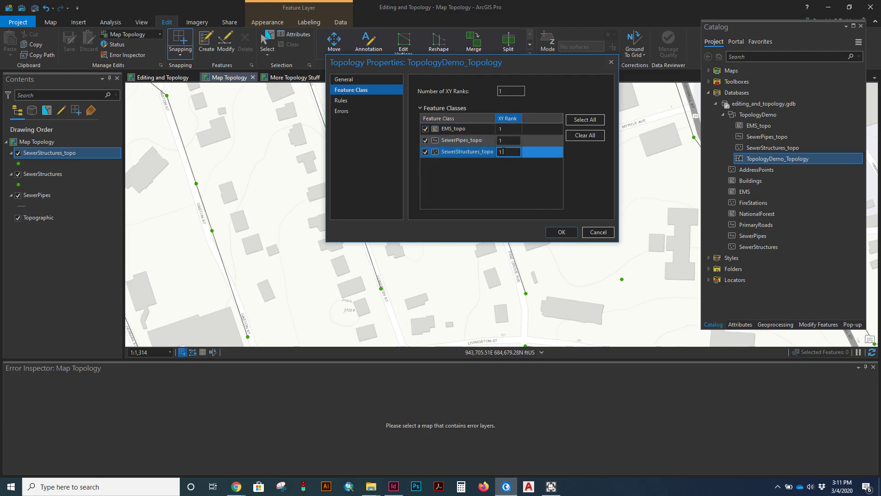
pyautogui.click(508, 141)
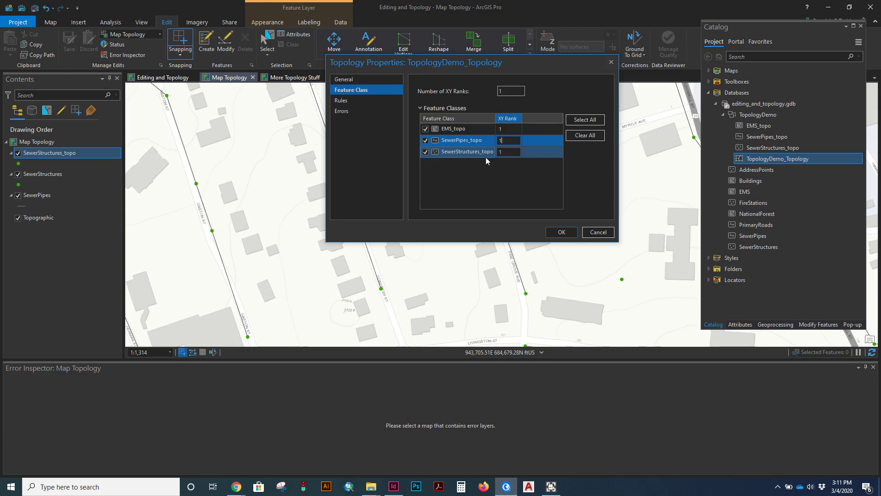
pyautogui.click(509, 90)
pyautogui.write('2')
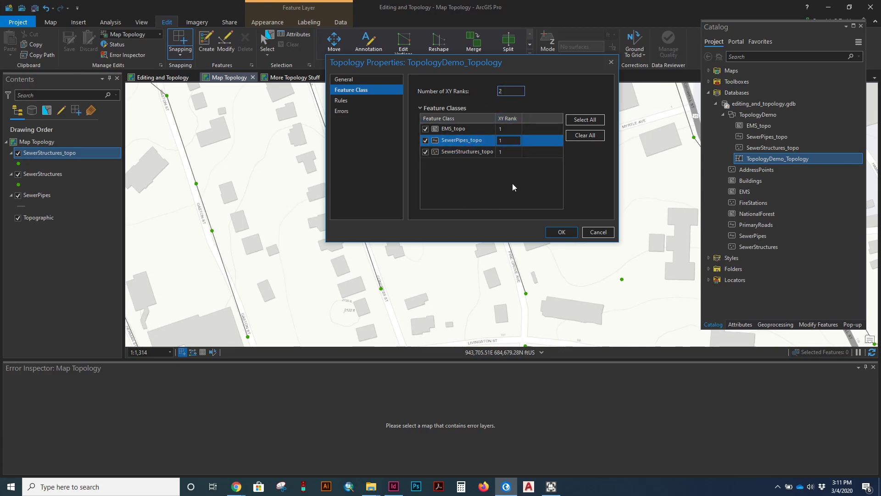
pyautogui.click(511, 151)
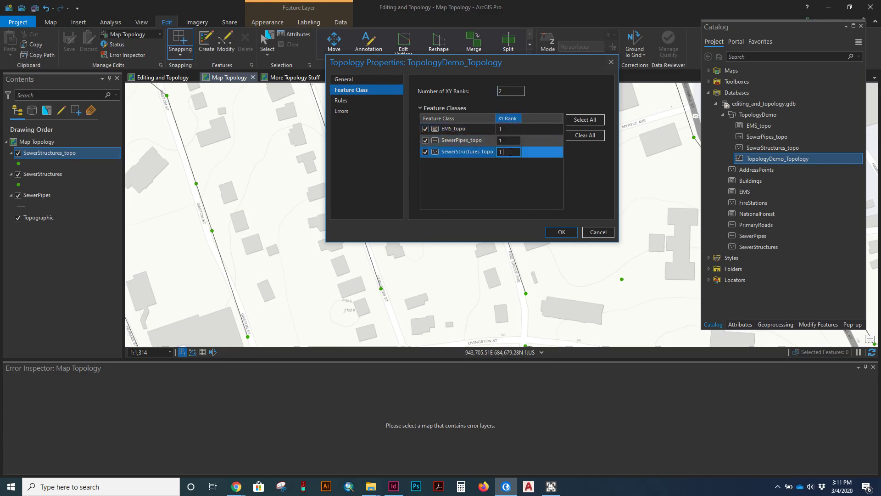
pyautogui.click(475, 146)
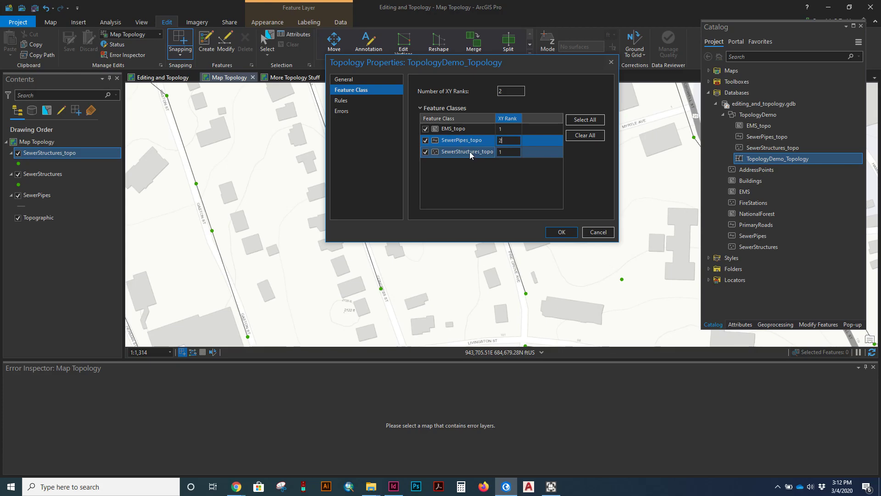
# Add a new topology rule to TopologyDemo_Topology with SewerStructures_topo as its first feature class.
pyautogui.click(349, 101)
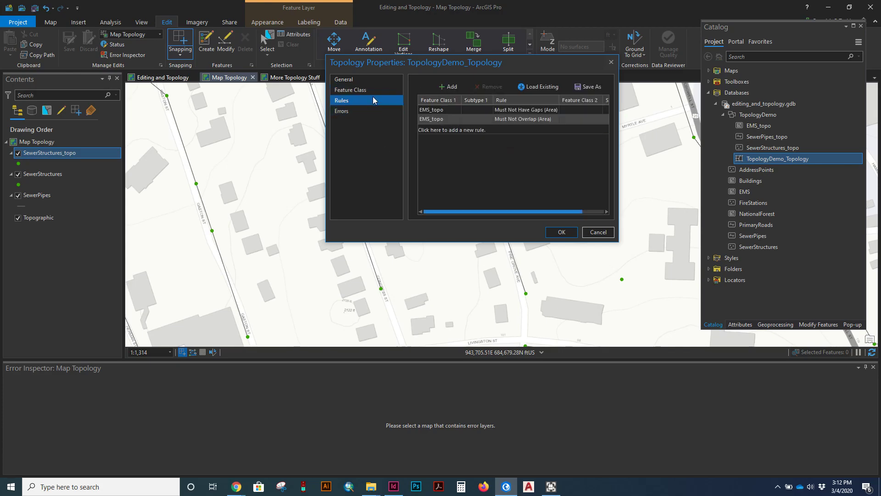
pyautogui.click(448, 87)
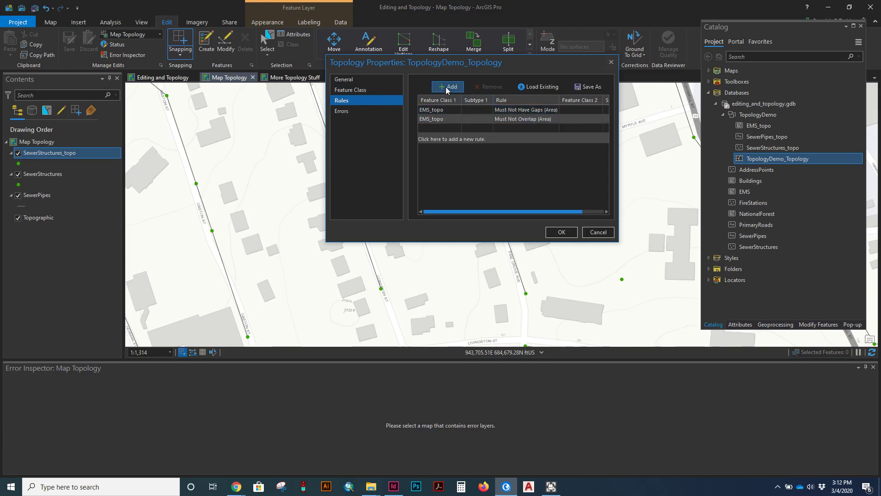
pyautogui.click(440, 129)
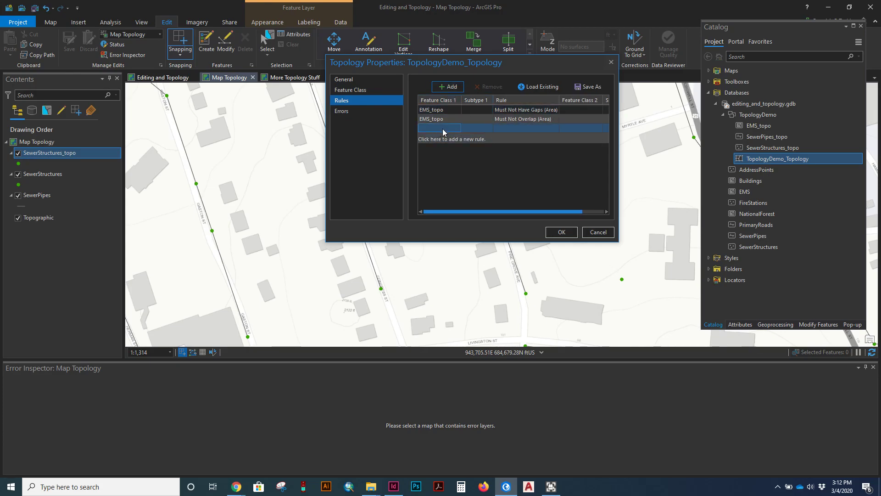
pyautogui.click(475, 118)
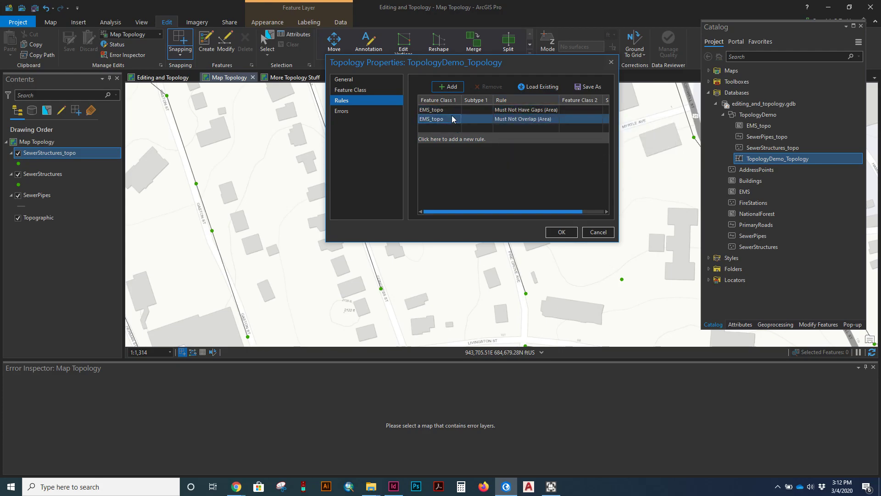
pyautogui.click(461, 130)
pyautogui.click(458, 131)
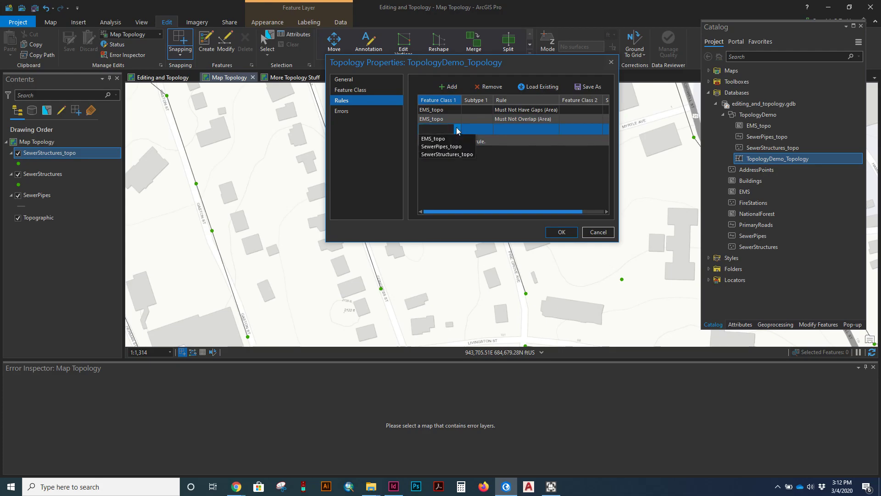
pyautogui.click(457, 156)
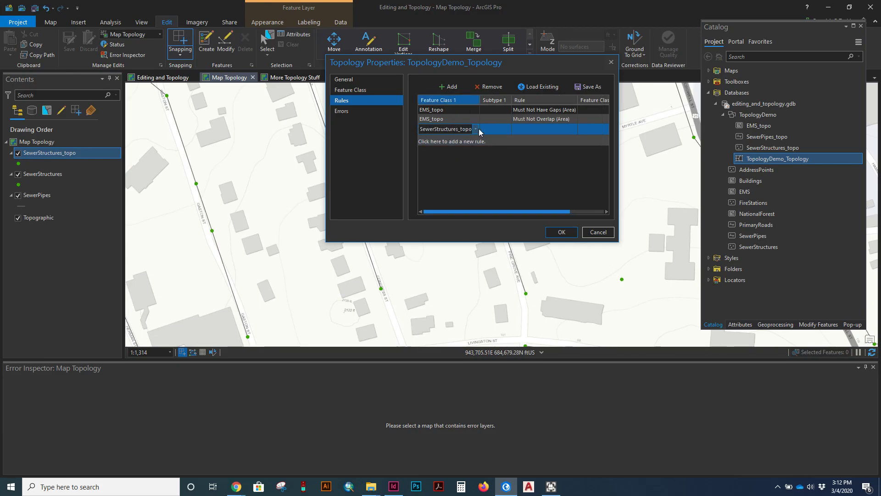
# Set the SewerStructures_topo rule to Must Be Covered By Endpoint Of (Point-Line).
pyautogui.click(527, 129)
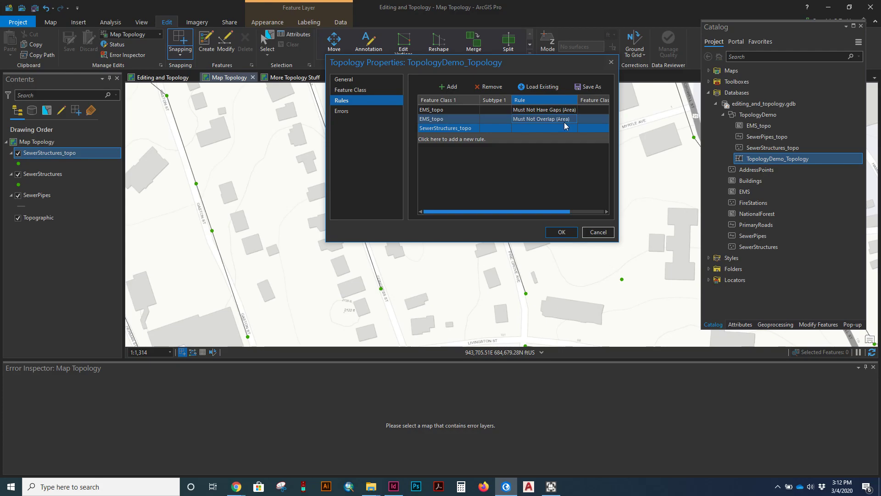
pyautogui.click(589, 129)
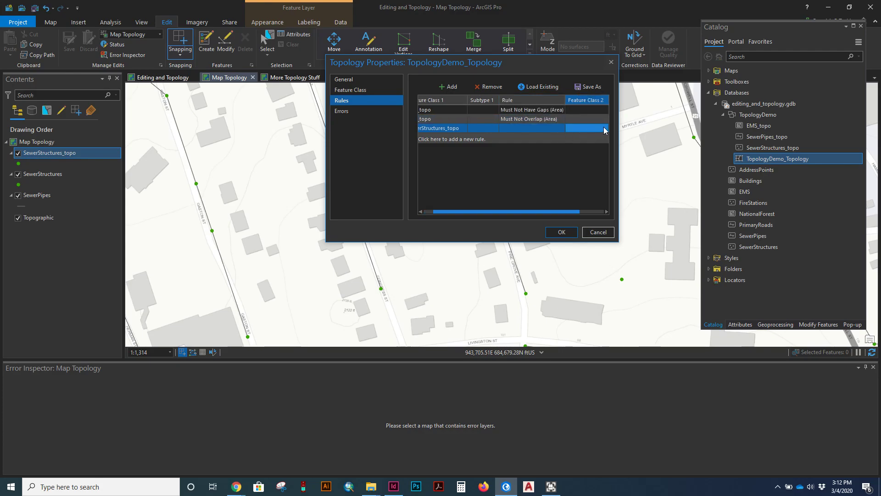
pyautogui.click(549, 127)
pyautogui.click(558, 126)
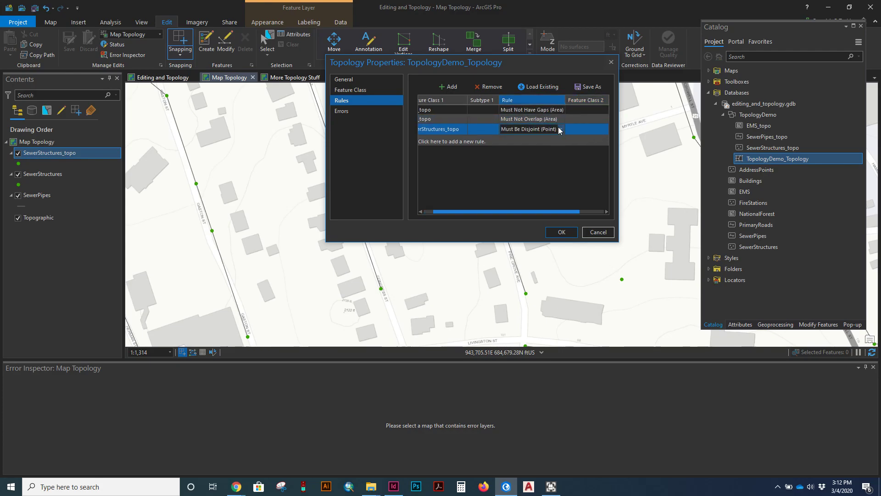
pyautogui.click(561, 129)
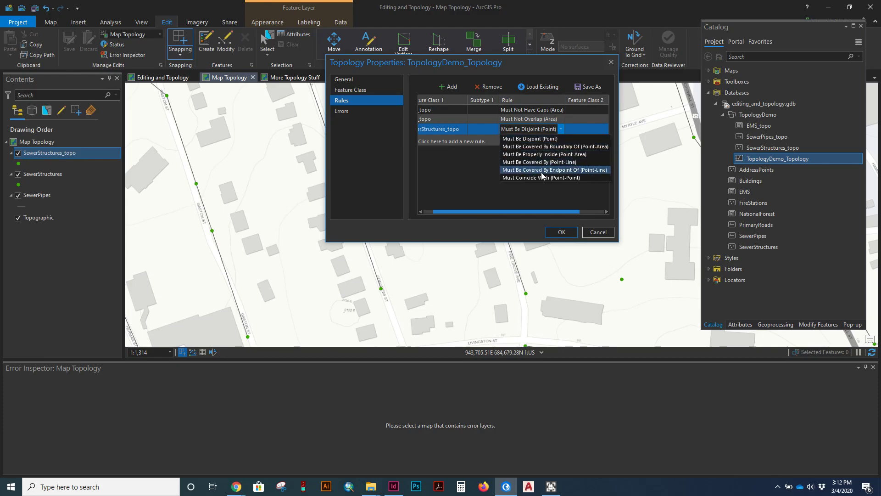
pyautogui.click(565, 170)
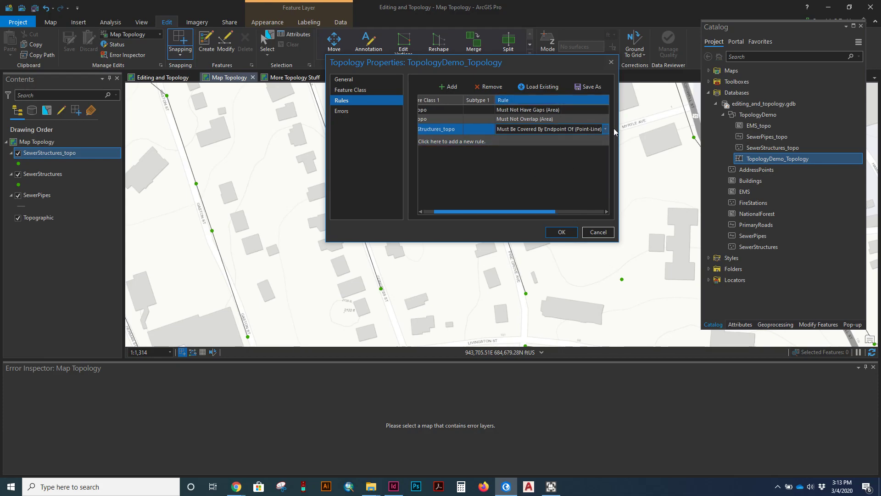
# Choose SewerPipes_topo as the second feature class of the SewerStructures_topo rule and accept the topology properties.
pyautogui.moveTo(619, 129); pyautogui.dragTo(748, 129)
pyautogui.click(663, 130)
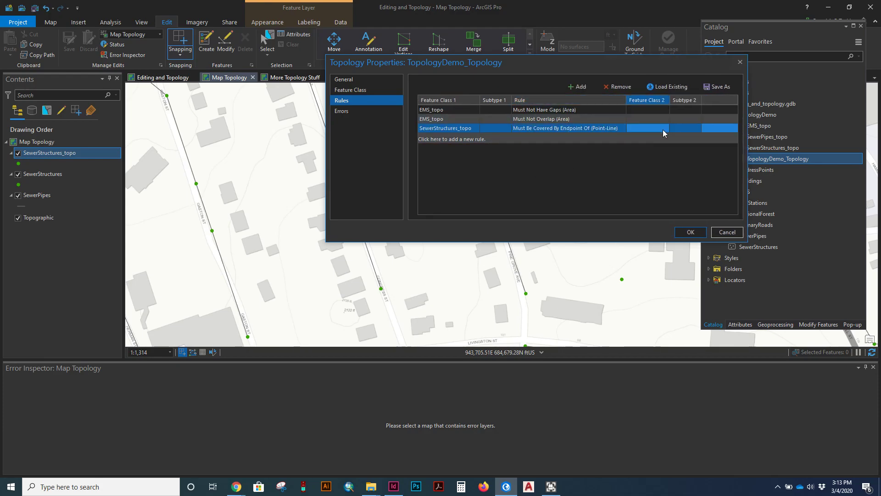
pyautogui.click(666, 129)
pyautogui.click(666, 129)
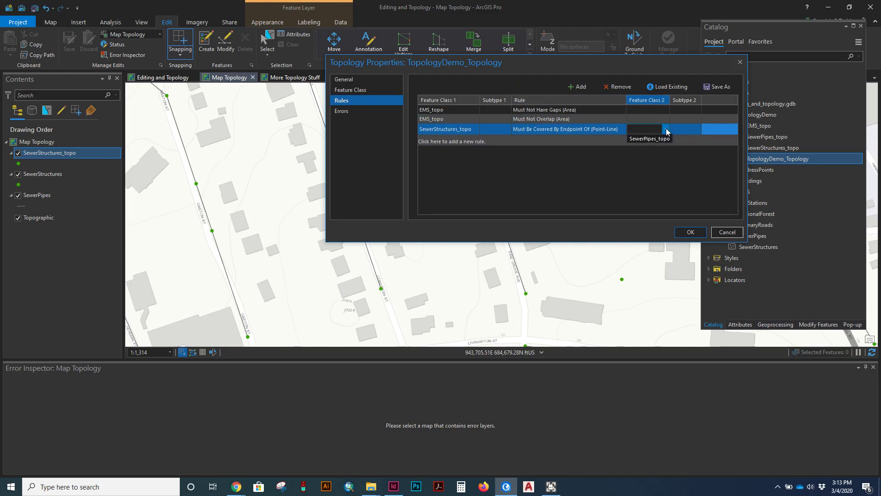
pyautogui.click(655, 138)
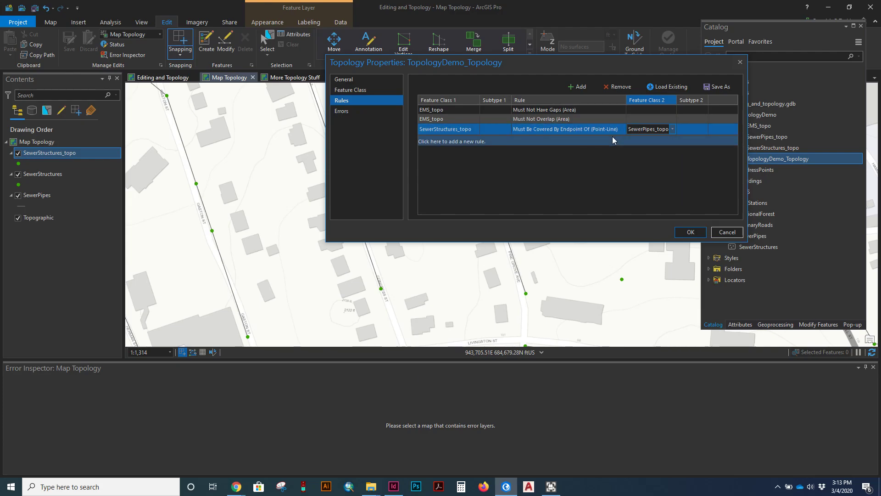
pyautogui.click(684, 233)
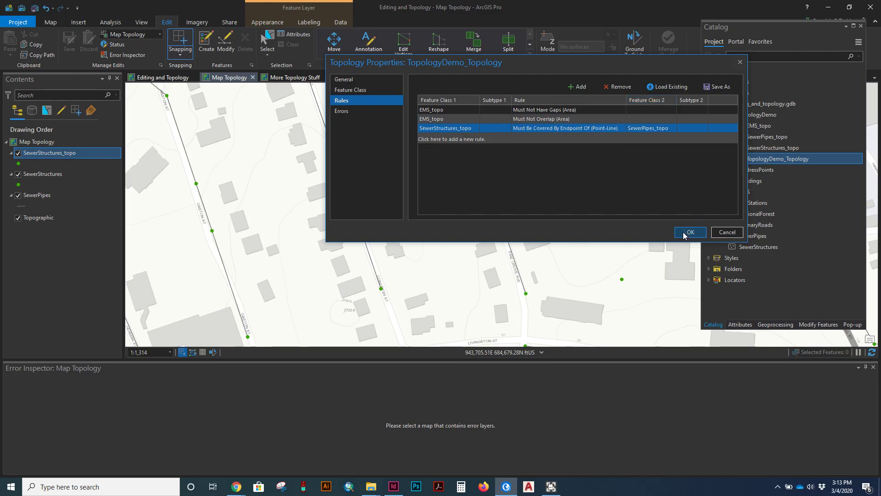
pyautogui.click(690, 232)
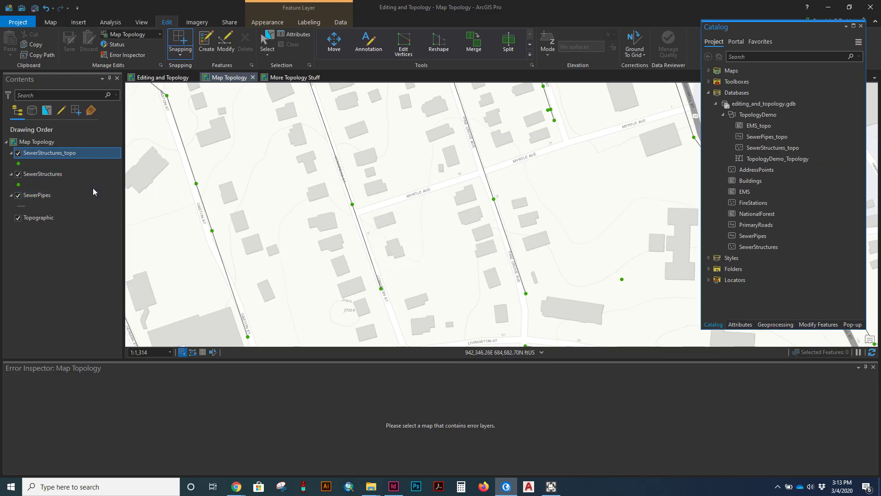
# Remove the SewerStructures, SewerPipes and SewerStructures_topo layers from Map Topology, leaving only the Topographic basemap.
pyautogui.click(36, 177)
pyautogui.keyDown('ctrl'); pyautogui.click(38, 196); pyautogui.keyUp('ctrl')
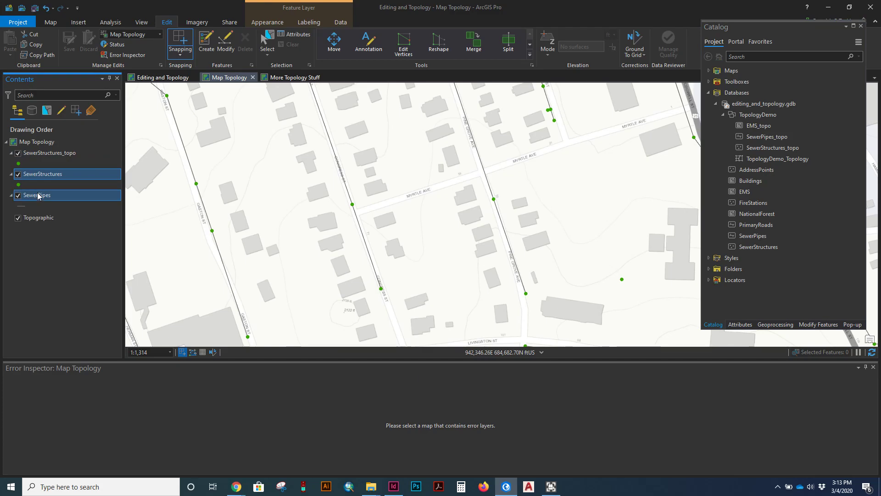
pyautogui.rightClick(39, 195)
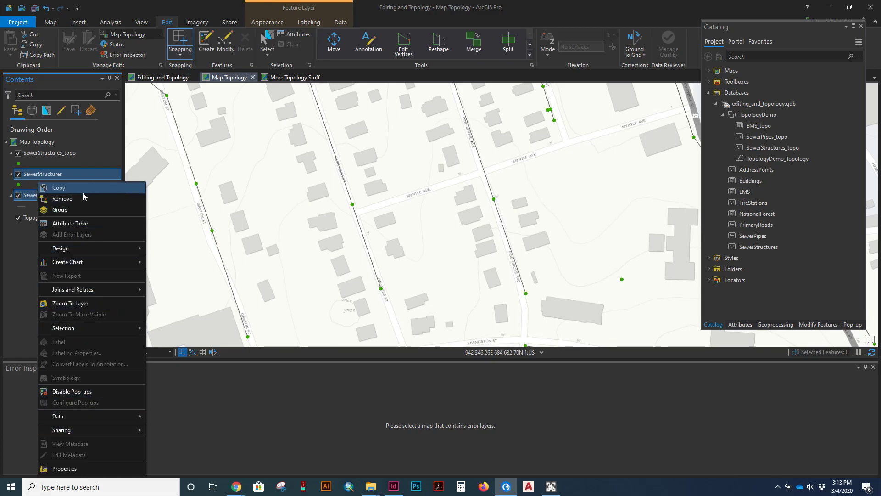
pyautogui.click(28, 175)
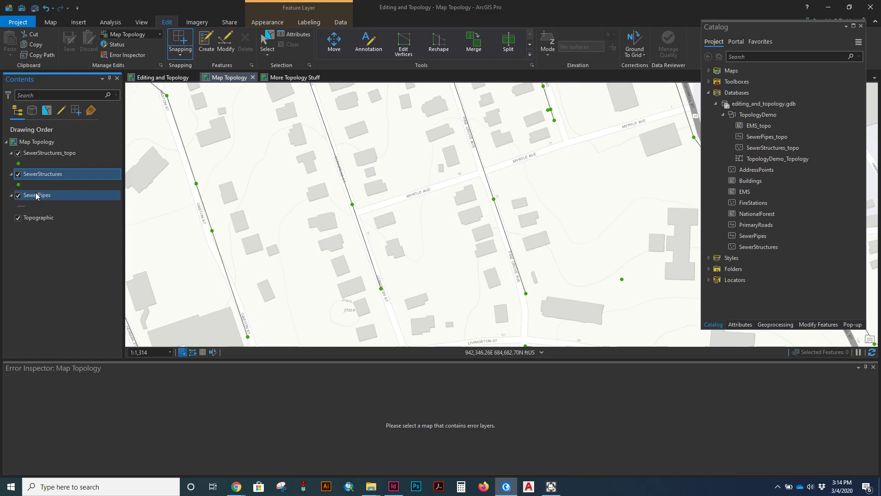
pyautogui.rightClick(37, 196)
pyautogui.click(61, 199)
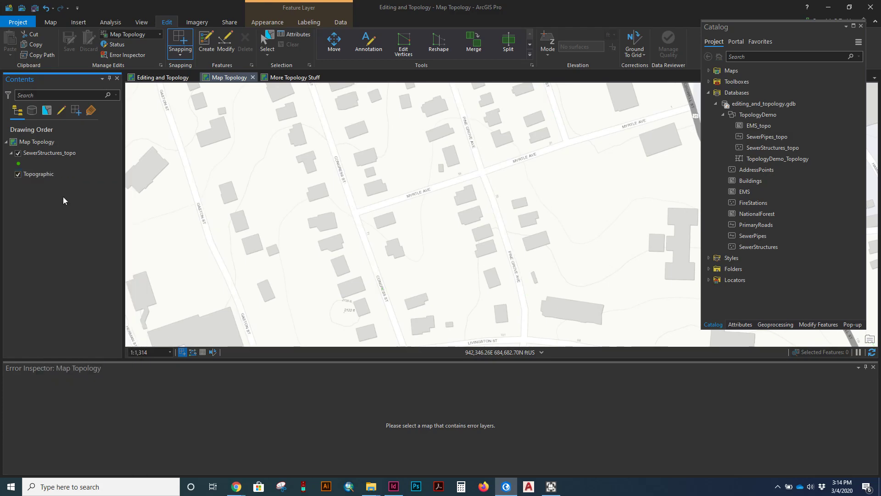
pyautogui.click(40, 152)
pyautogui.rightClick(51, 153)
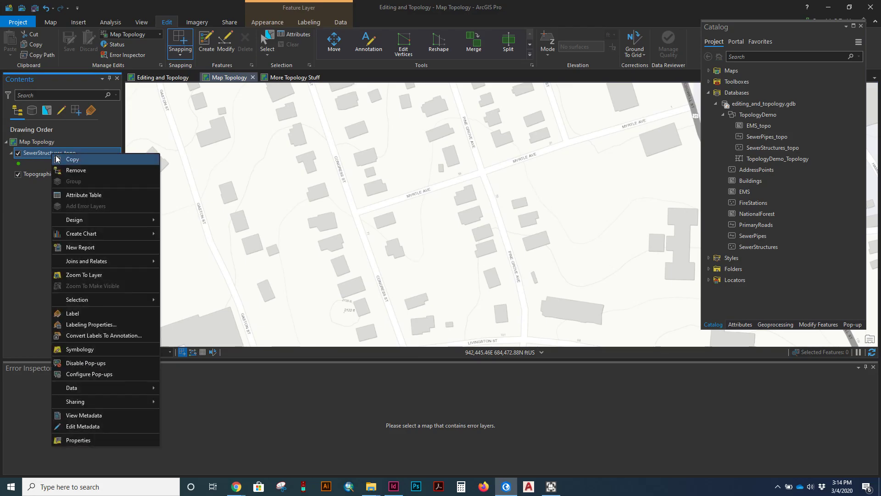
pyautogui.click(82, 172)
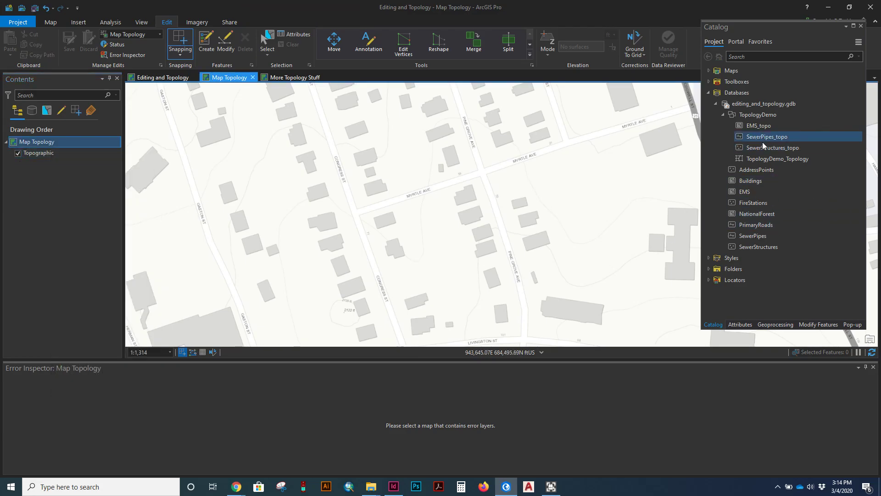
# Add TopologyDemo_Topology with its participating feature classes to the map and hide the EMS_topo layer.
pyautogui.moveTo(773, 160); pyautogui.dragTo(534, 194)
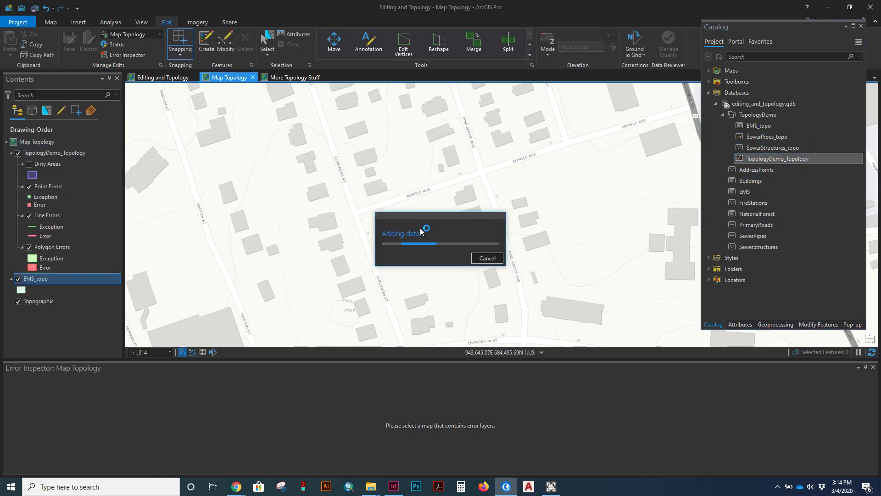
pyautogui.scroll(-5, 309, 199)
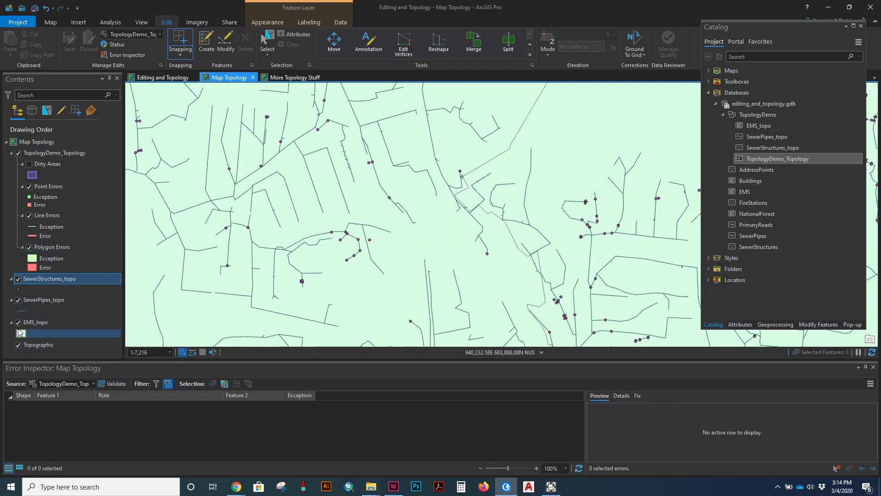
pyautogui.keyDown('ctrl'); pyautogui.click(25, 324); pyautogui.keyUp('ctrl')
pyautogui.click(18, 323)
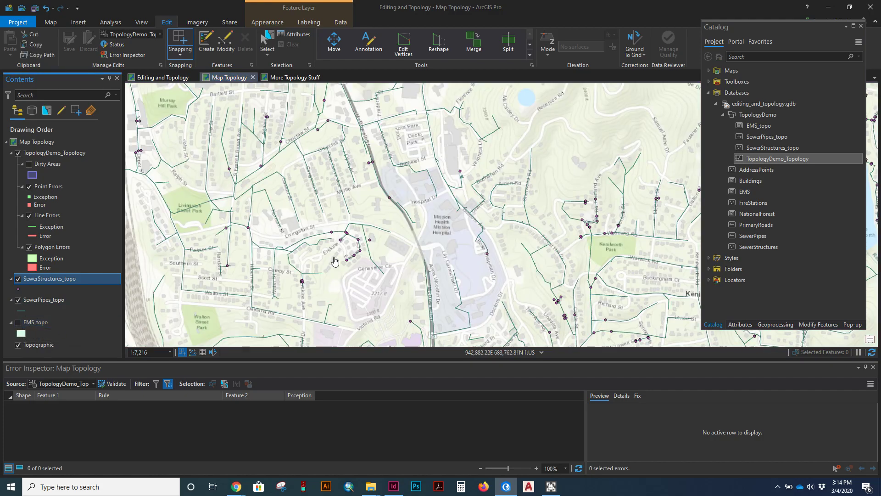
# Symbolize SewerStructures_topo with the Circle 1 point symbol in green at 5 pt.
pyautogui.click(19, 289)
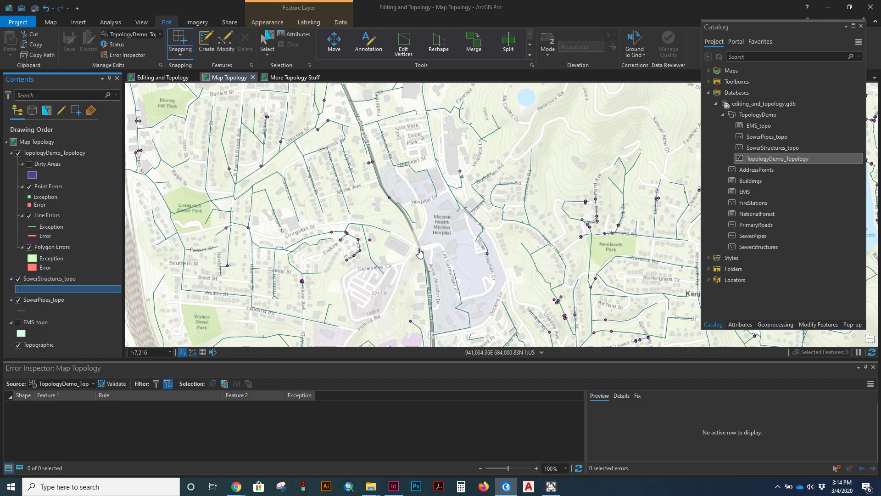
pyautogui.click(20, 289)
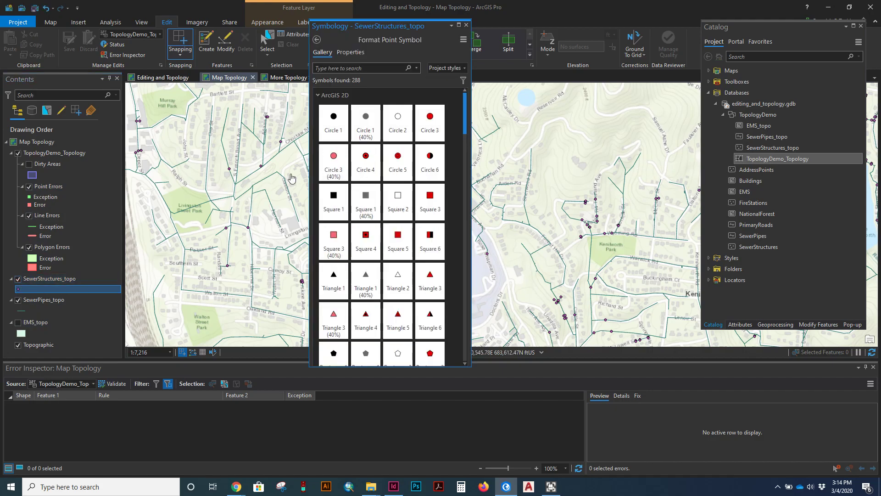
pyautogui.click(334, 120)
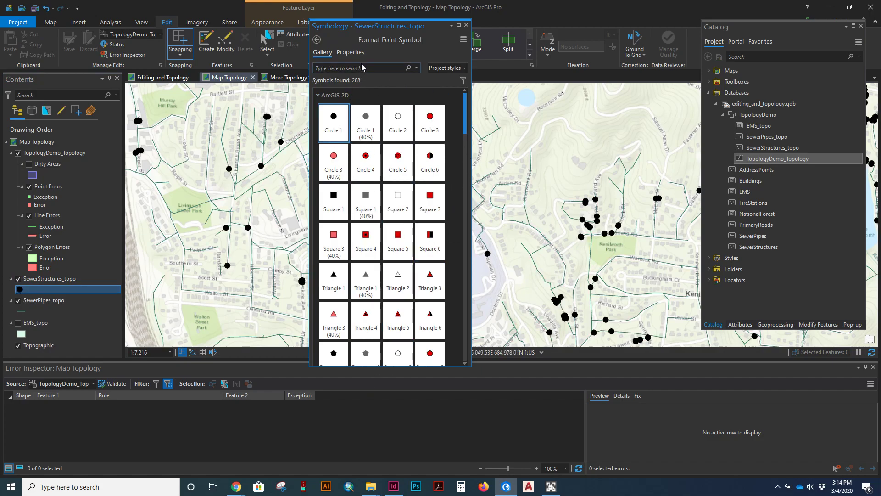
pyautogui.click(347, 54)
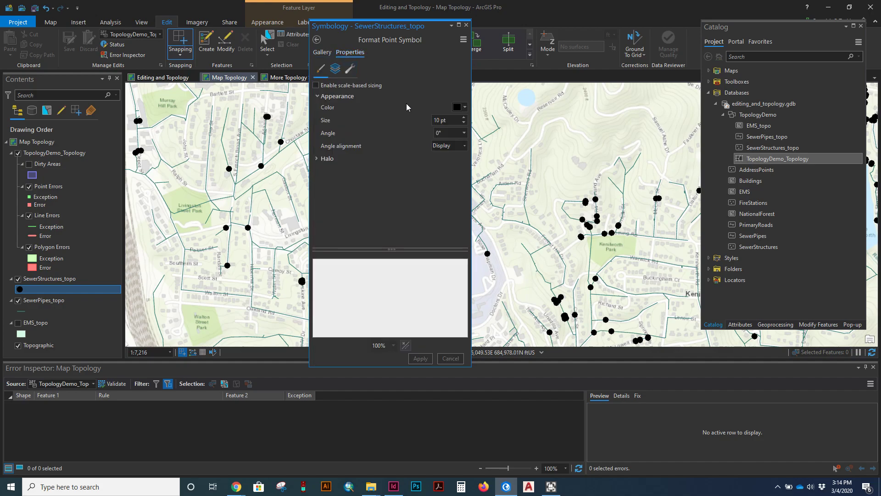
pyautogui.click(464, 123)
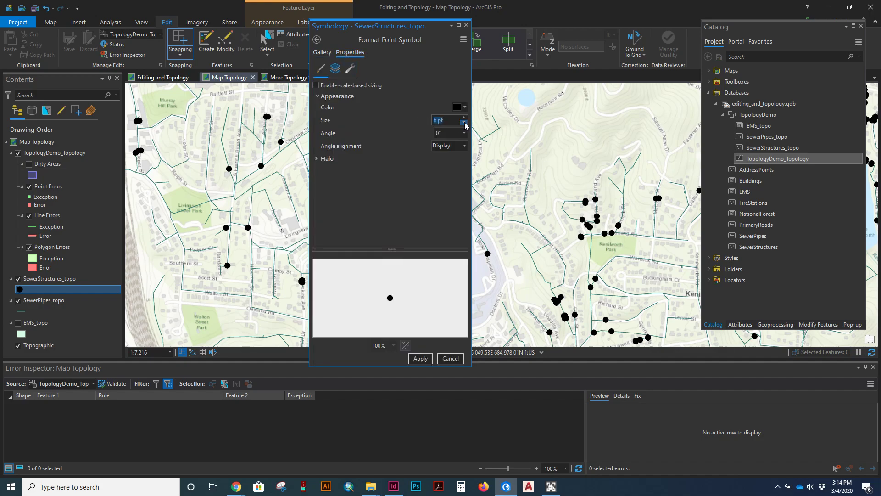
pyautogui.click(462, 106)
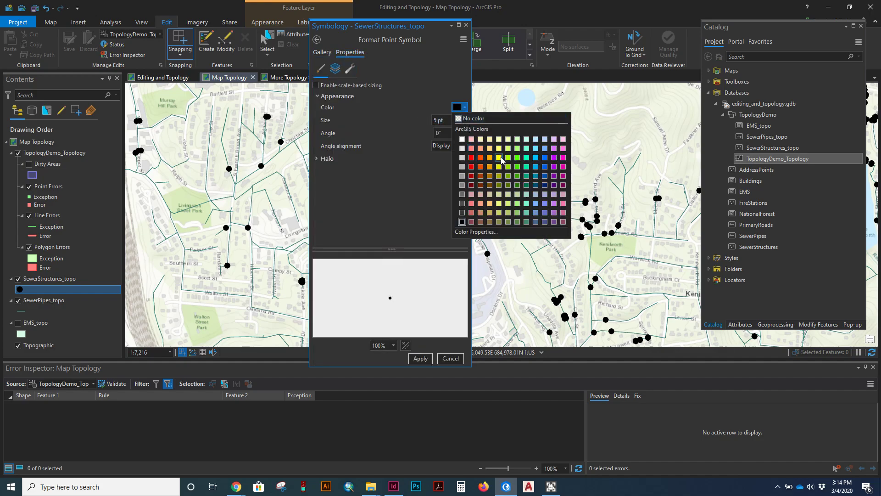
pyautogui.click(508, 176)
pyautogui.click(432, 362)
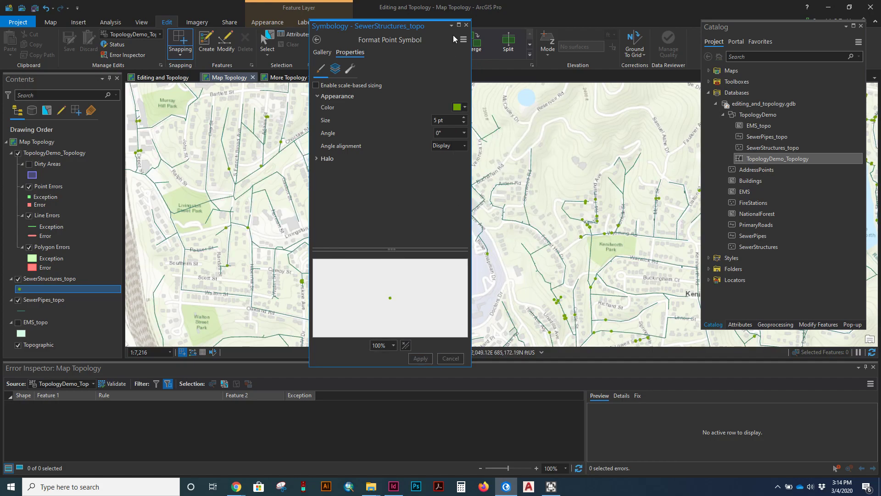
pyautogui.click(467, 26)
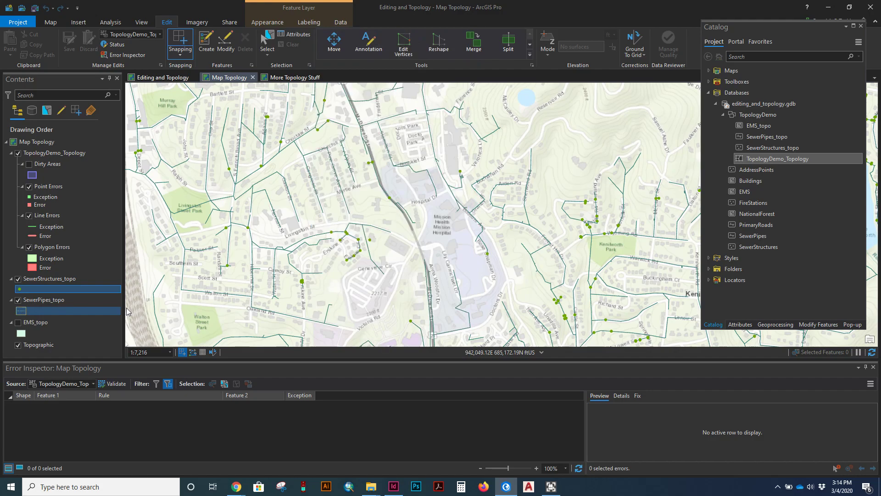
# Symbolize SewerPipes_topo with a black line and close the symbology settings.
pyautogui.click(81, 313)
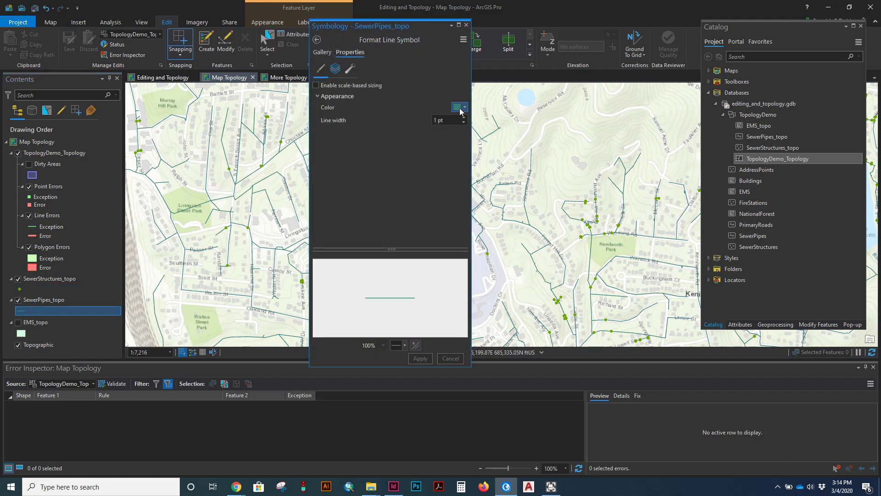
pyautogui.click(460, 108)
pyautogui.click(462, 213)
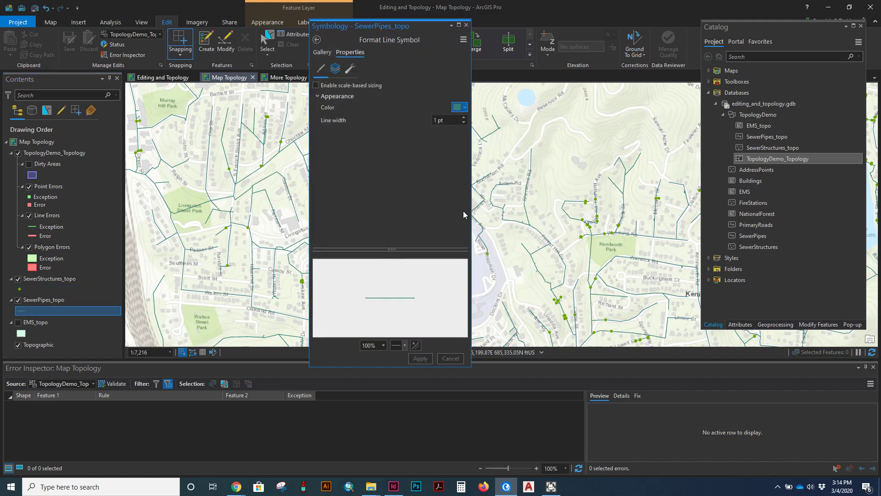
pyautogui.click(421, 359)
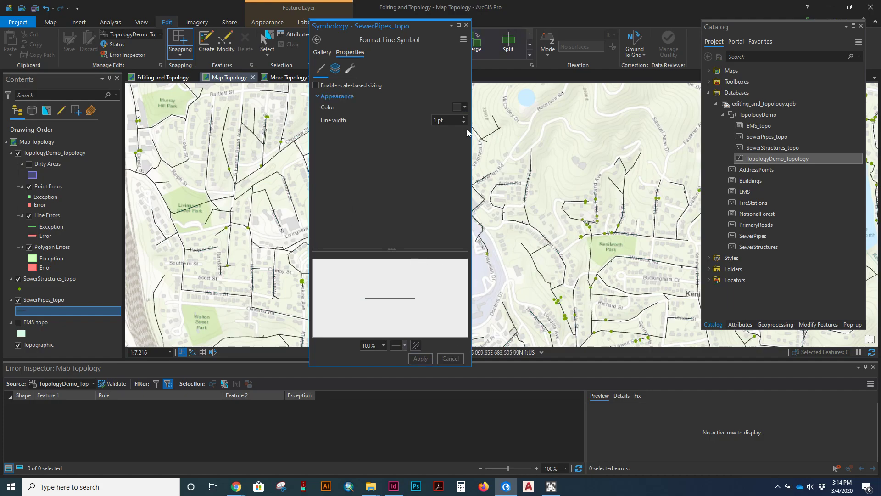
pyautogui.click(466, 26)
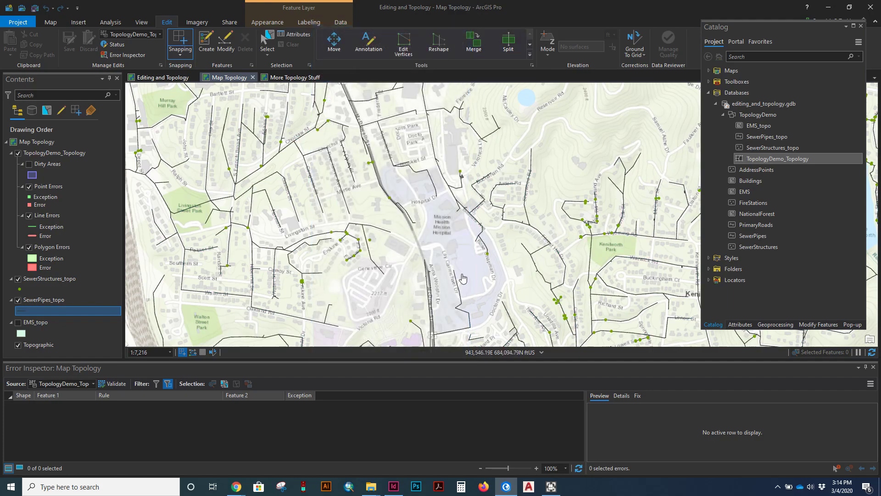
# Validate TopologyDemo_Topology over the sewer network around the river at a scale of 1:35,635.
pyautogui.scroll(3, 351, 229)
pyautogui.scroll(-3, 351, 230)
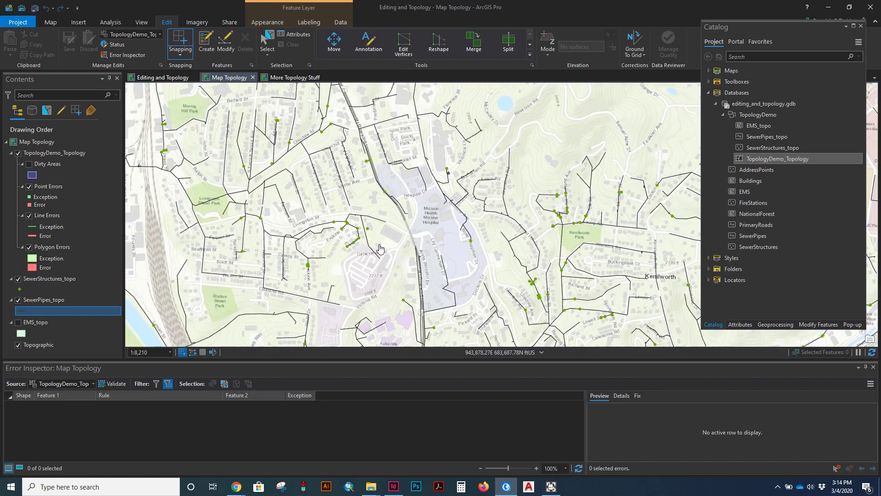
pyautogui.scroll(-4, 259, 226)
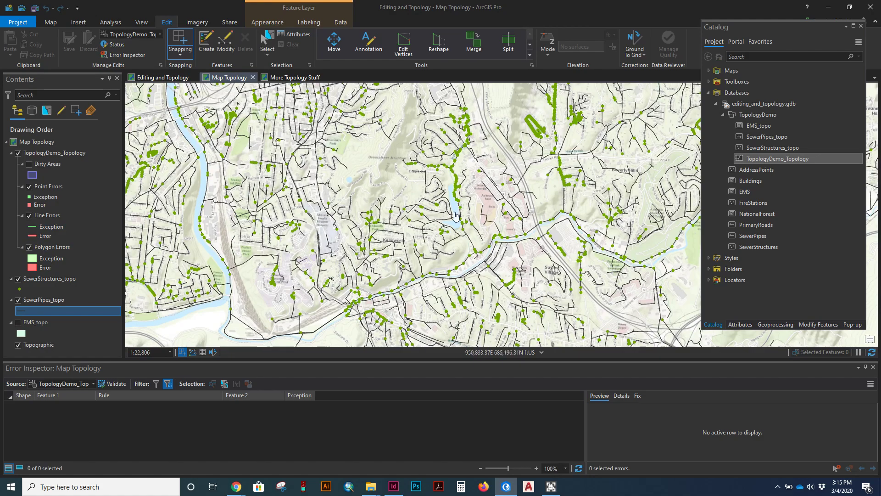
pyautogui.scroll(-2, 426, 199)
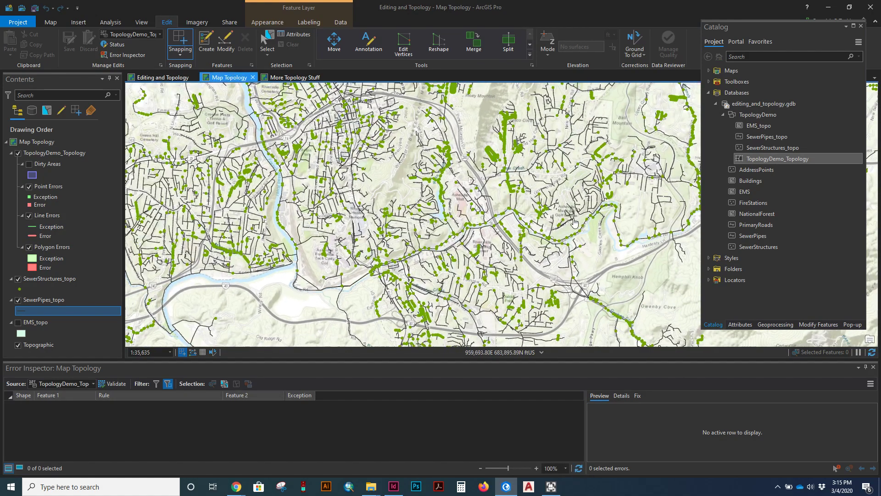
pyautogui.moveTo(294, 233); pyautogui.dragTo(318, 243)
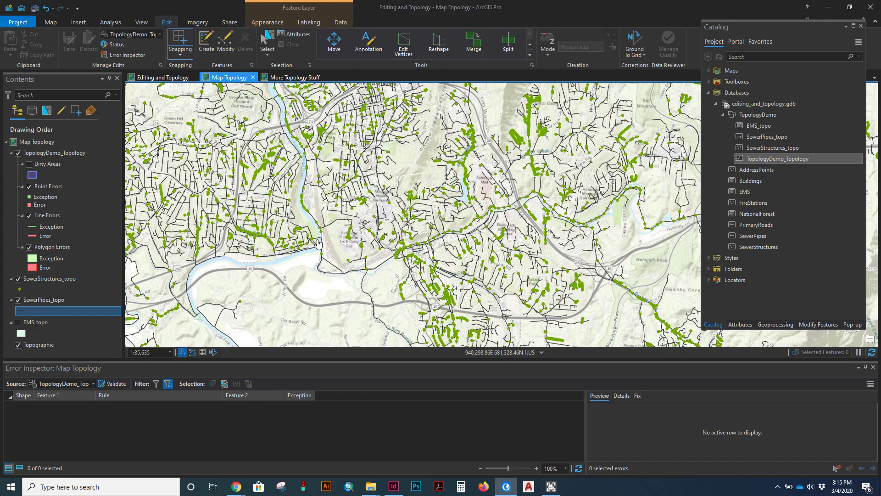
pyautogui.scroll(-2, 319, 244)
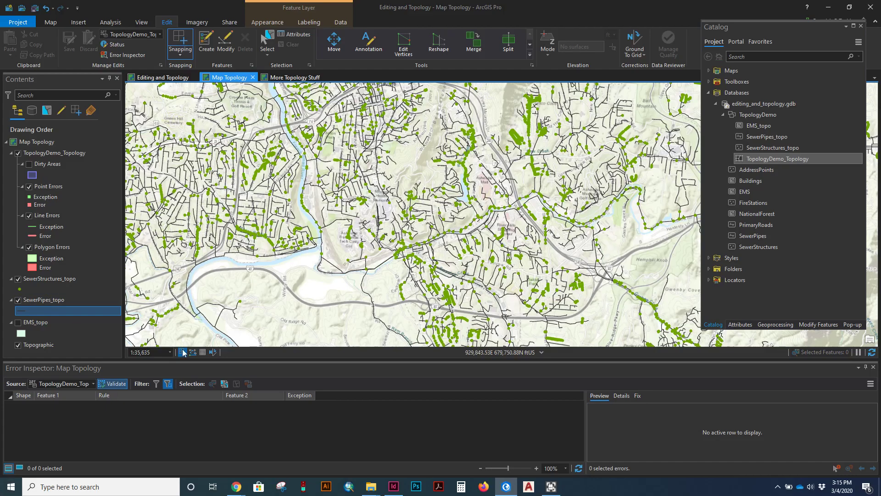
pyautogui.scroll(-2, 366, 170)
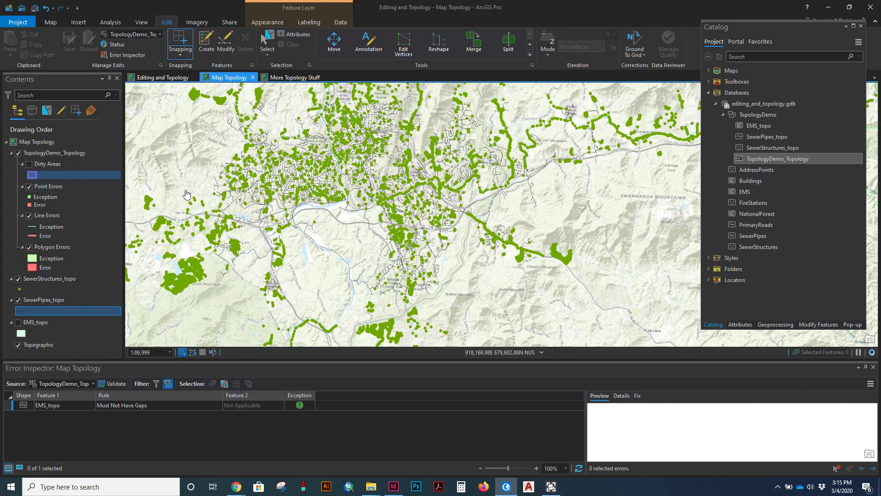
pyautogui.scroll(-1, 362, 170)
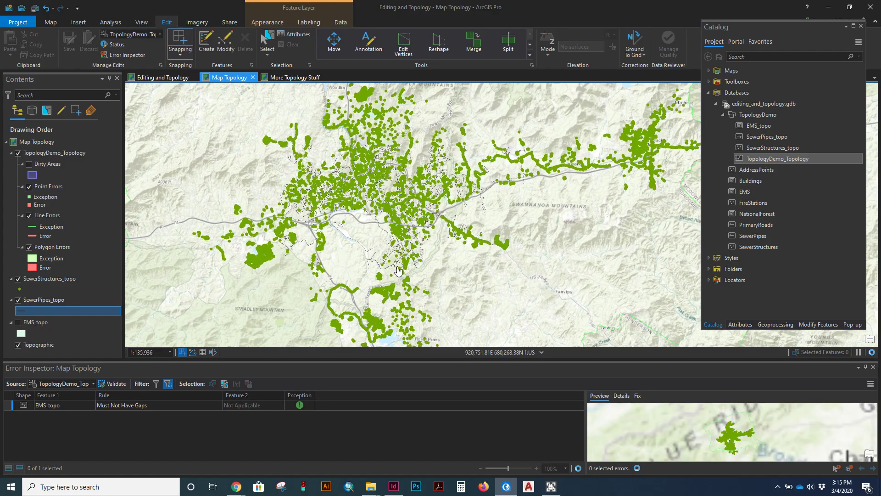
pyautogui.scroll(2, 346, 155)
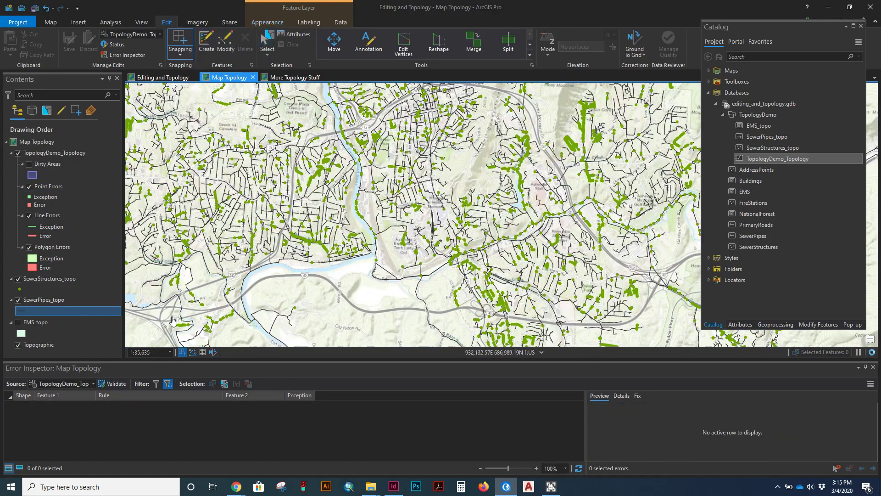
pyautogui.click(113, 387)
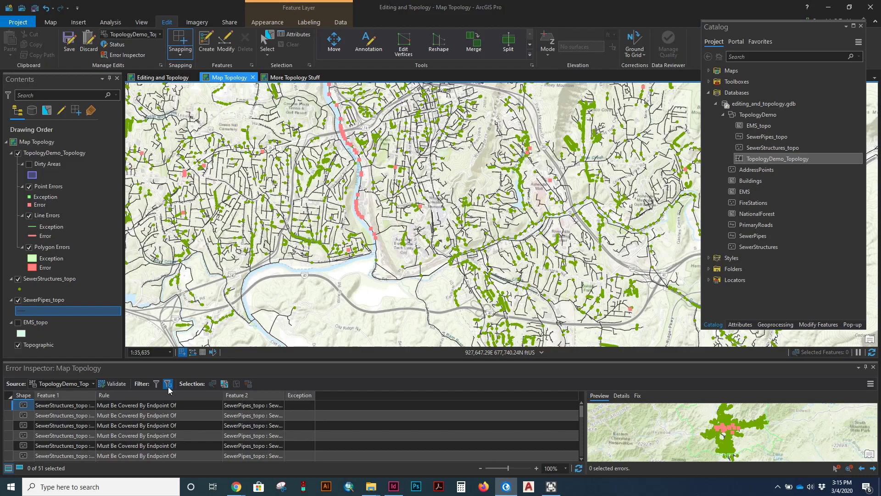
# Select the sewer pipe along Lyman St that runs through the structure point errors near Foundy St.
pyautogui.scroll(3, 354, 228)
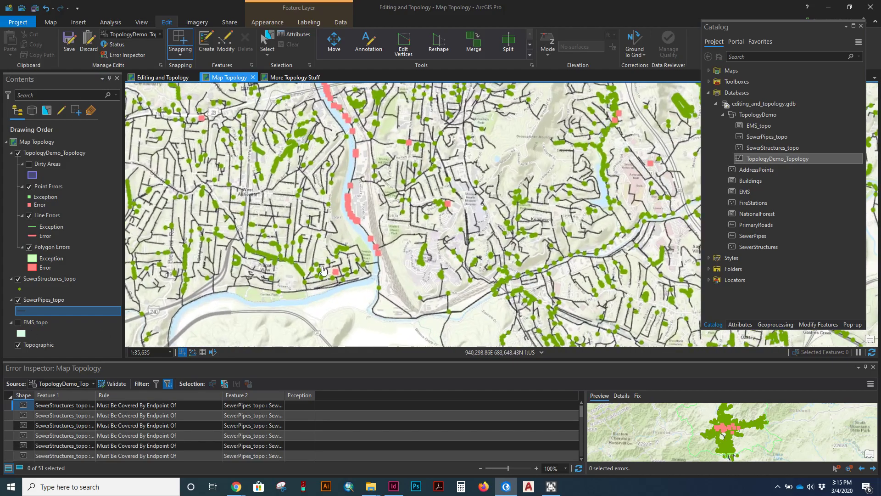
pyautogui.scroll(5, 349, 228)
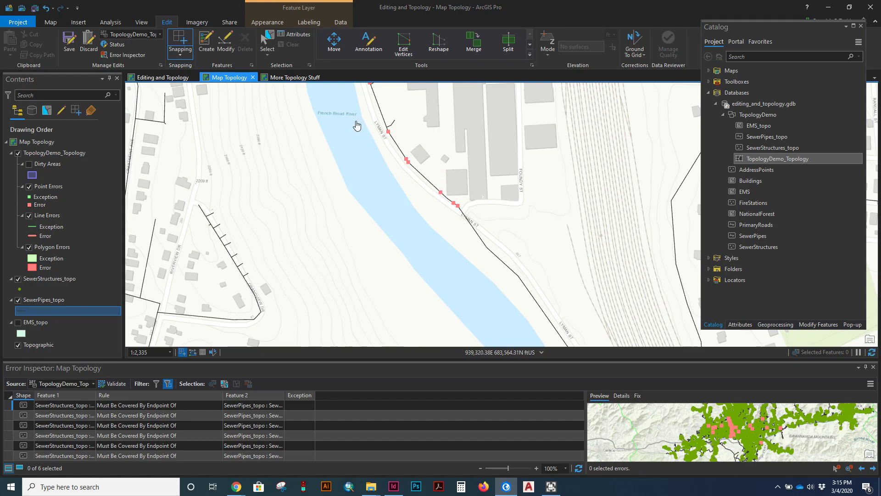
pyautogui.scroll(2, 374, 202)
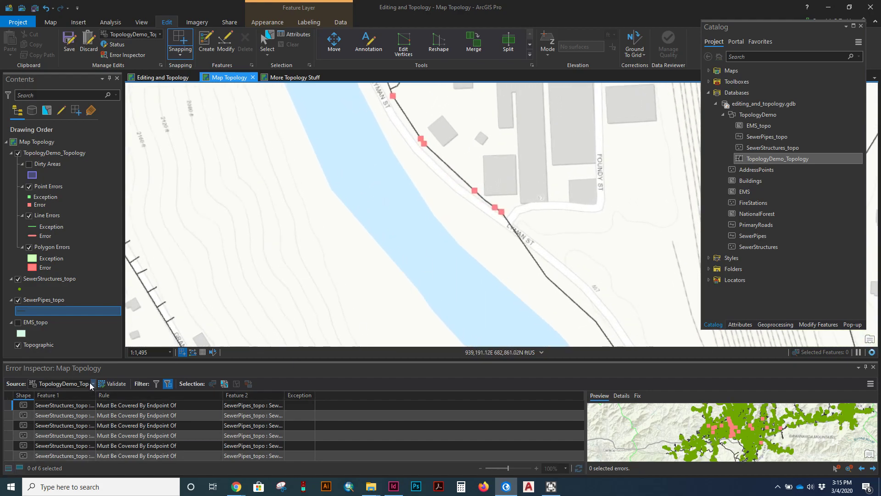
pyautogui.scroll(2, 431, 265)
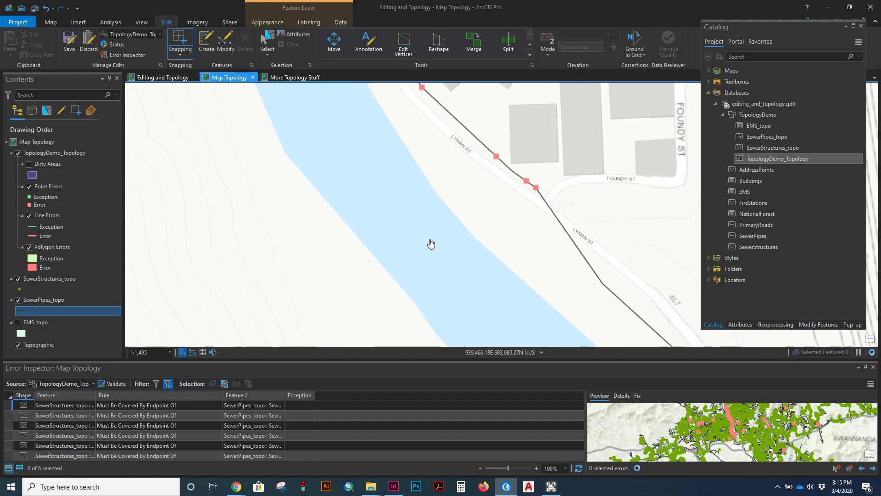
pyautogui.scroll(-2, 431, 232)
pyautogui.click(267, 42)
pyautogui.click(449, 152)
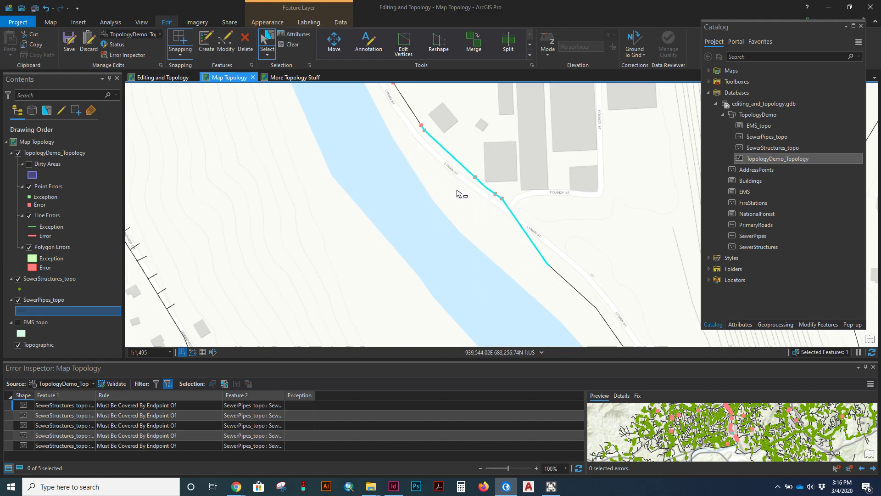
pyautogui.scroll(-2, 460, 191)
pyautogui.scroll(3, 460, 191)
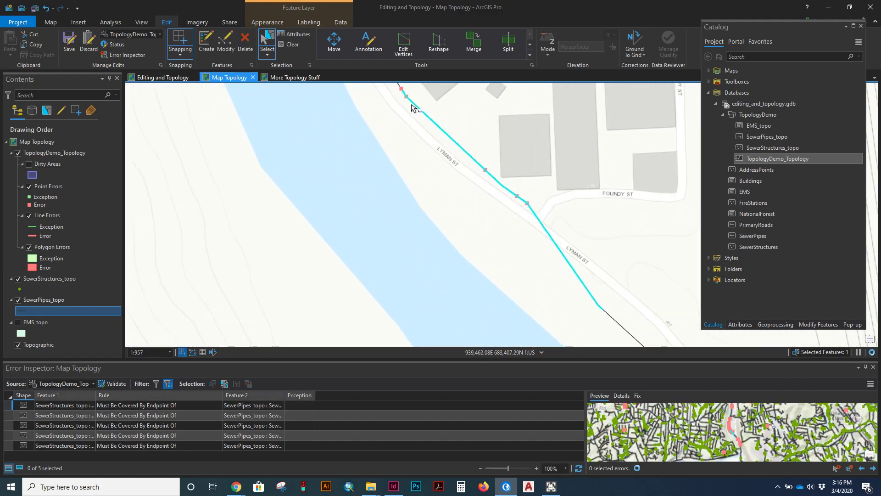
pyautogui.click(532, 249)
pyautogui.click(545, 228)
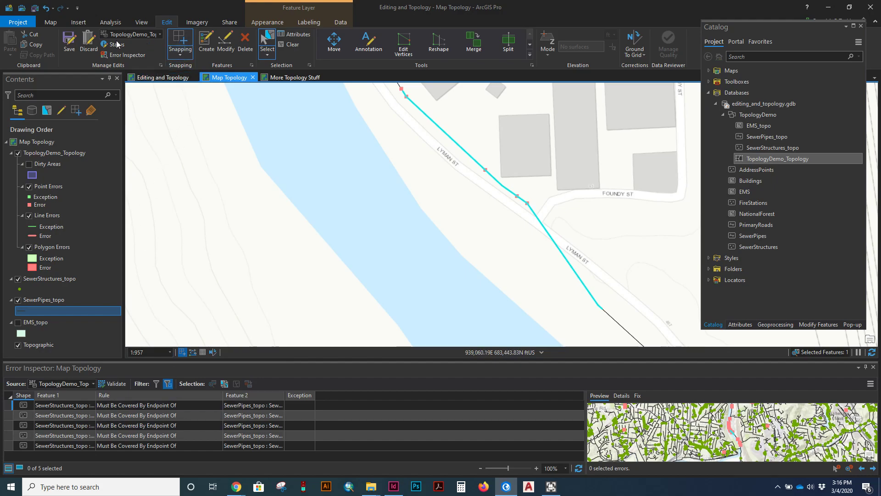
# Split the selected Lyman St pipe at the two error points near Foundy St and the northwestern one, and clear the selection.
pyautogui.click(68, 43)
pyautogui.click(508, 43)
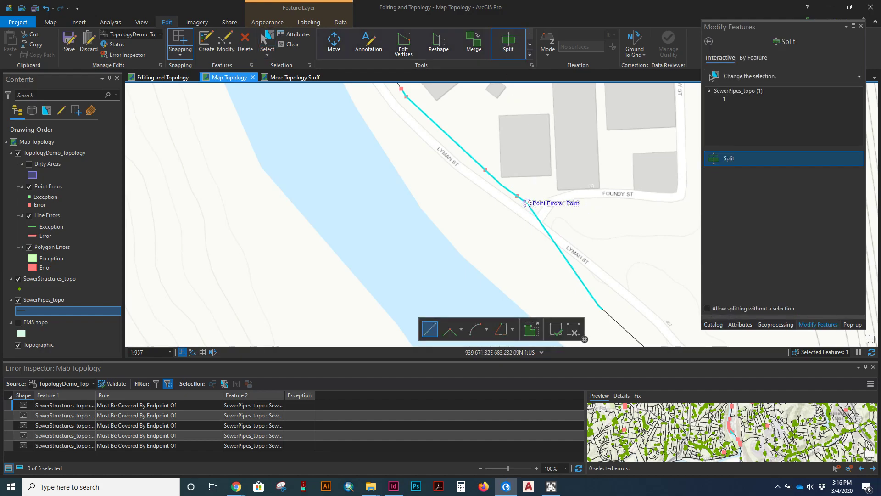
pyautogui.click(527, 203)
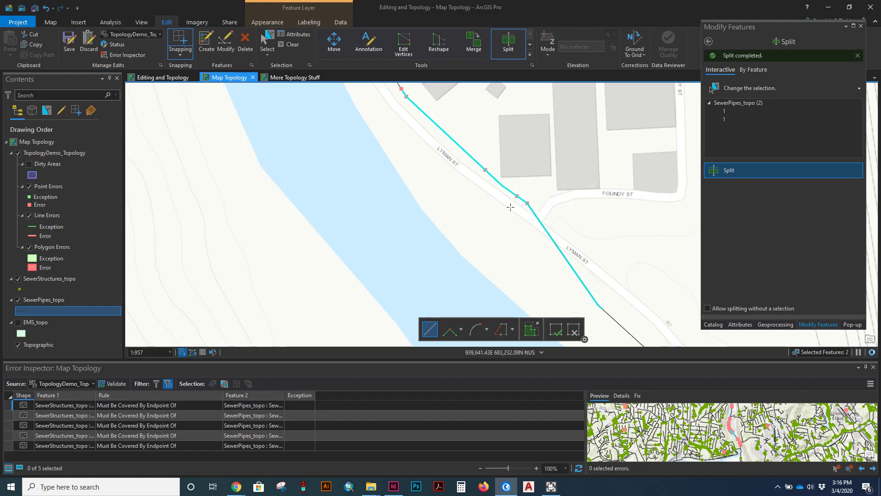
pyautogui.click(518, 196)
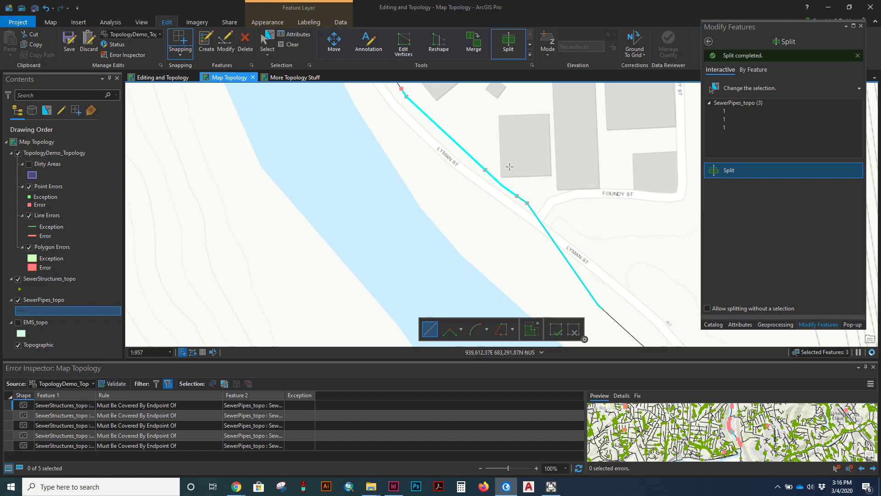
pyautogui.click(408, 101)
pyautogui.click(282, 48)
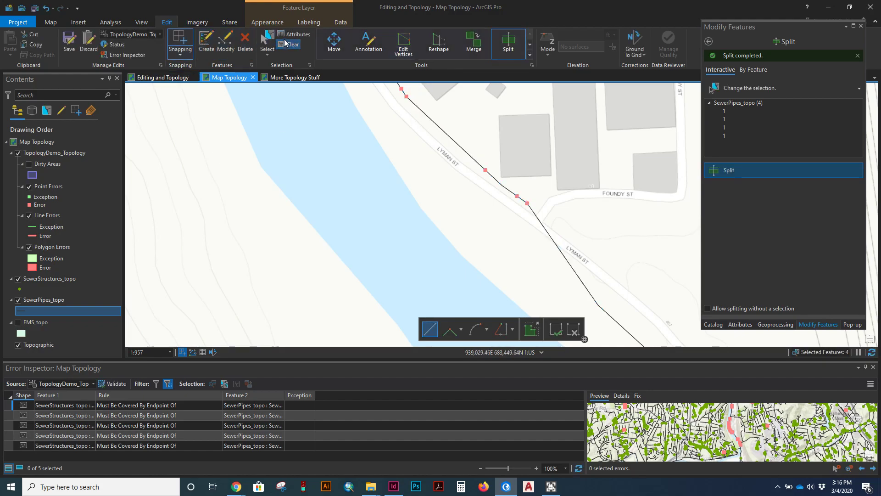
# Select the split pipe segments along Lyman St one by one to check where each begins and ends.
pyautogui.click(441, 135)
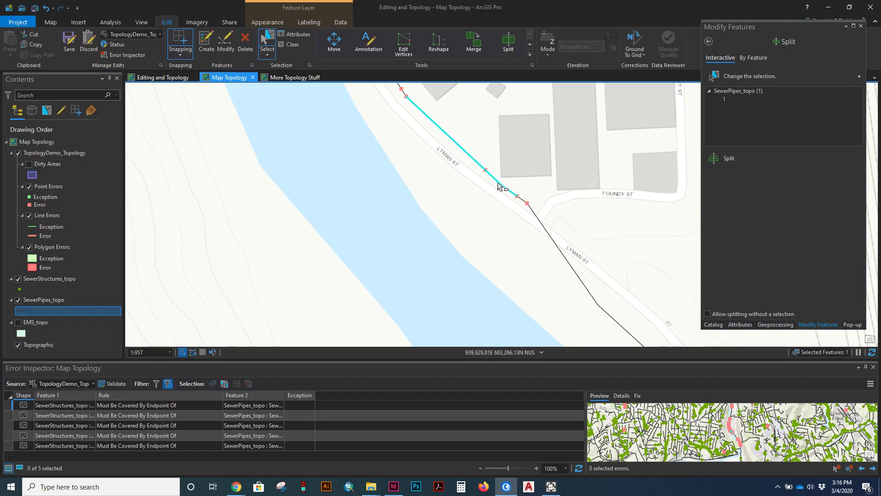
pyautogui.click(523, 200)
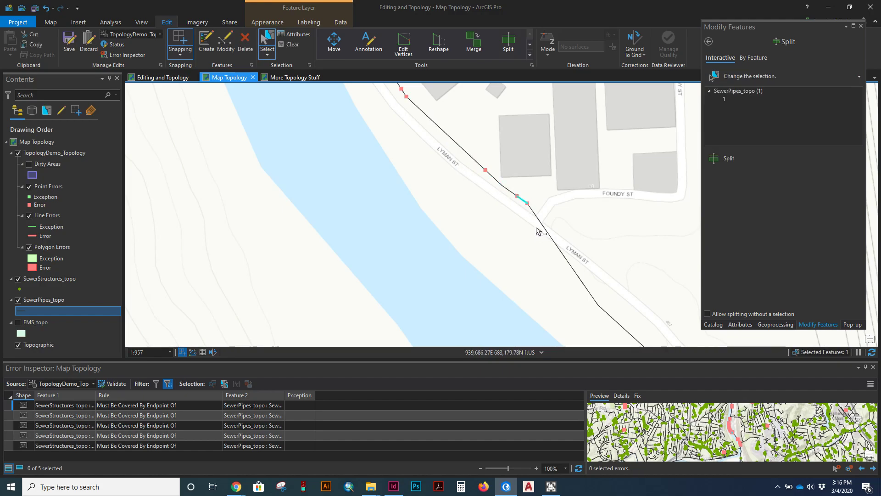
pyautogui.click(543, 224)
# Split the long middle pipe segment at the error point beside Lyman St, northwest of Foundy St.
pyautogui.click(508, 191)
pyautogui.click(508, 45)
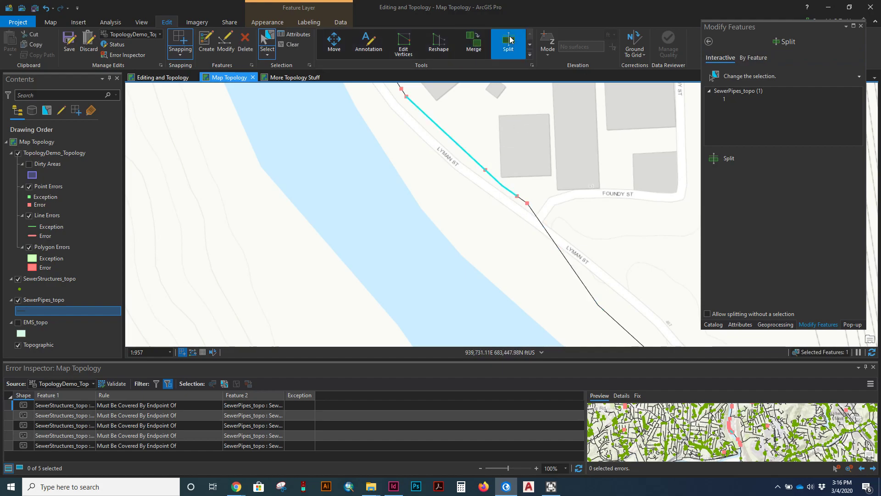
pyautogui.click(496, 189)
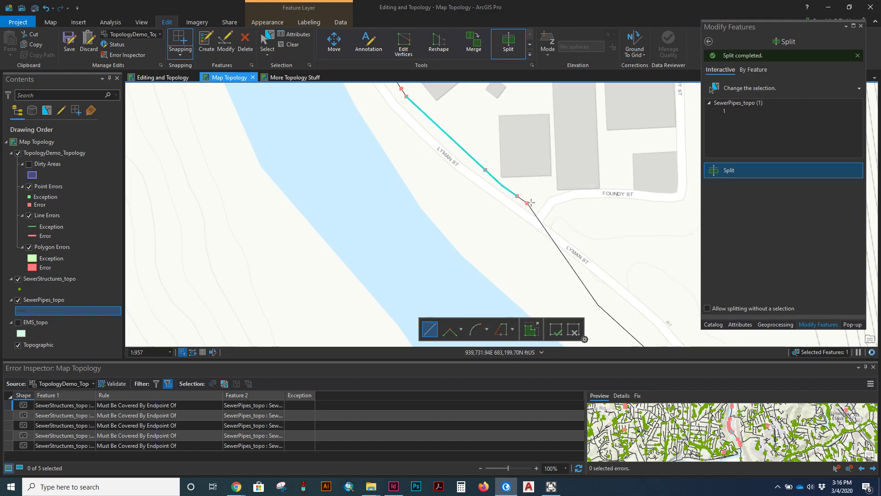
pyautogui.scroll(3, 482, 178)
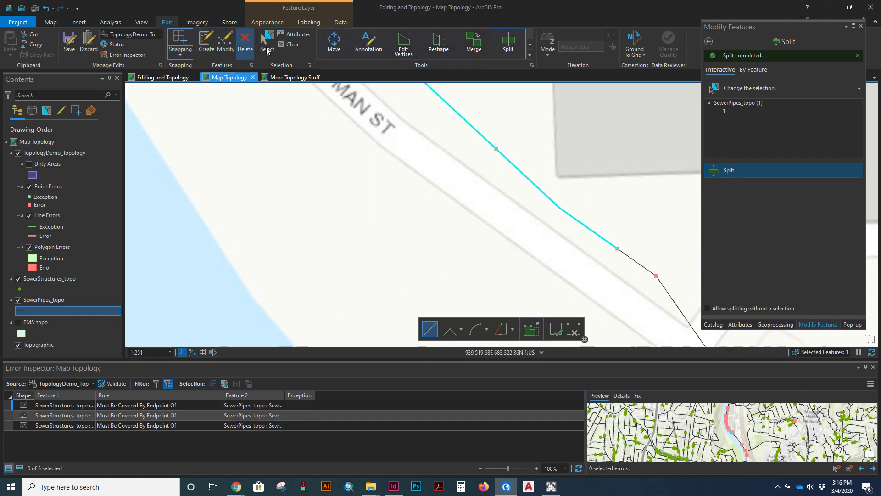
pyautogui.click(496, 149)
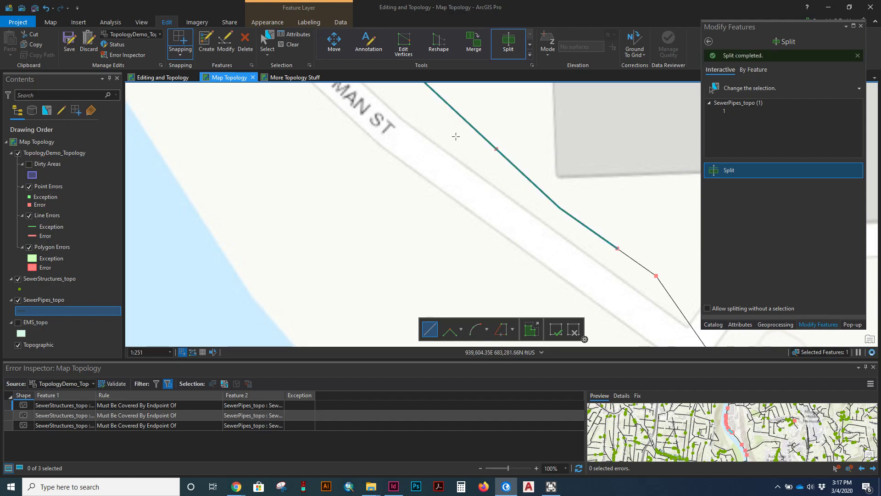
# Examine the middle error point up close and select the adjoining pipe segments to check the splits.
pyautogui.click(271, 45)
pyautogui.click(497, 150)
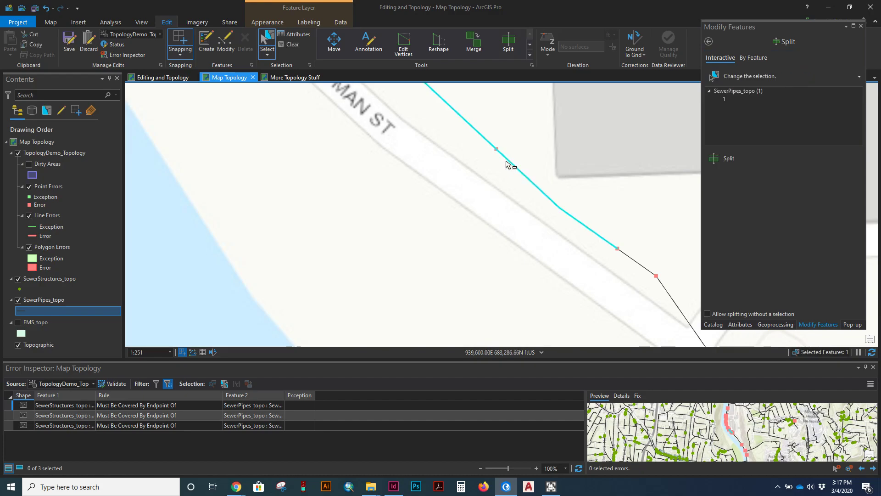
pyautogui.scroll(4, 508, 163)
pyautogui.scroll(-3, 473, 137)
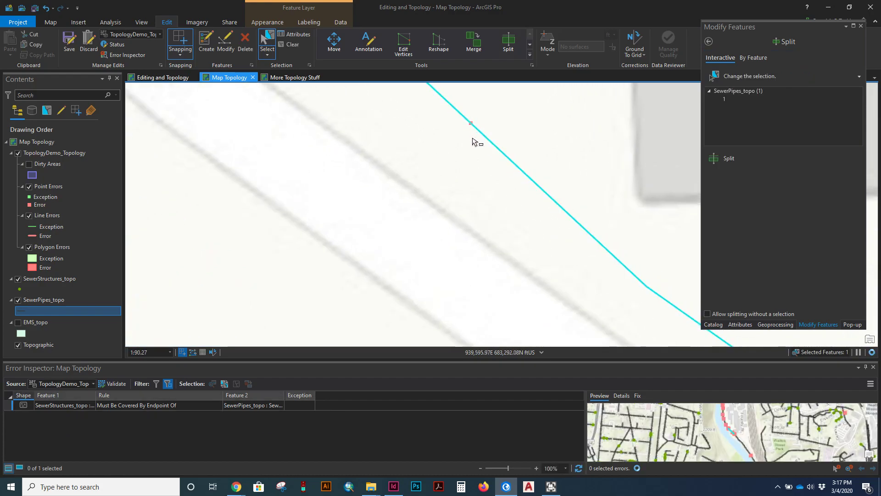
pyautogui.scroll(-2, 472, 146)
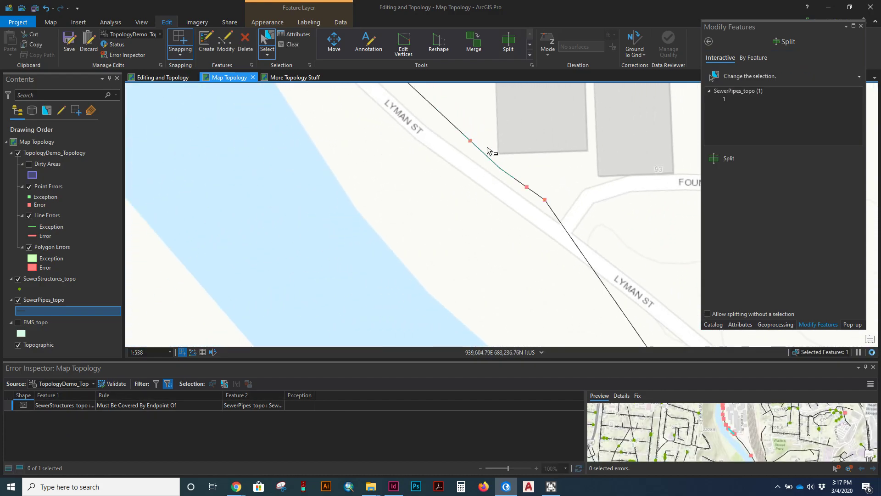
pyautogui.moveTo(480, 189); pyautogui.dragTo(458, 264)
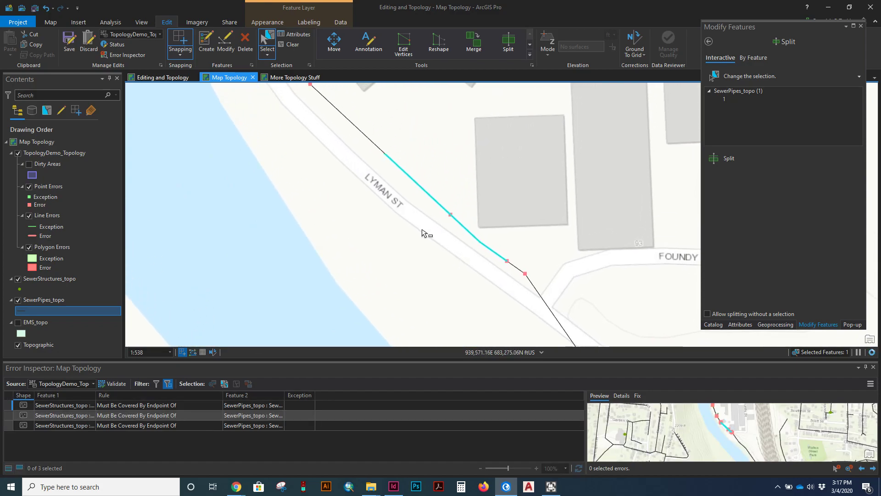
pyautogui.scroll(-2, 424, 235)
pyautogui.click(480, 257)
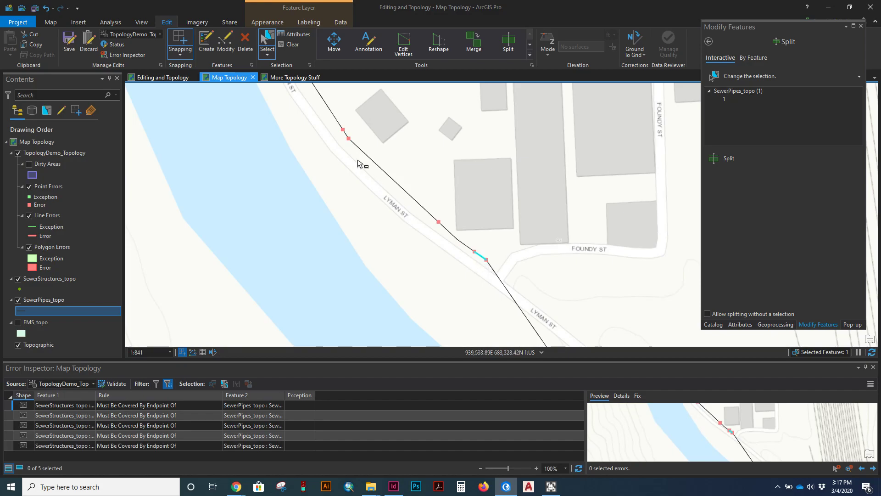
# Select the short northwestern pipe segment along Lyman St to check it, and validate the topology.
pyautogui.click(342, 135)
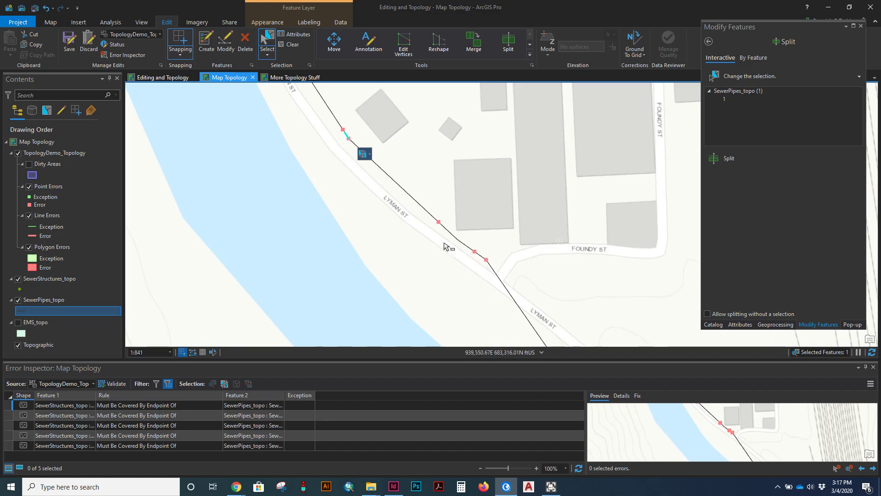
pyautogui.click(117, 384)
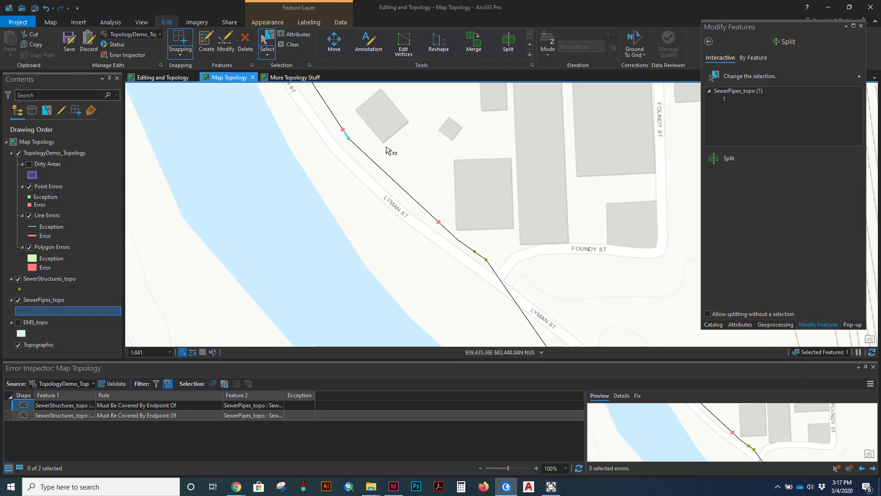
pyautogui.click(367, 125)
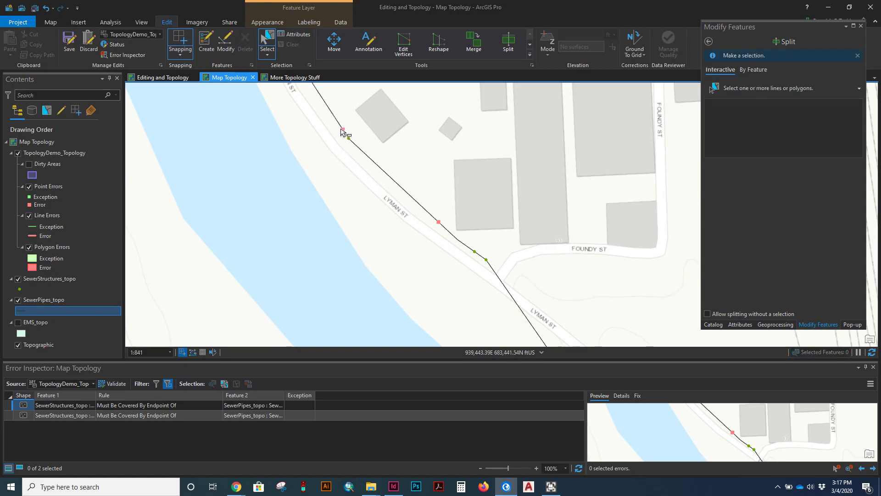
# Select the northwesternmost of the Lyman St point errors and show its available fixes in an enlarged Error Inspector.
pyautogui.click(347, 130)
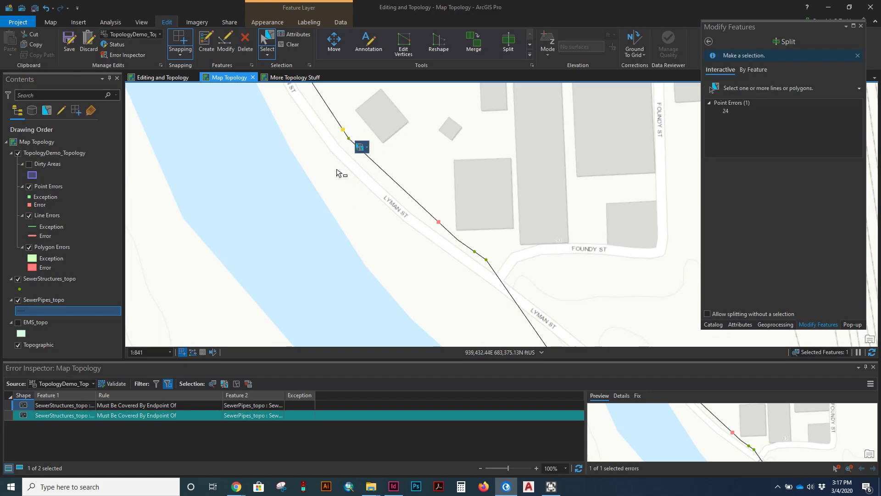
pyautogui.click(9, 416)
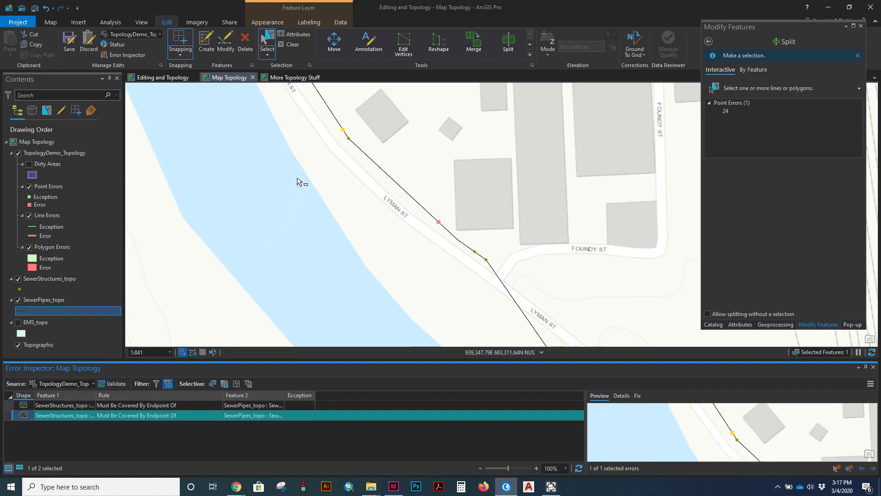
pyautogui.click(638, 396)
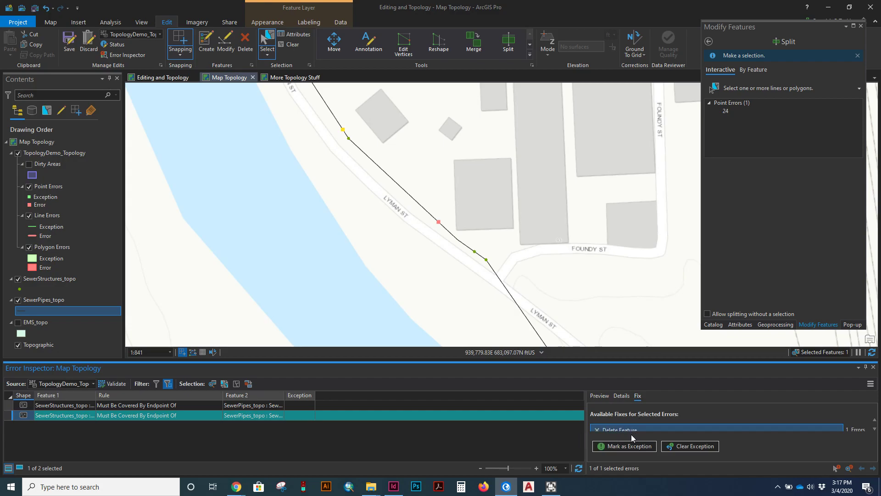
pyautogui.moveTo(682, 361); pyautogui.dragTo(683, 298)
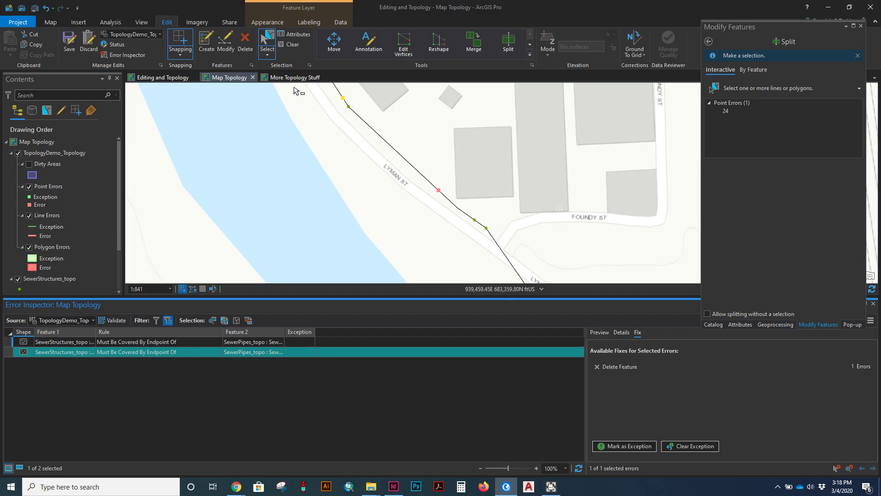
# Clear the error selection and hide the TopologyDemo_Topology layer to expose the sewer structure beneath the northwestern Lyman St error.
pyautogui.moveTo(315, 100); pyautogui.dragTo(425, 201)
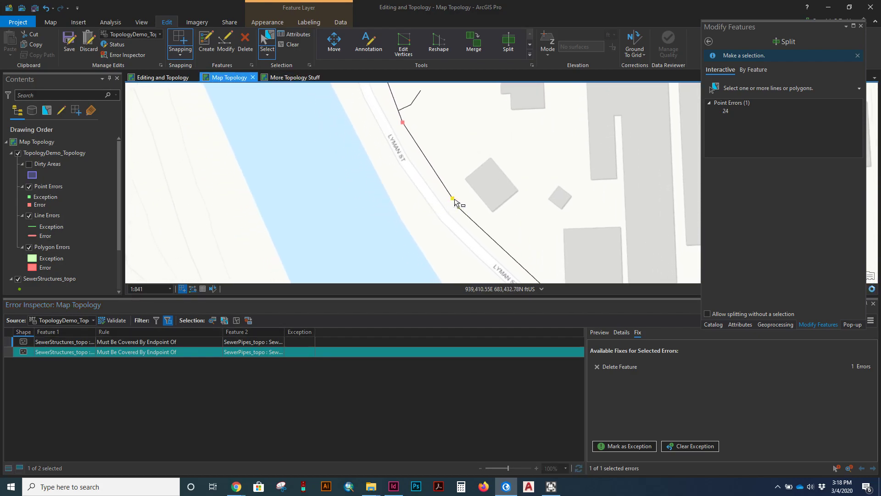
pyautogui.scroll(3, 456, 199)
pyautogui.scroll(1, 337, 189)
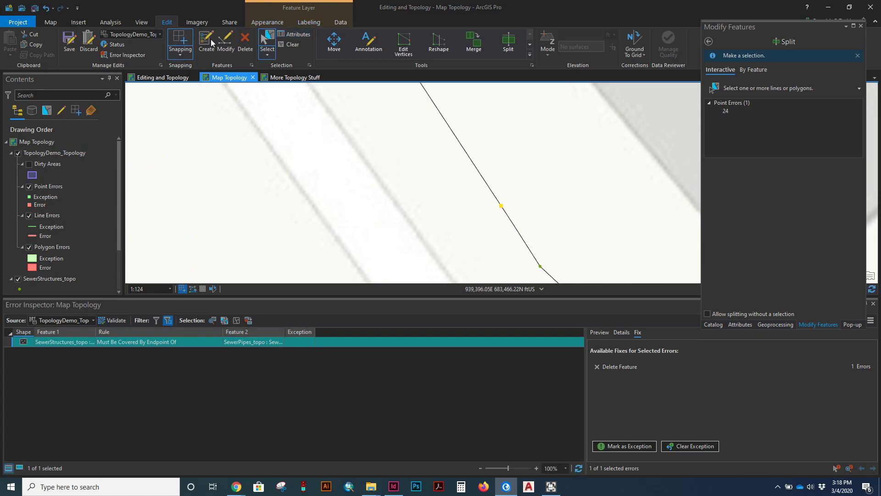
pyautogui.click(293, 46)
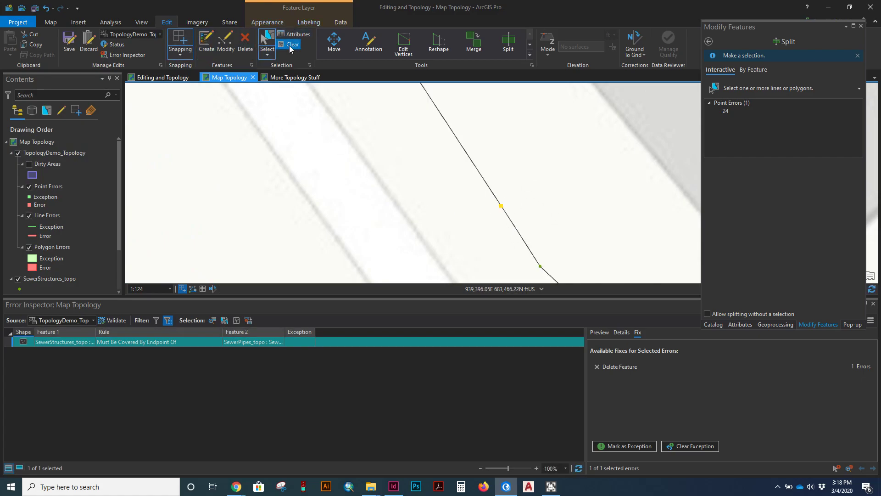
pyautogui.click(19, 157)
pyautogui.click(18, 155)
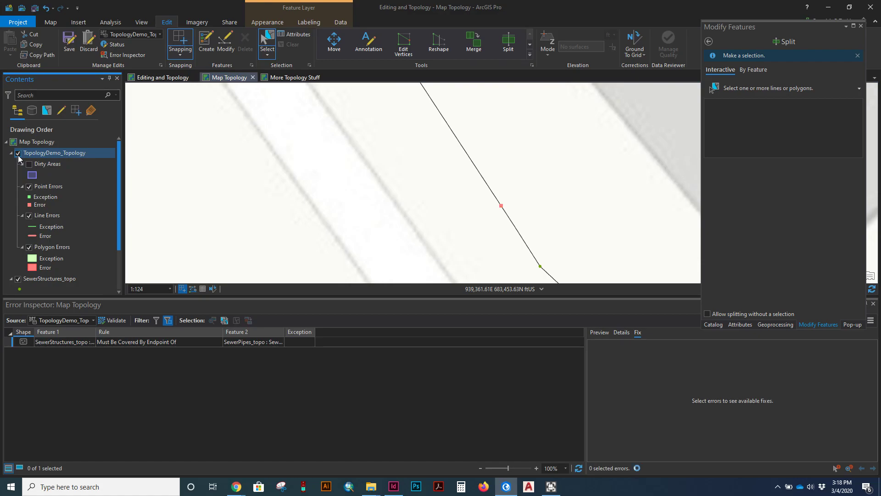
pyautogui.click(18, 153)
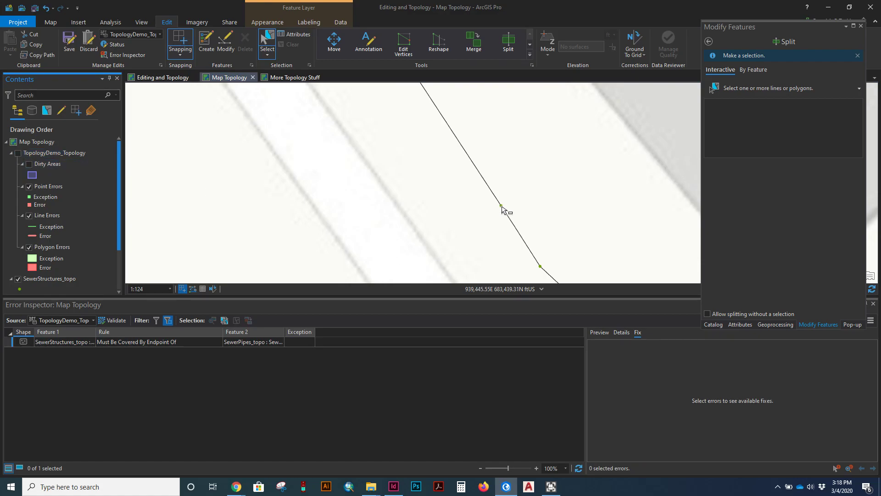
# Try moving the sewer structure and its connected pipe a short way northeast, and undo the move.
pyautogui.scroll(2, 508, 211)
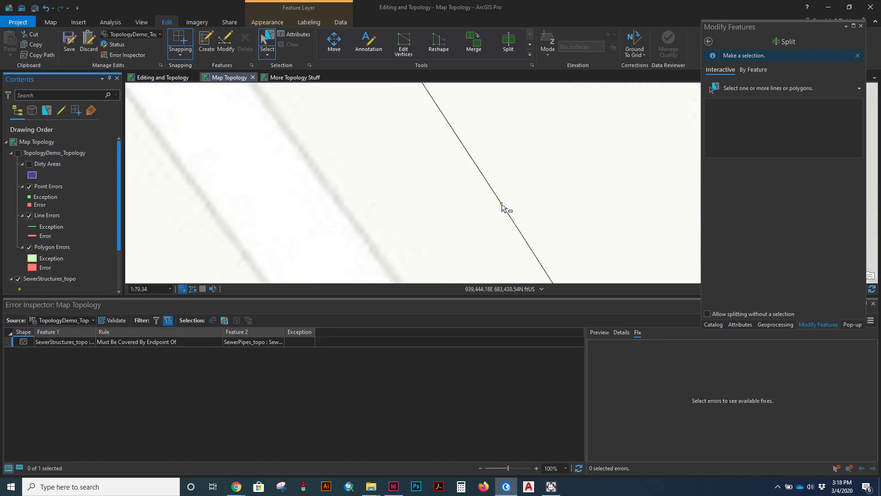
pyautogui.click(502, 205)
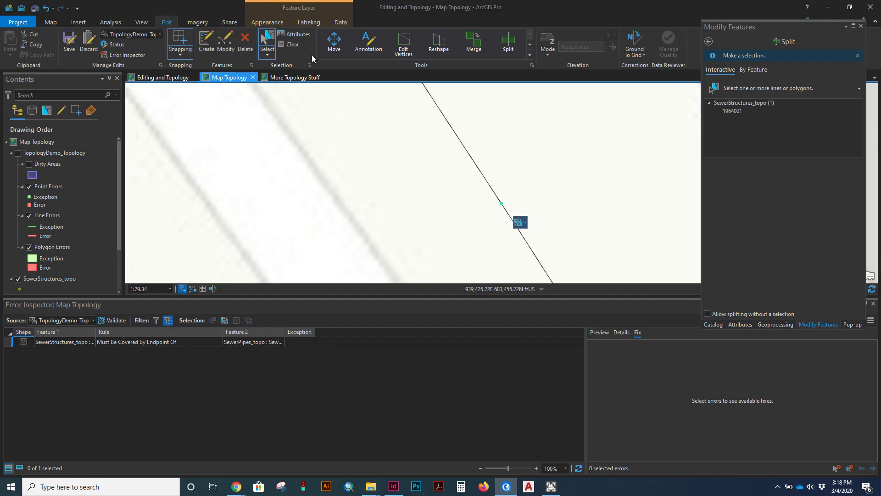
pyautogui.click(501, 207)
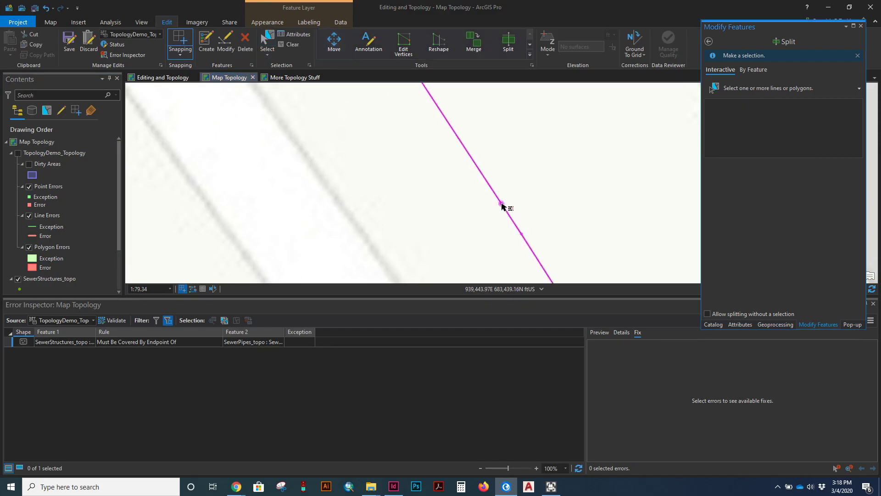
pyautogui.click(717, 57)
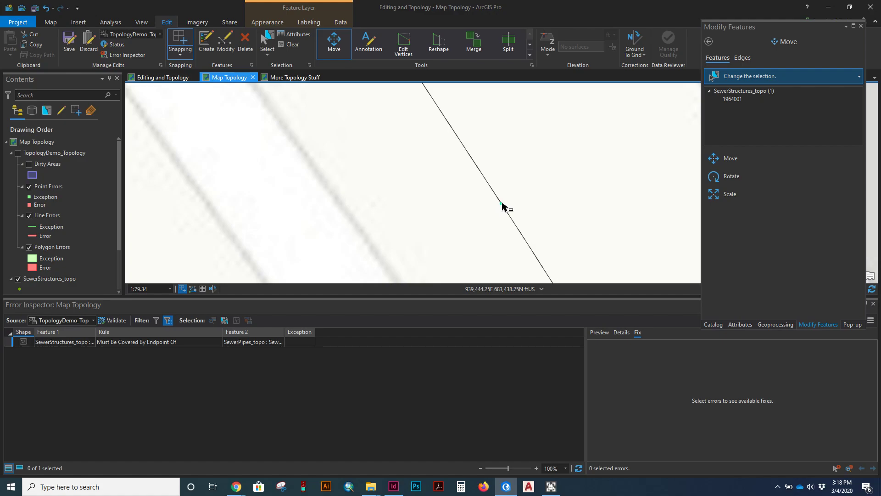
pyautogui.click(503, 204)
pyautogui.moveTo(504, 203); pyautogui.dragTo(518, 193)
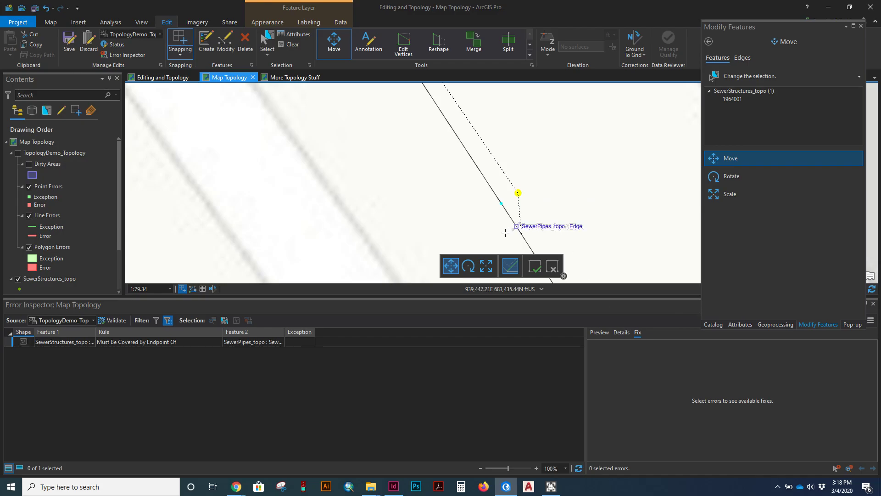
pyautogui.press('F2')
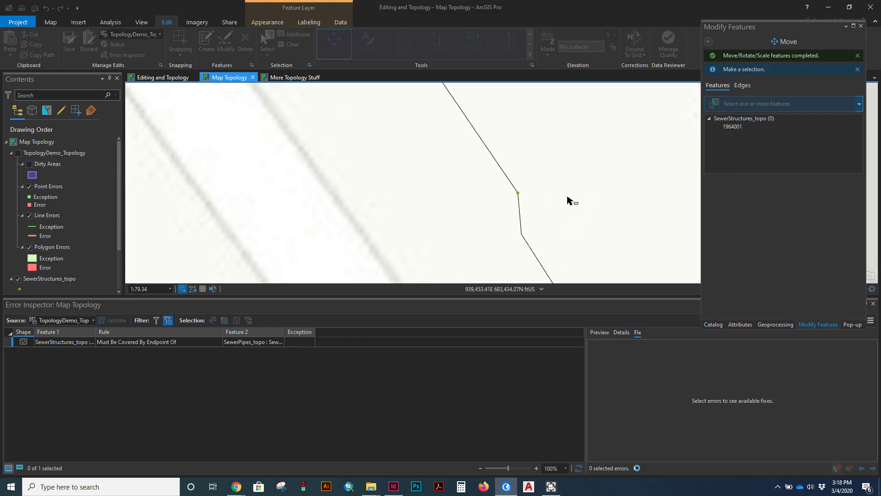
pyautogui.click(46, 13)
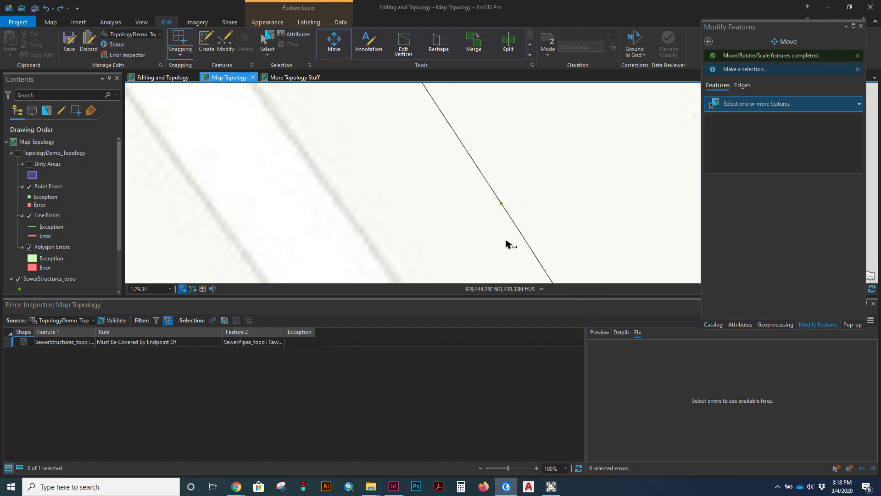
# Split the SewerPipes_topo line at the sewer structure point and clear the selection.
pyautogui.click(513, 222)
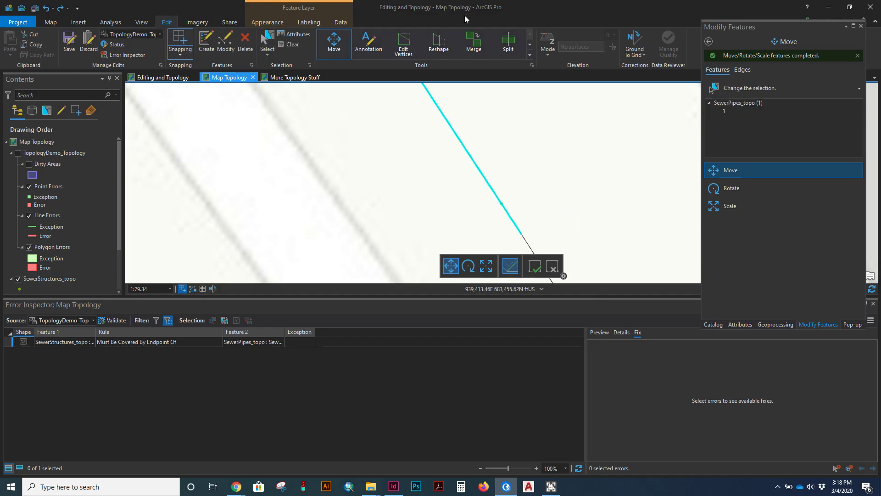
pyautogui.click(507, 44)
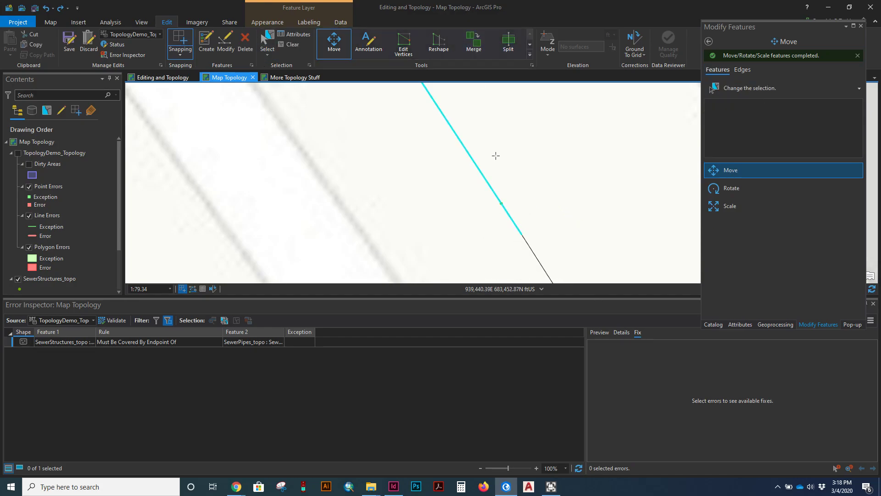
pyautogui.click(500, 204)
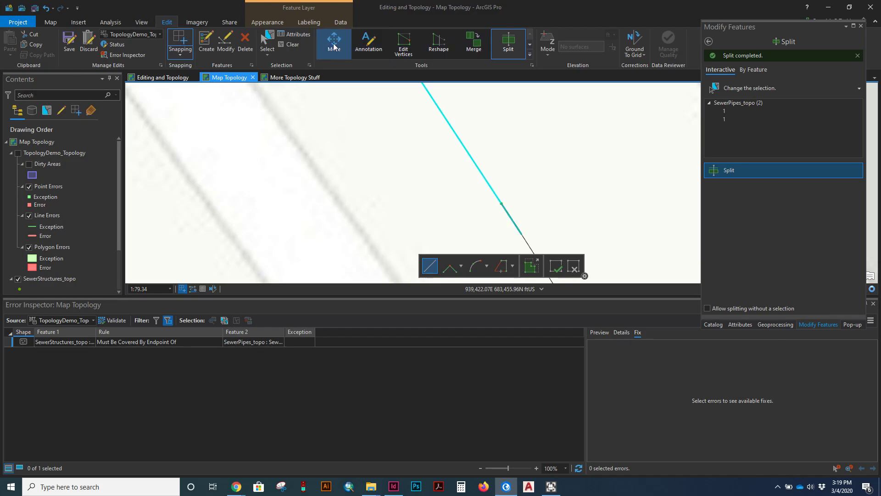
pyautogui.click(267, 54)
pyautogui.click(453, 174)
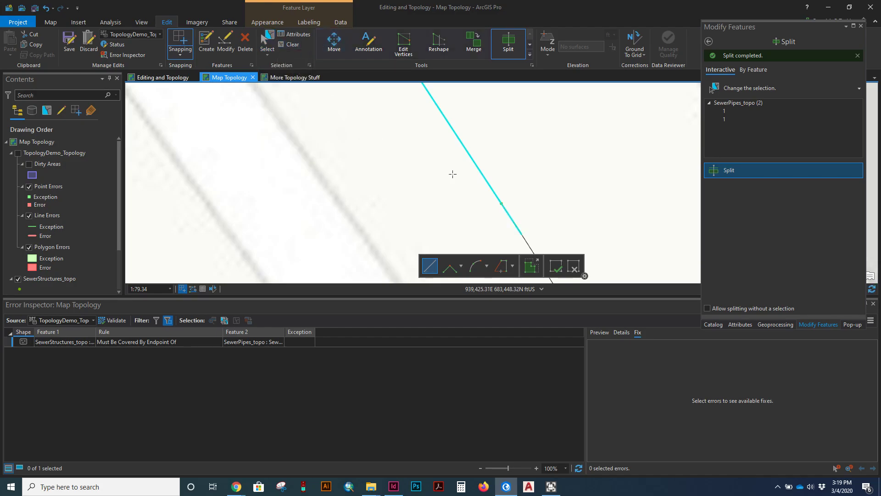
pyautogui.click(268, 54)
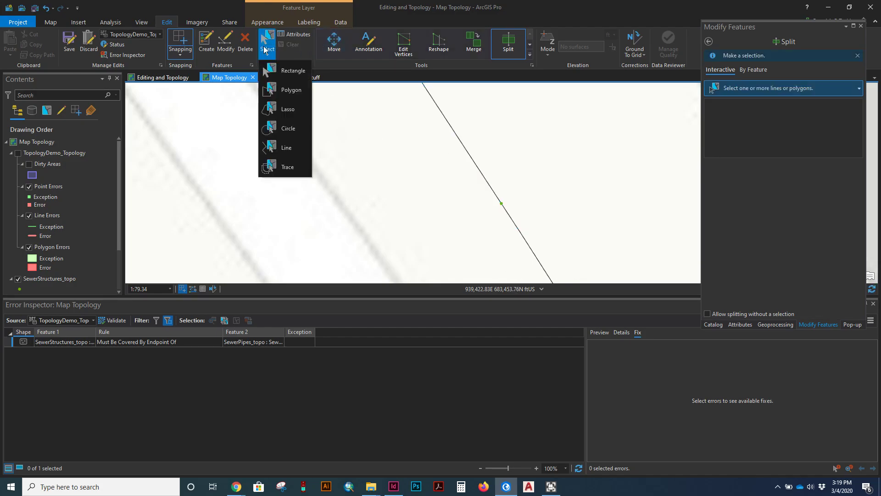
# Select the pipe segment northwest of the structure point to check the split, discarding the stray split line.
pyautogui.click(493, 198)
pyautogui.click(495, 200)
pyautogui.click(510, 217)
pyautogui.click(549, 202)
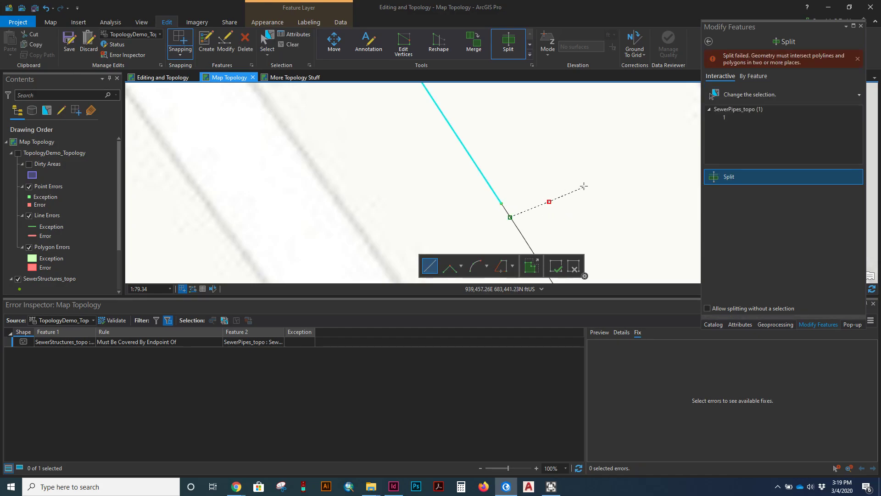
pyautogui.press('Escape')
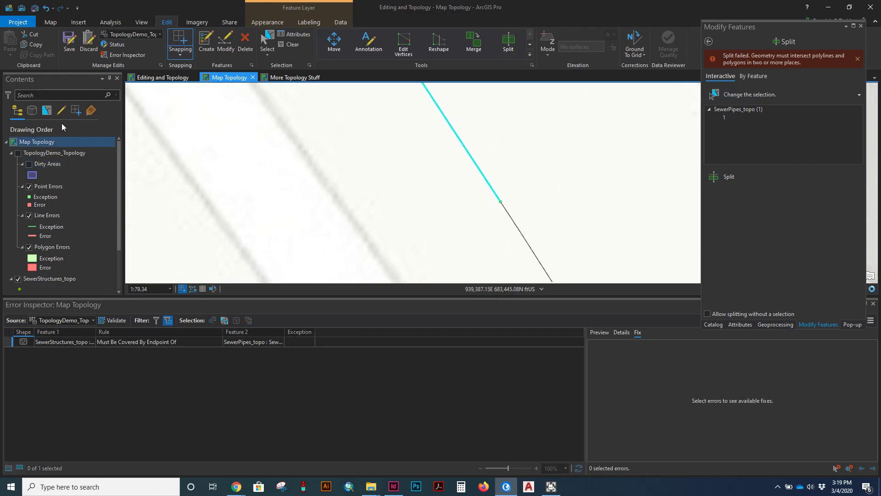
# Show the TopologyDemo_Topology layer again, clear the selection, and validate the topology in the current view.
pyautogui.click(18, 153)
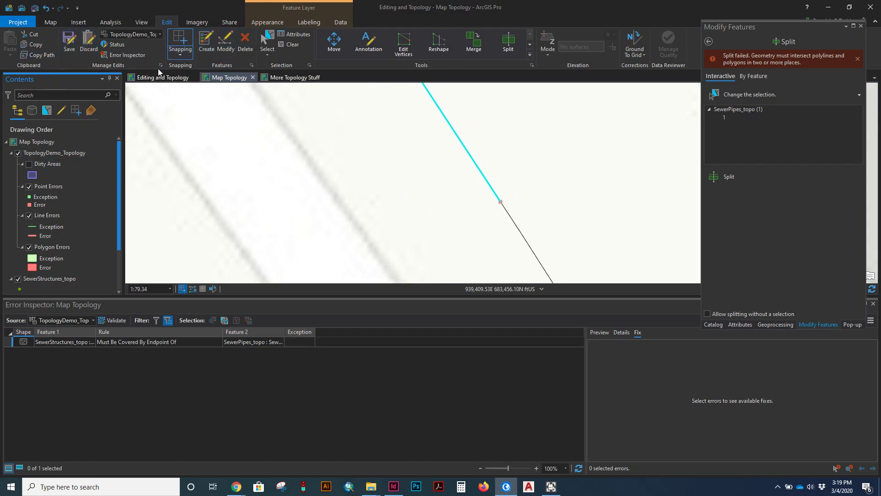
pyautogui.click(291, 44)
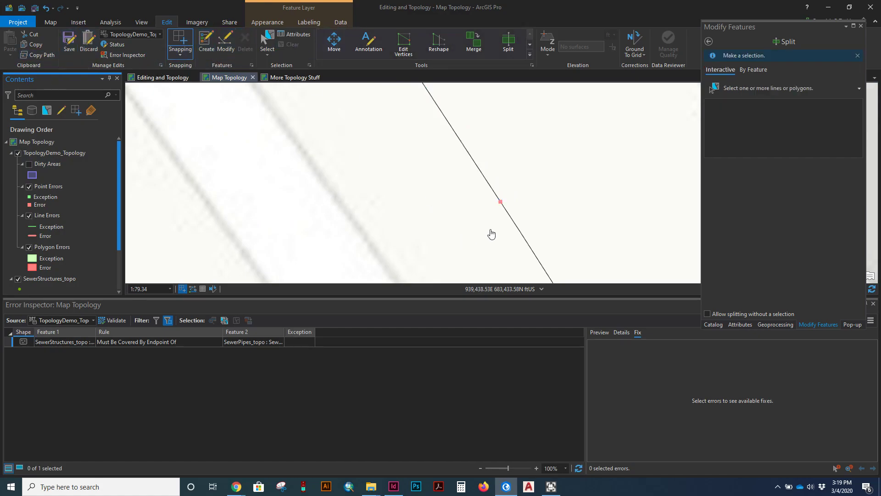
pyautogui.scroll(-3, 501, 226)
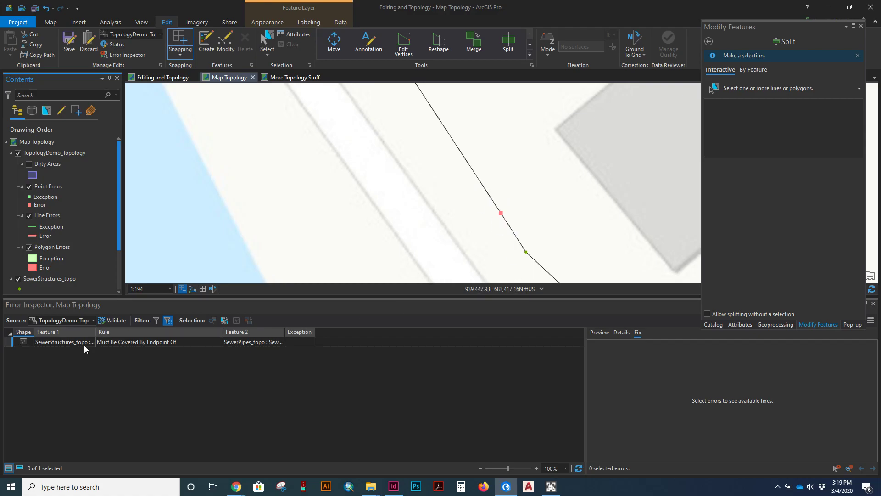
pyautogui.click(116, 321)
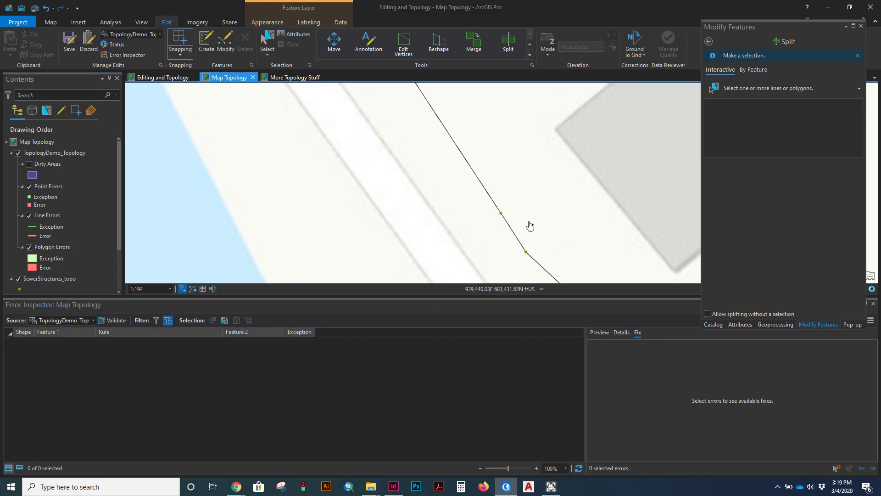
# Find the isolated sewer structure point error east of Erskine Cir and mark it as an exception.
pyautogui.scroll(2, 533, 232)
pyautogui.scroll(-2, 519, 205)
pyautogui.scroll(-5, 519, 204)
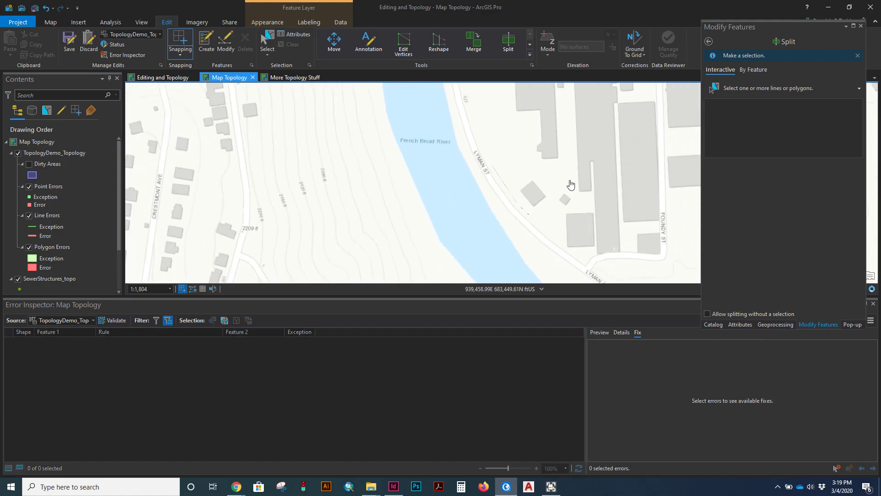
pyautogui.moveTo(615, 123); pyautogui.dragTo(348, 202)
pyautogui.scroll(-1, 579, 178)
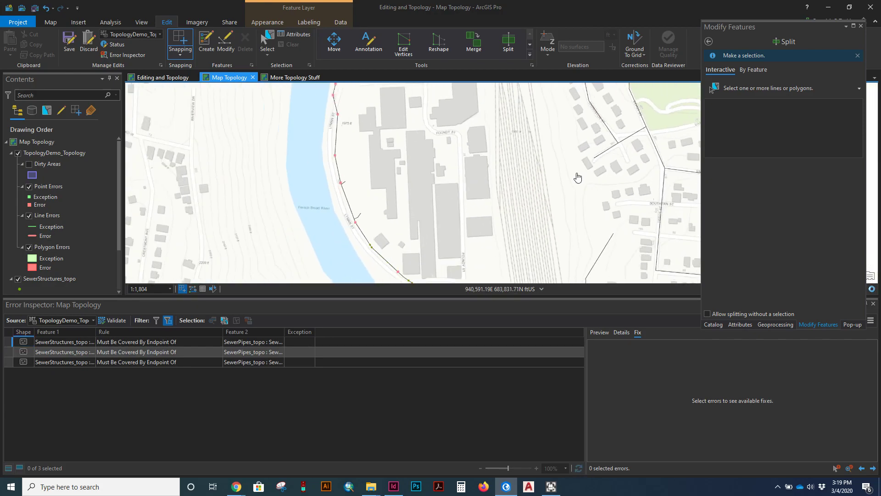
pyautogui.scroll(-2, 578, 177)
pyautogui.moveTo(574, 166); pyautogui.dragTo(442, 203)
pyautogui.moveTo(673, 226); pyautogui.dragTo(492, 258)
pyautogui.scroll(2, 492, 259)
pyautogui.scroll(4, 490, 254)
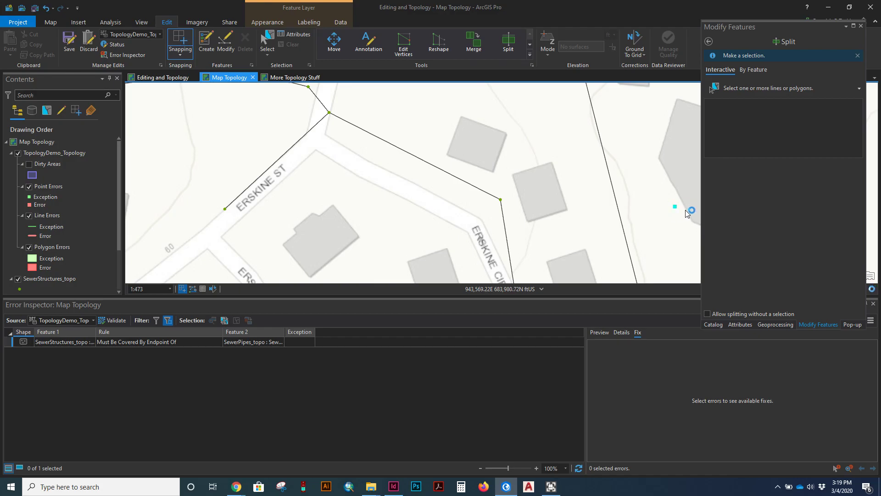
pyautogui.click(675, 208)
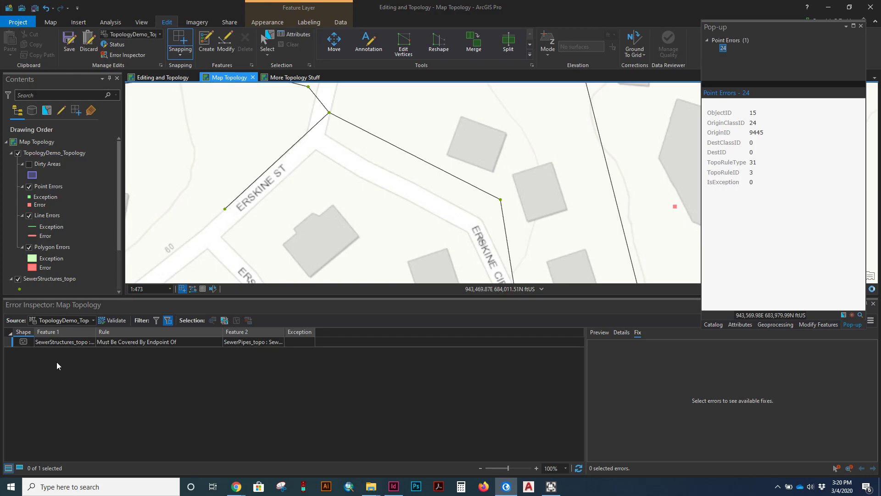
pyautogui.click(10, 343)
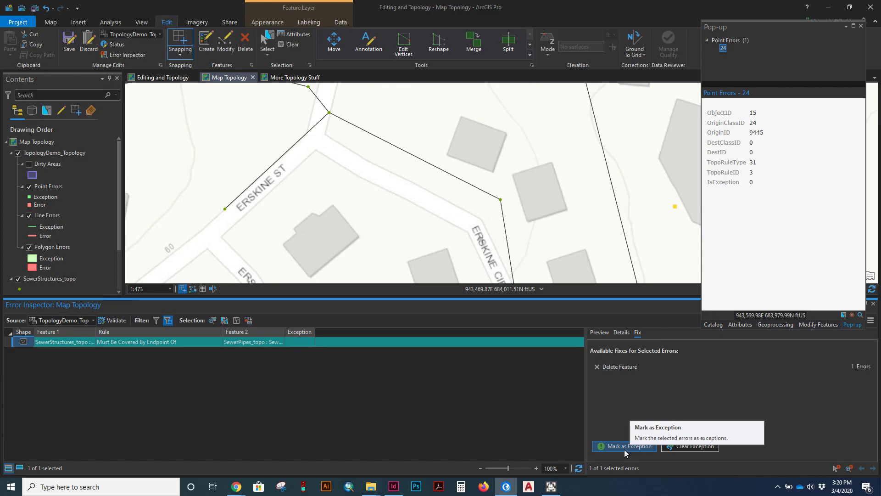
pyautogui.click(625, 446)
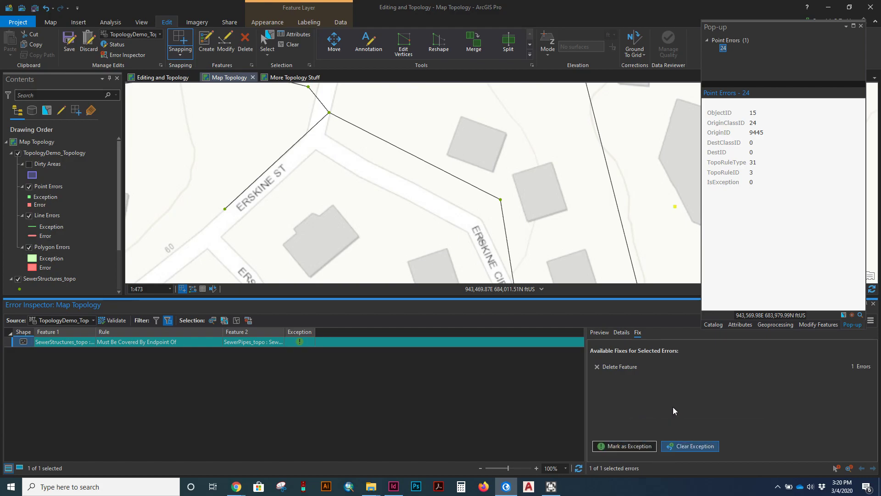
# Survey the remaining sewer structure point errors across the city, closing in on the one just north of Tampa Ave.
pyautogui.scroll(-5, 632, 217)
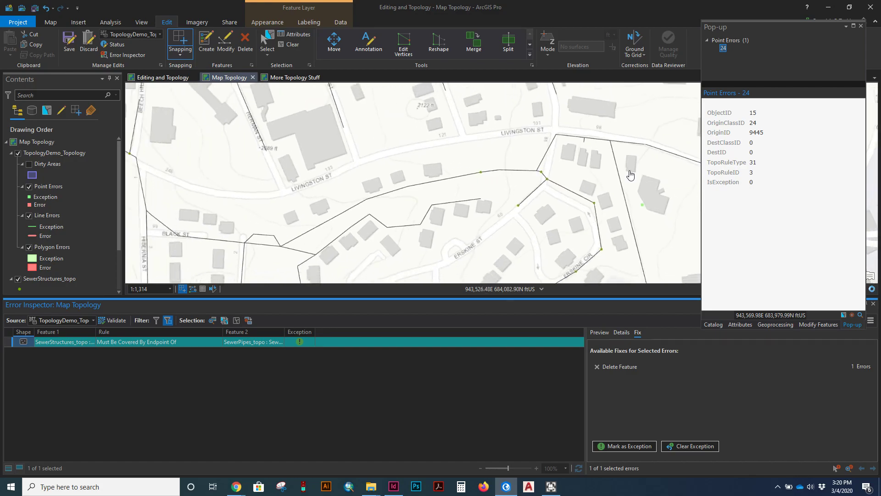
pyautogui.scroll(-2, 574, 142)
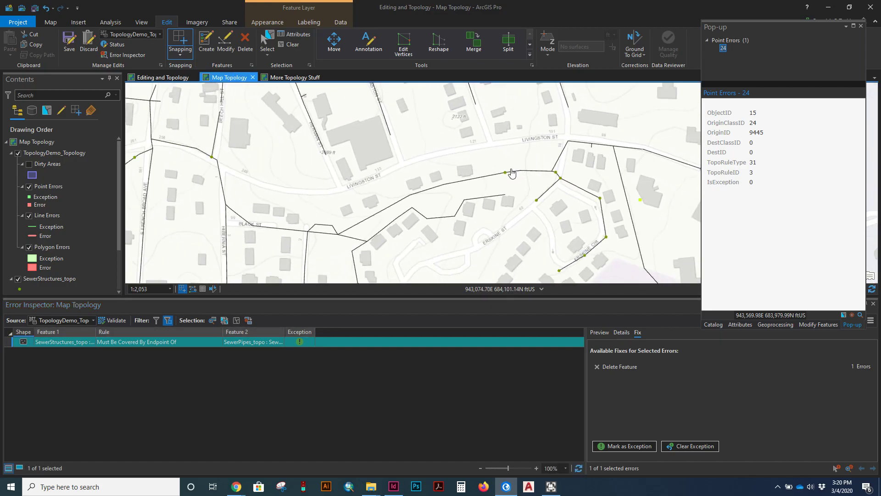
pyautogui.scroll(-6, 513, 173)
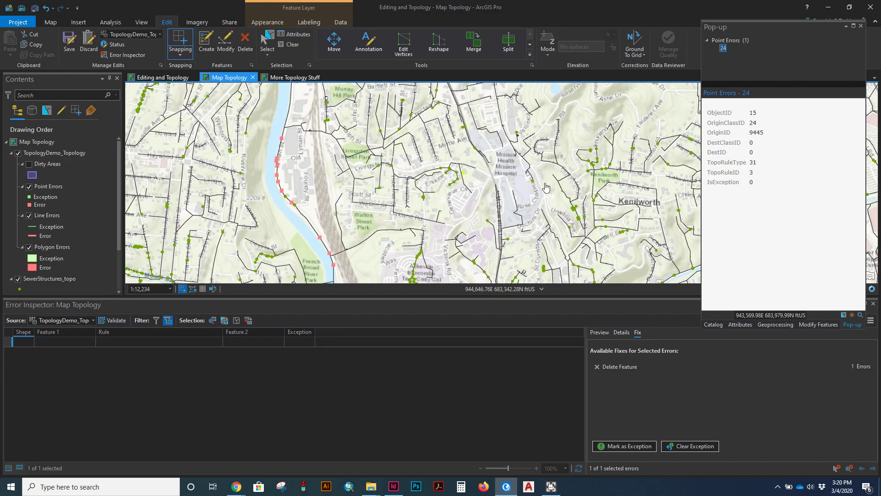
pyautogui.scroll(-4, 543, 188)
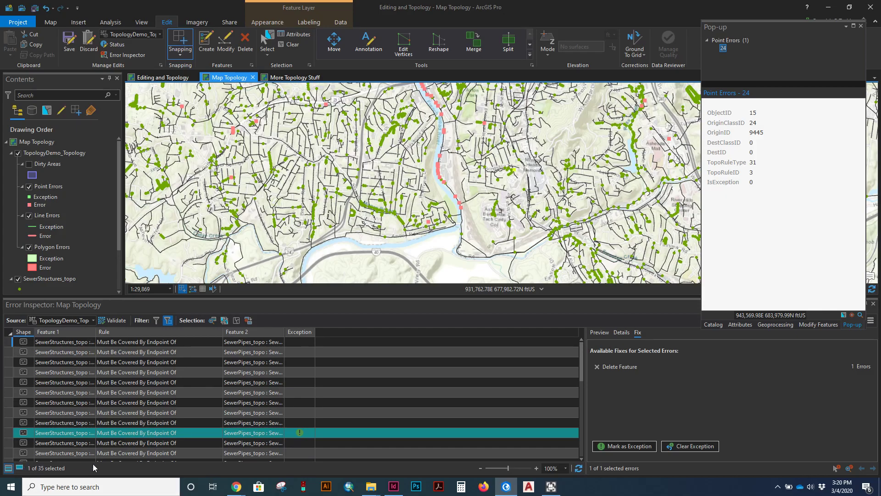
pyautogui.scroll(4, 513, 204)
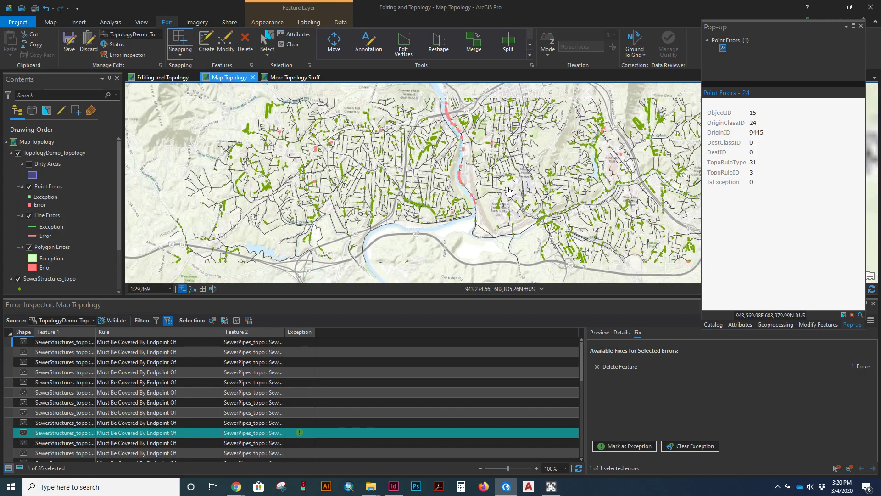
pyautogui.scroll(3, 497, 216)
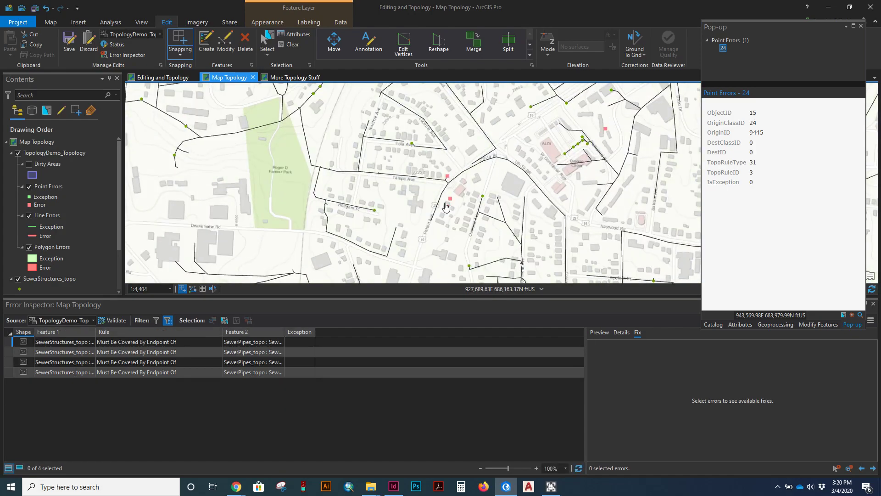
pyautogui.scroll(4, 449, 178)
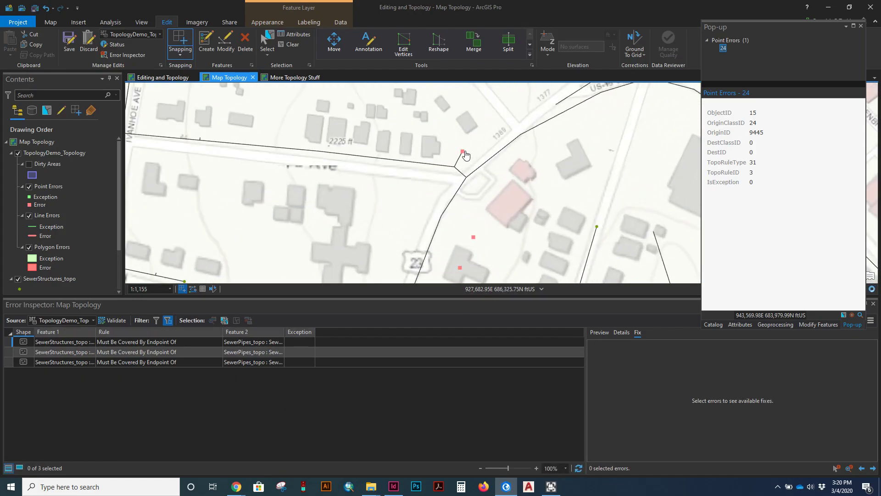
pyautogui.scroll(4, 467, 154)
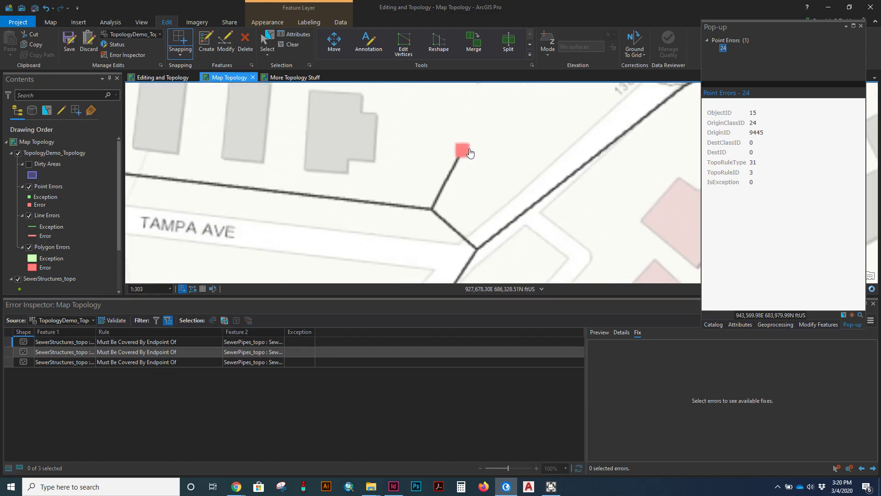
# Examine the gap between the Tampa Ave structure and its pipe with the topology layer temporarily hidden, and check the error's available fixes.
pyautogui.click(18, 153)
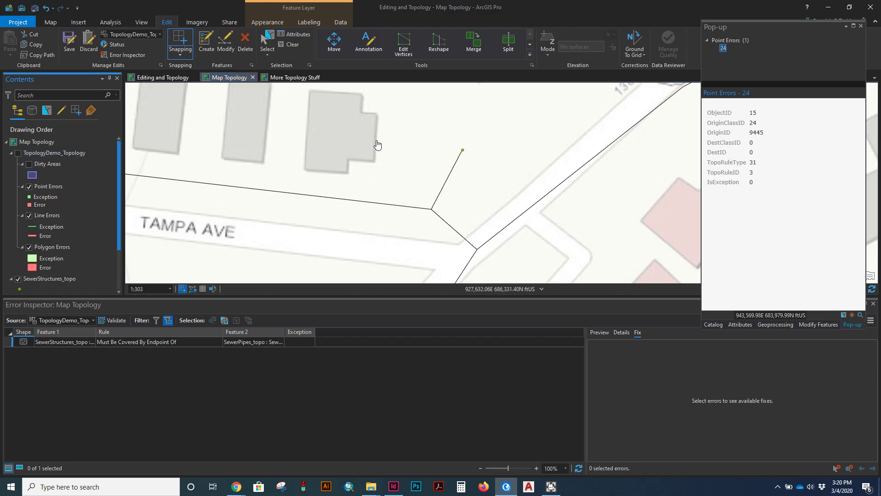
pyautogui.scroll(3, 462, 155)
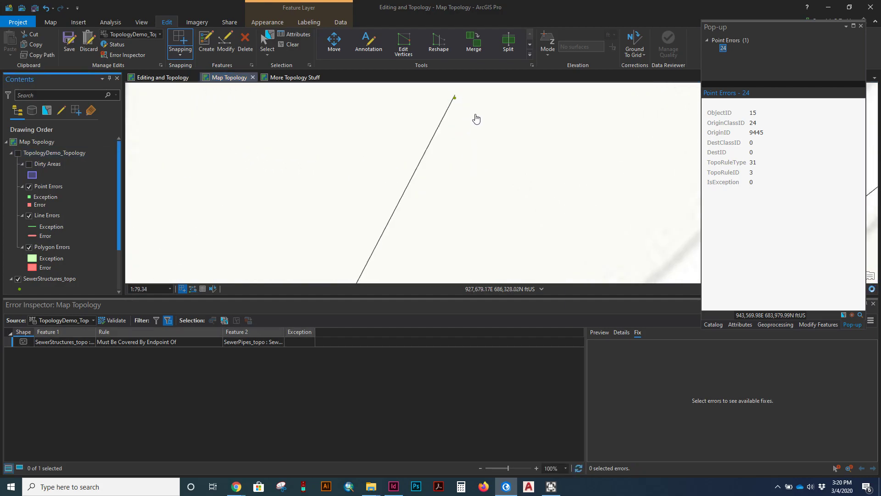
pyautogui.scroll(1, 458, 112)
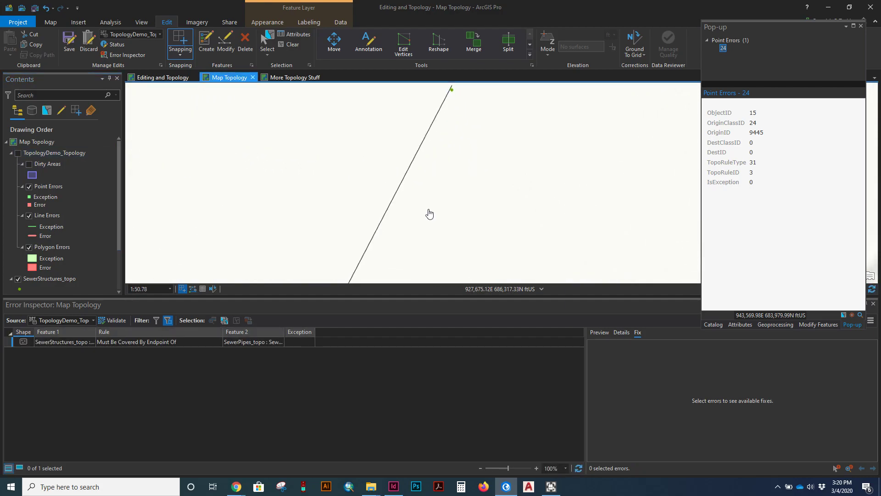
pyautogui.moveTo(452, 152); pyautogui.dragTo(427, 191)
pyautogui.scroll(1, 429, 185)
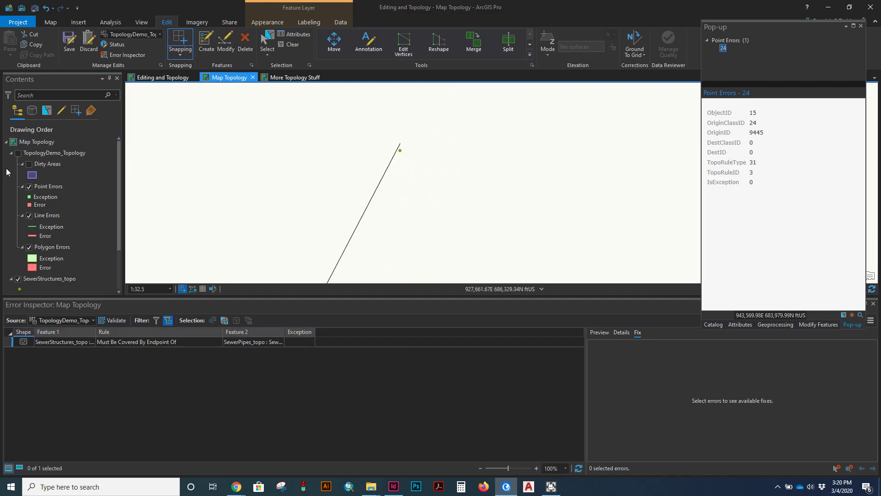
pyautogui.click(17, 153)
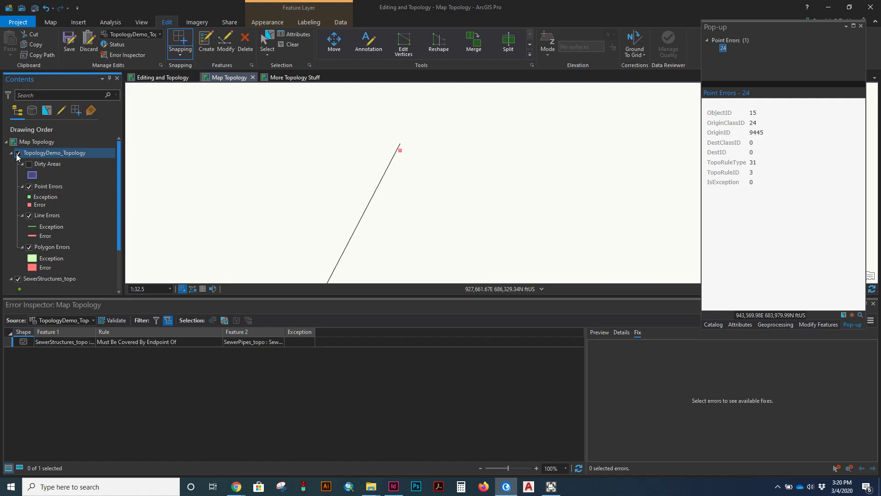
pyautogui.click(8, 345)
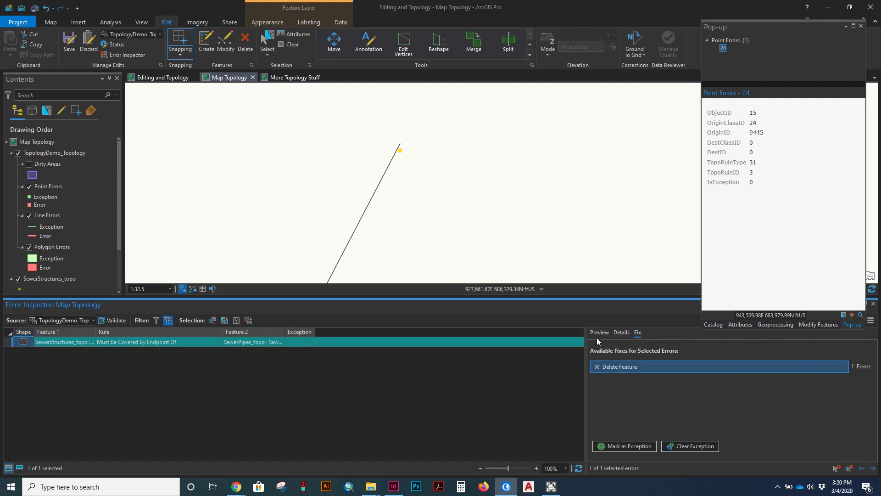
# Hide the topology layer, move only the Tampa Ave sewer structure point onto the pipe's endpoint, and validate the topology.
pyautogui.click(334, 42)
pyautogui.click(400, 152)
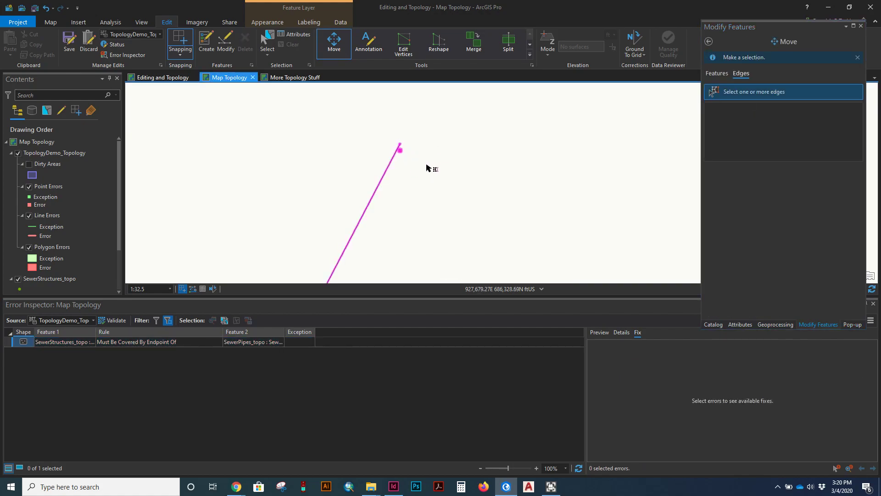
pyautogui.click(718, 74)
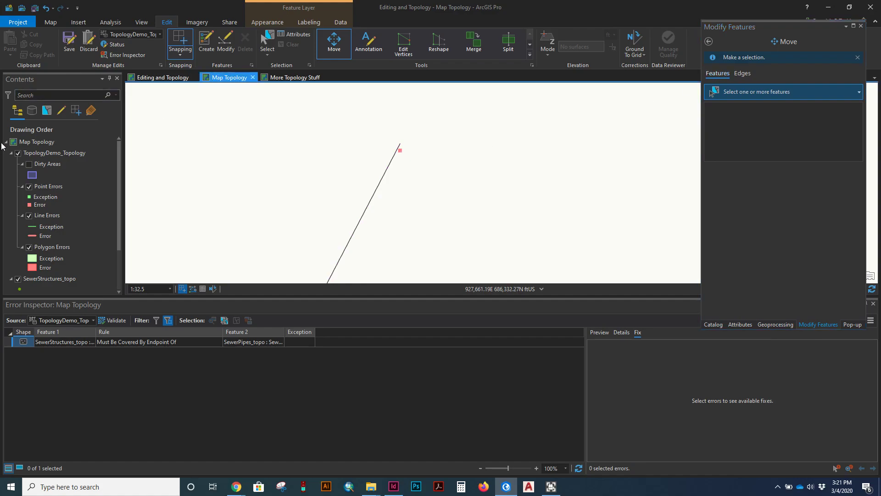
pyautogui.click(18, 153)
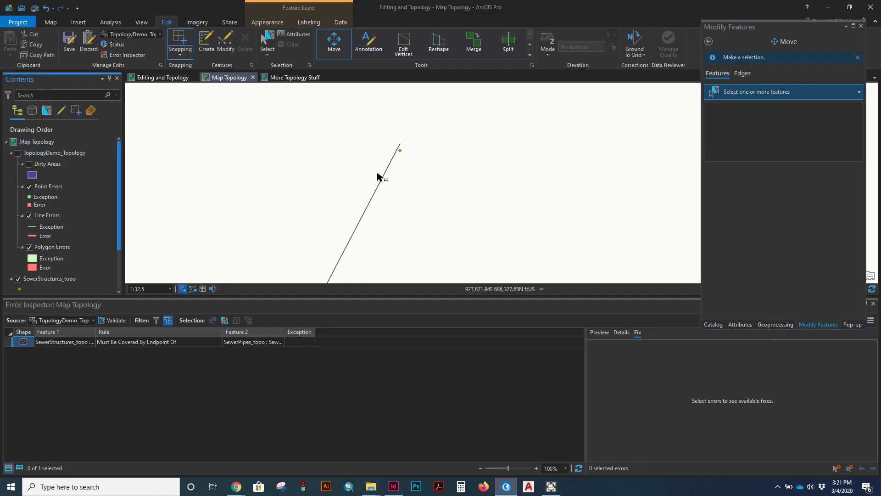
pyautogui.click(399, 146)
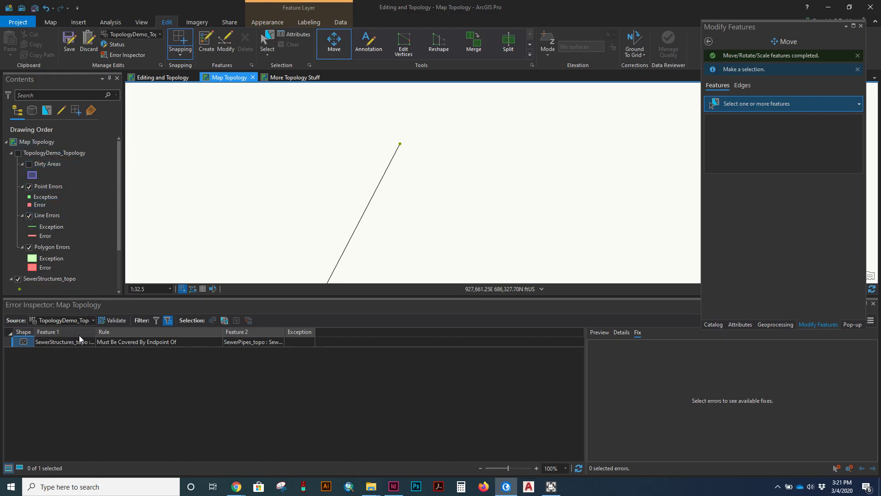
pyautogui.click(113, 324)
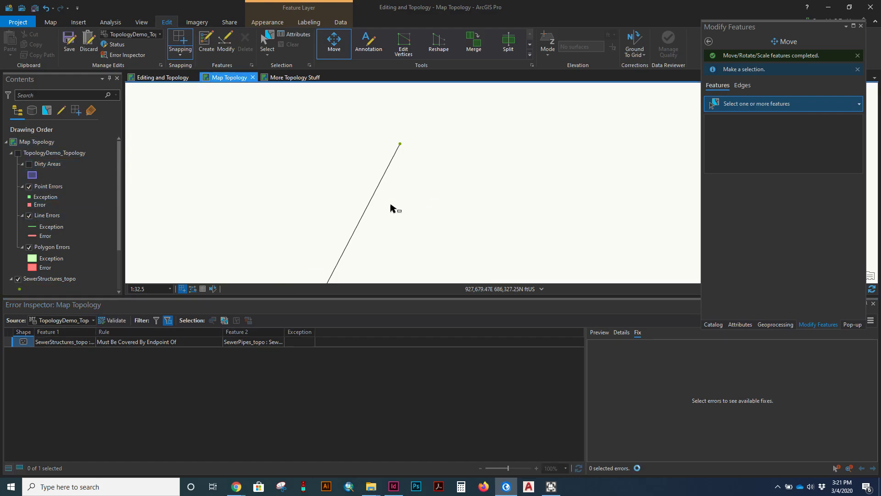
pyautogui.scroll(3, 446, 180)
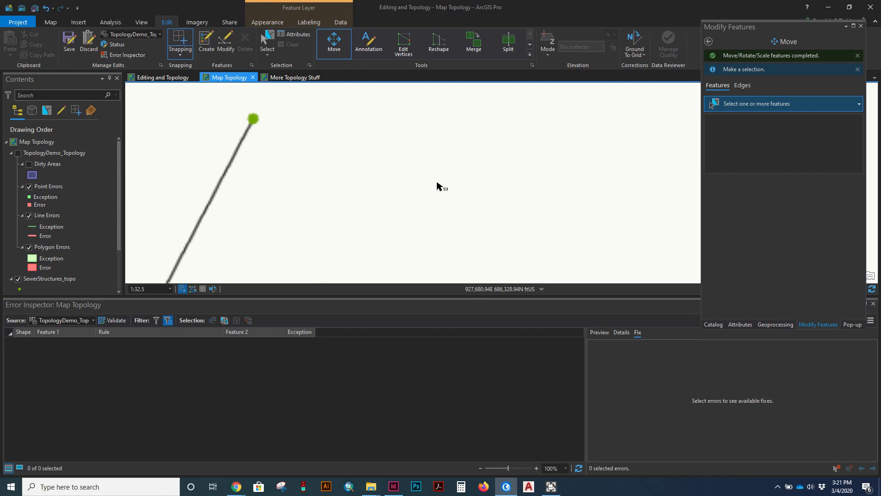
pyautogui.scroll(-10, 434, 138)
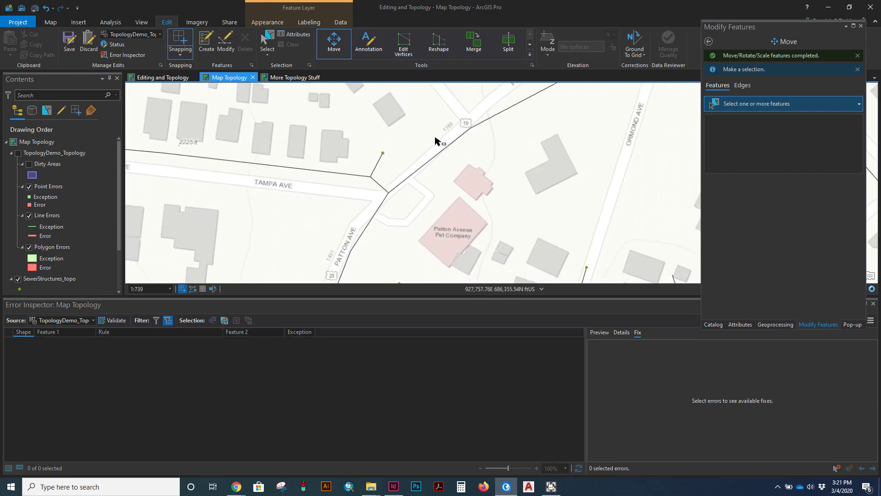
pyautogui.scroll(-2, 453, 192)
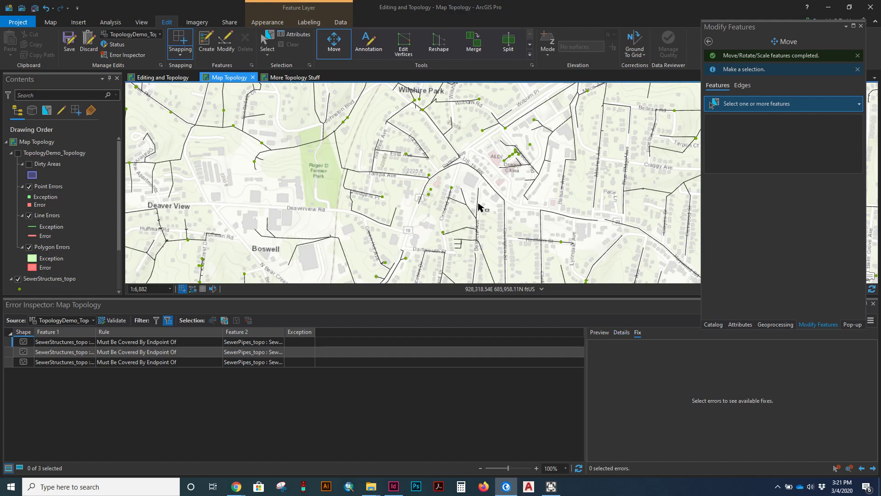
pyautogui.scroll(2, 494, 169)
pyautogui.scroll(-4, 493, 168)
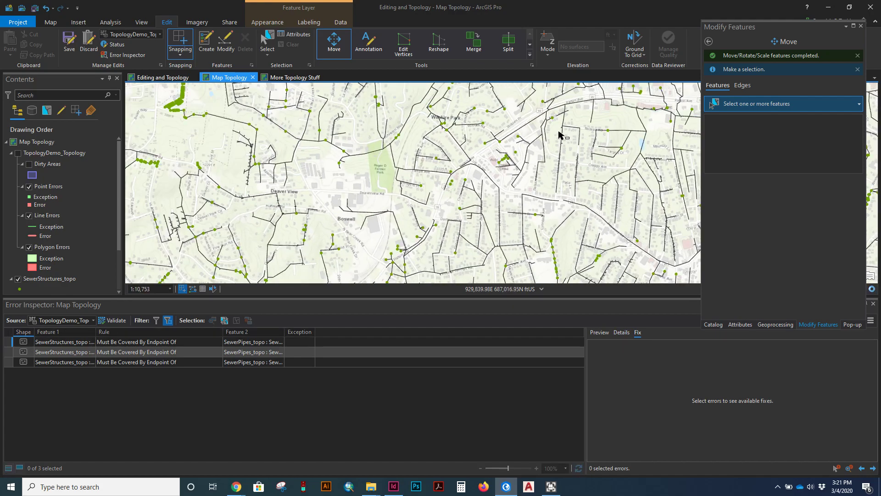
pyautogui.scroll(-4, 556, 143)
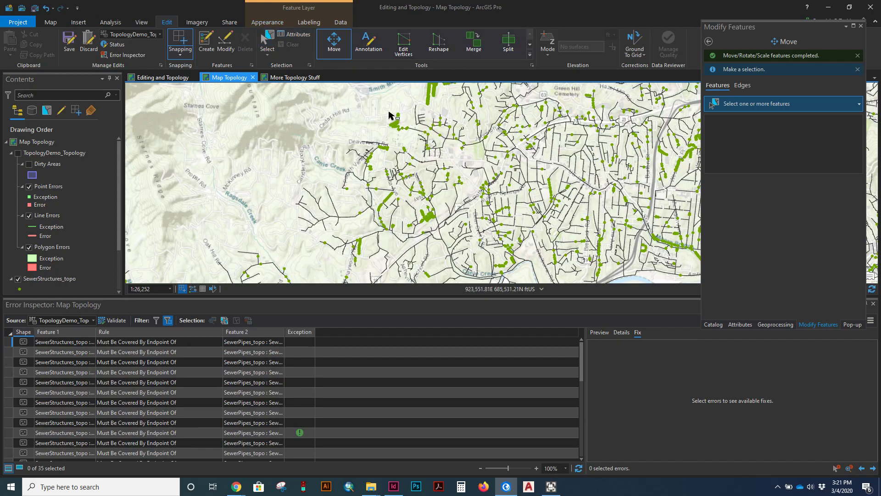
# Switch to the More Topology Stuff map and enlarge the map view by shrinking the Error Inspector.
pyautogui.click(290, 79)
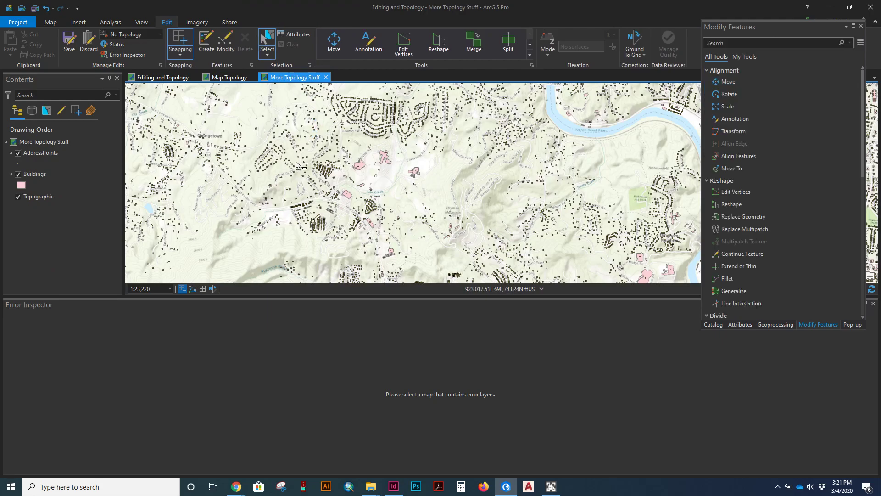
pyautogui.scroll(3, 328, 164)
pyautogui.moveTo(458, 296); pyautogui.dragTo(461, 432)
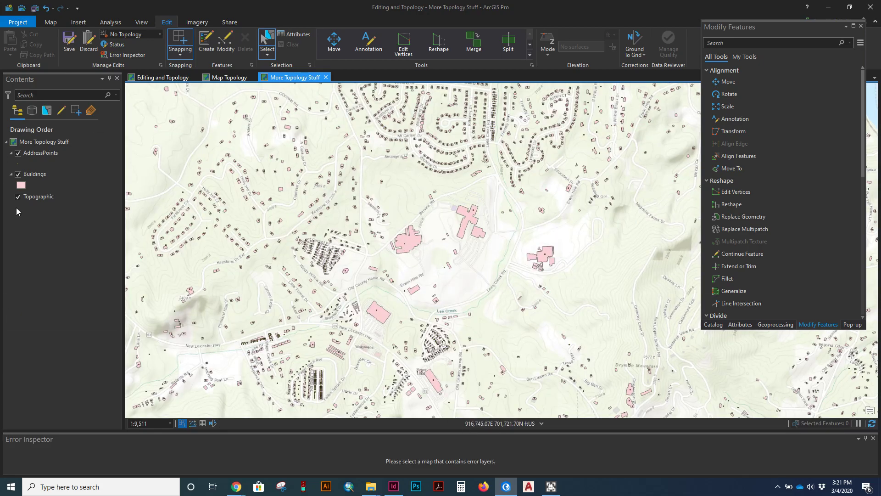
# Restyle the Buildings layer's polygon symbol with no outline color and an olive-green fill, and apply the change.
pyautogui.click(21, 185)
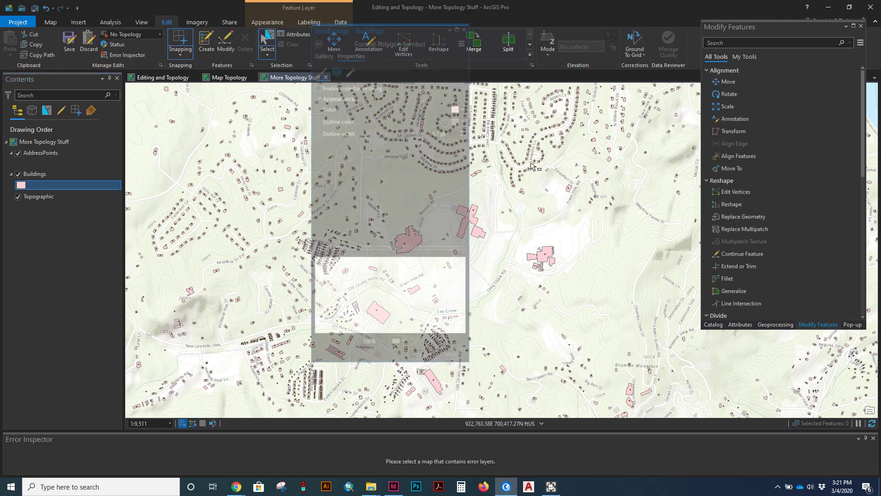
pyautogui.click(465, 121)
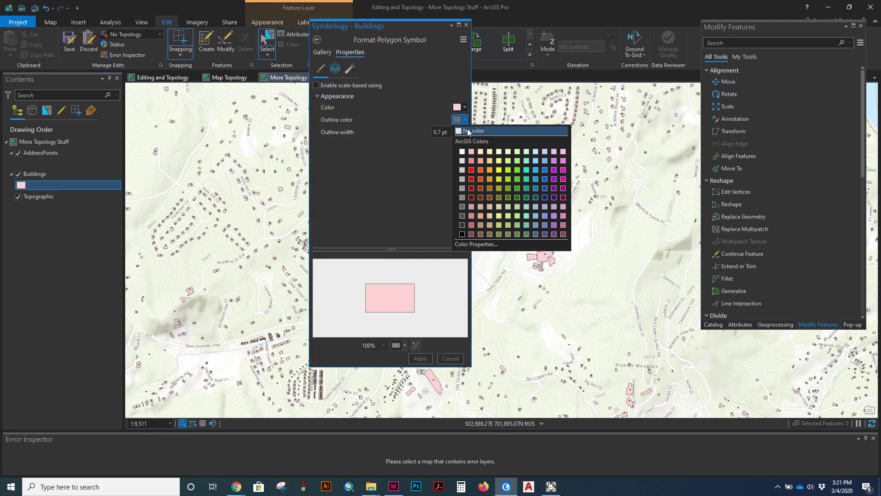
pyautogui.click(472, 132)
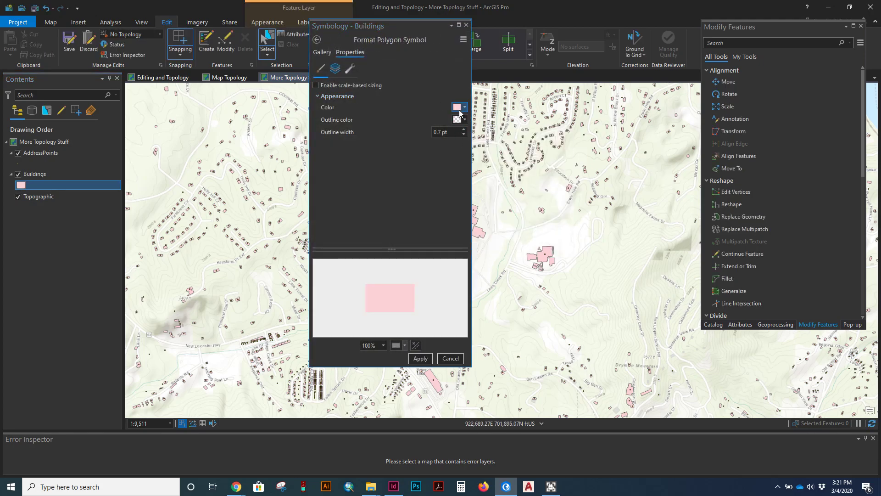
pyautogui.click(465, 107)
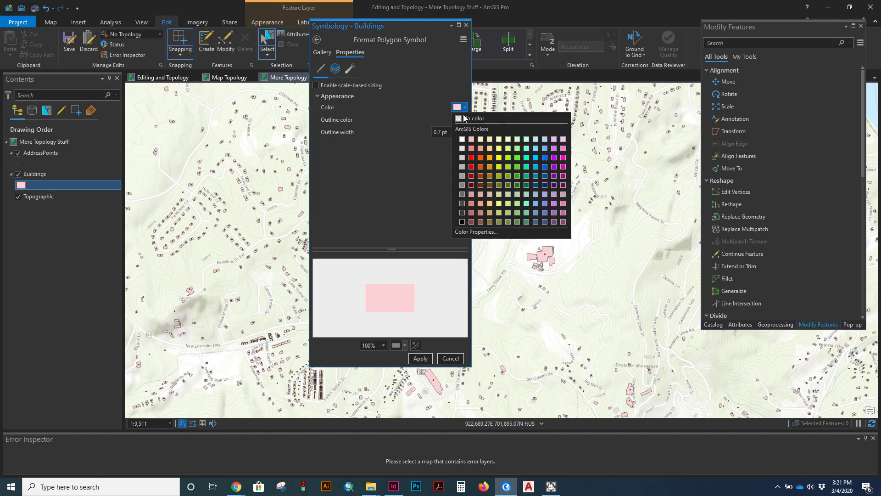
pyautogui.click(499, 176)
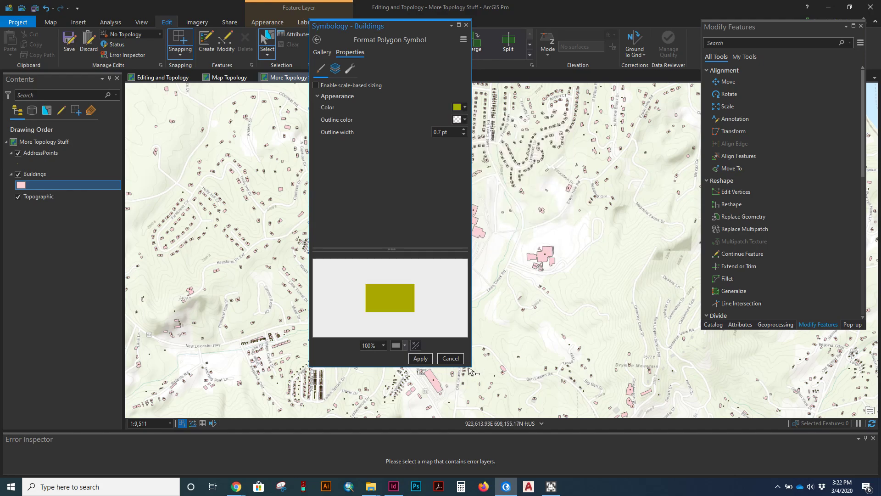
pyautogui.click(421, 358)
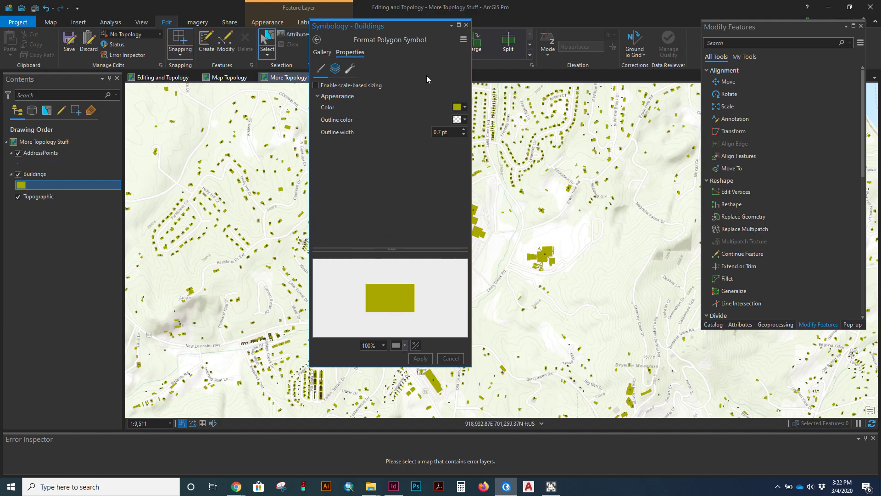
pyautogui.click(465, 25)
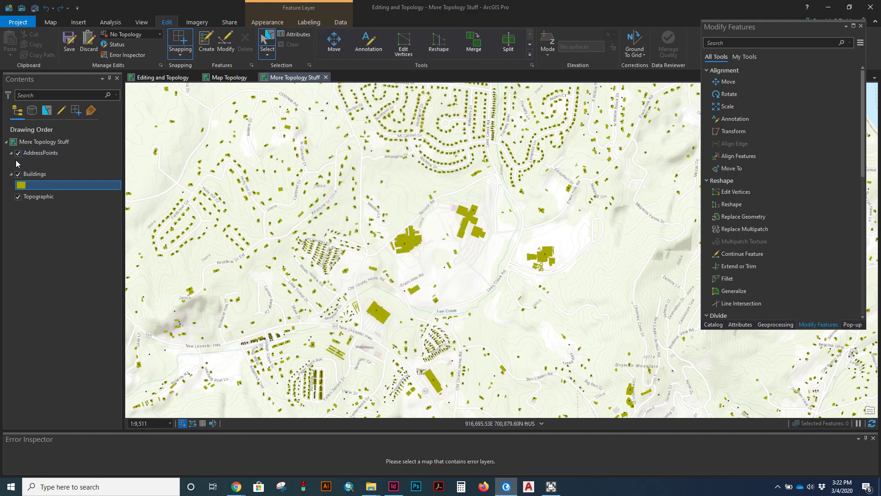
# Review the AddressPoints symbol settings, and examine how the address points sit relative to the large buildings around Service Rd.
pyautogui.click(21, 164)
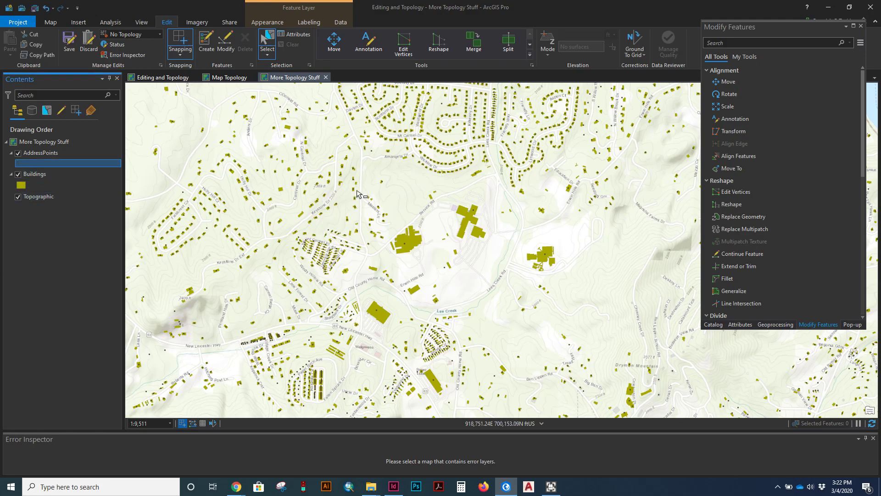
pyautogui.click(19, 165)
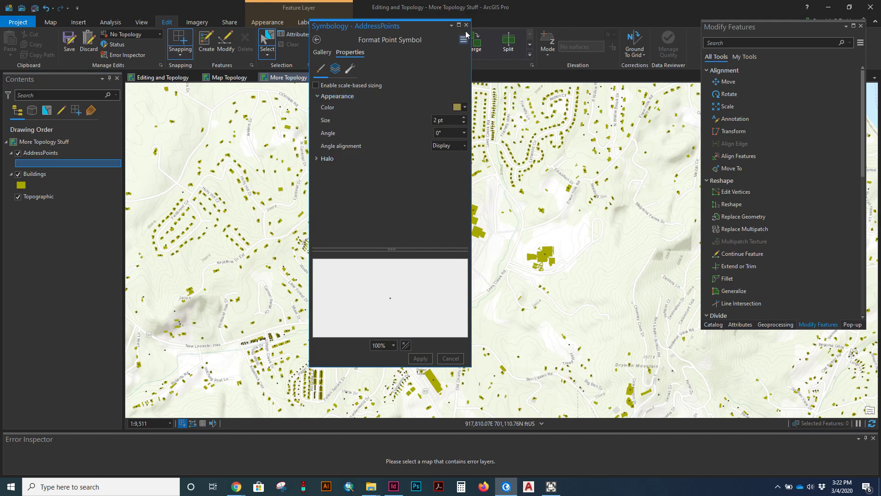
pyautogui.click(467, 25)
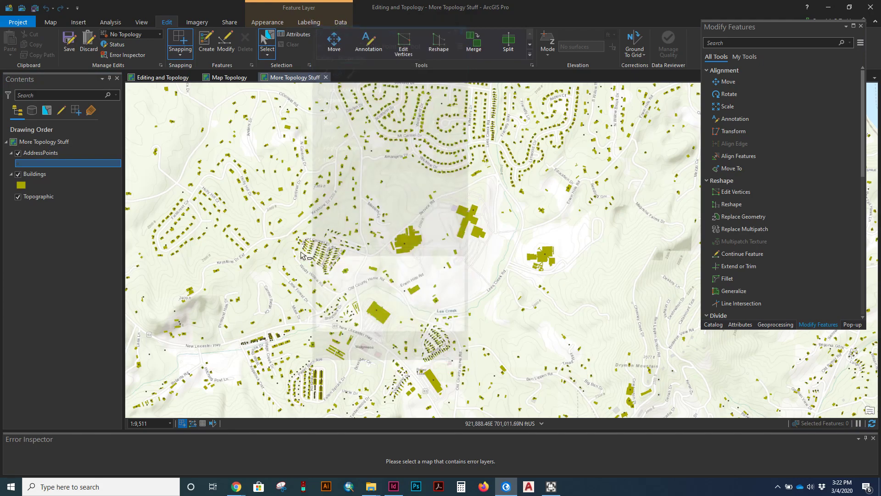
pyautogui.scroll(4, 378, 249)
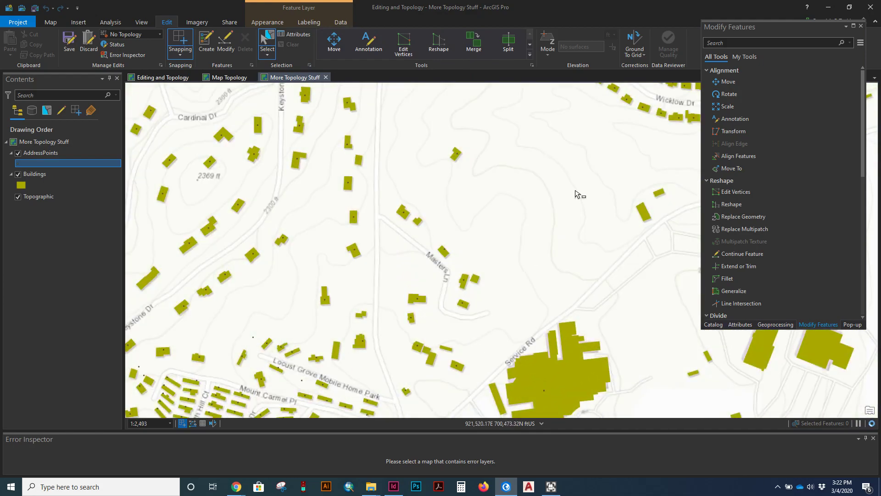
pyautogui.moveTo(531, 271); pyautogui.dragTo(244, 146)
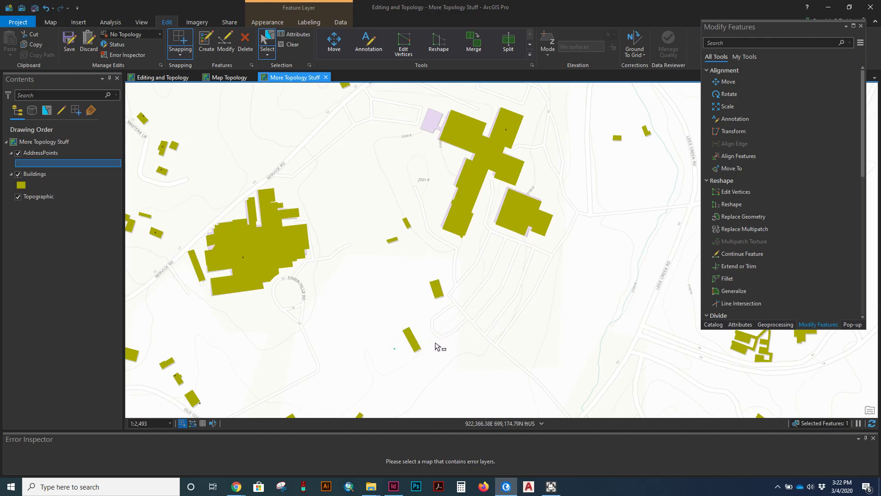
pyautogui.scroll(-5, 452, 256)
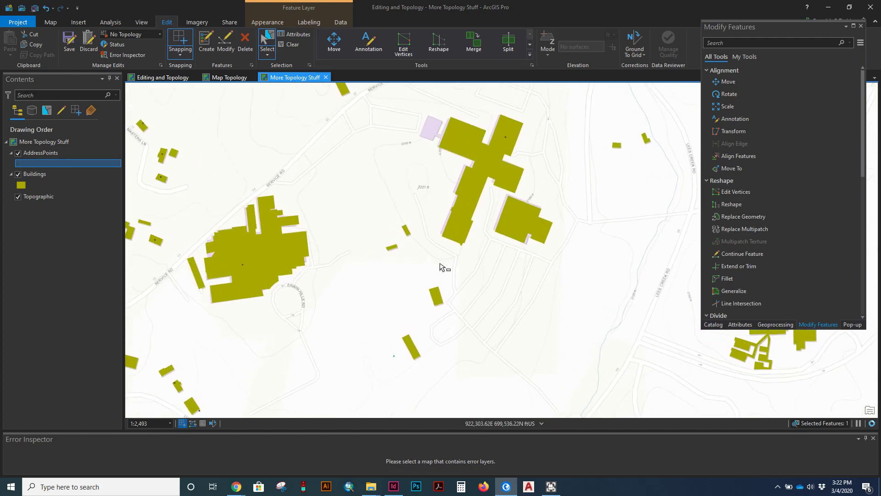